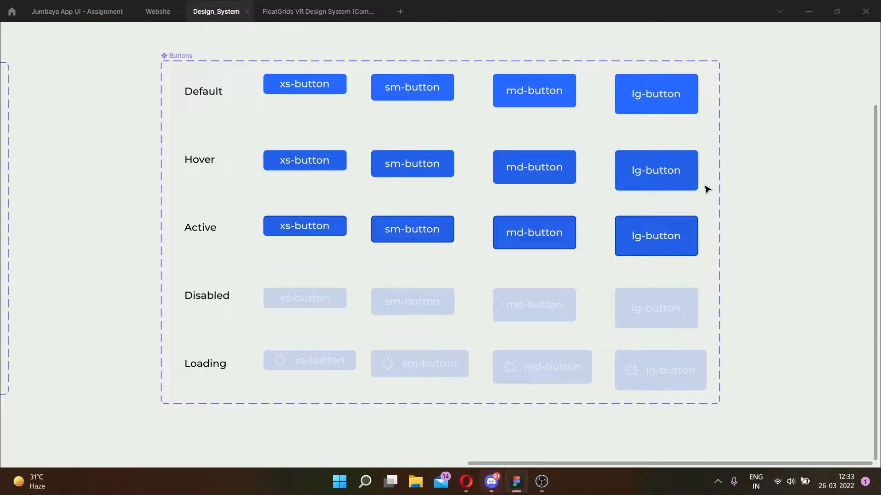
Bring back the hidden editor interface around the Buttons component set
scroll(544, 188, "up", 3)
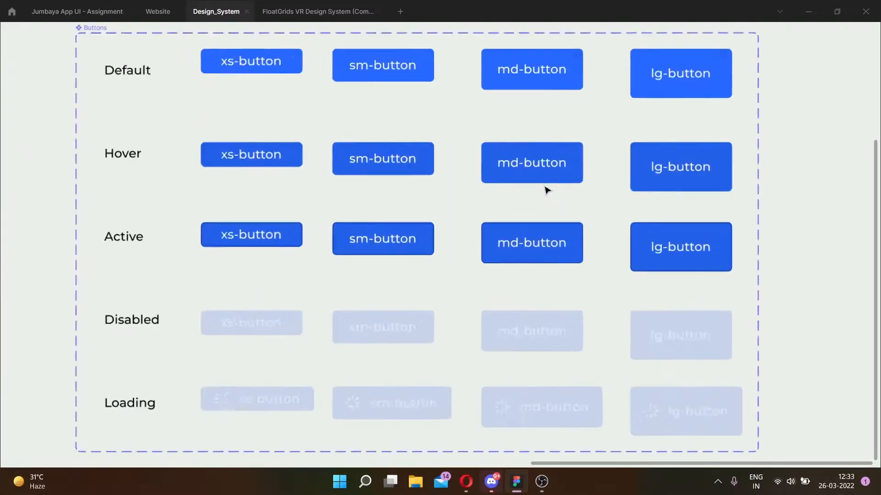
scroll(546, 189, "down", 3)
scroll(545, 190, "right", 1)
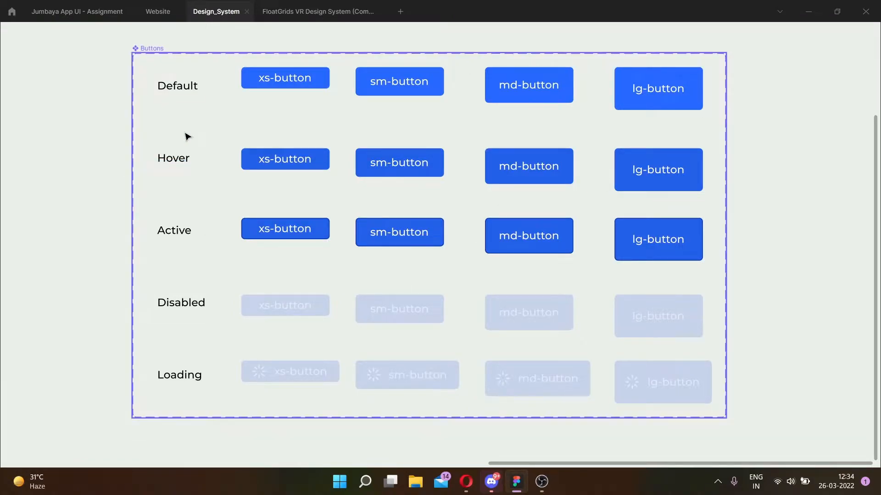
key("ctrl+backslash")
scroll(186, 137, "right", 5)
scroll(579, 172, "down", 5)
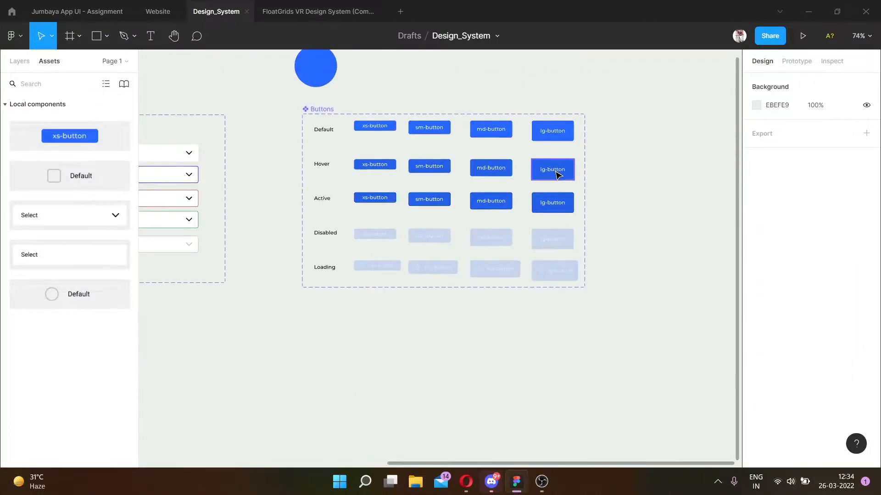
Place an instance of the local xs-button component on the empty canvas and frame it in view
scroll(444, 164, "right", 3)
scroll(433, 163, "up", 5)
left_click_drag(93, 145, 486, 188)
key("shift+2")
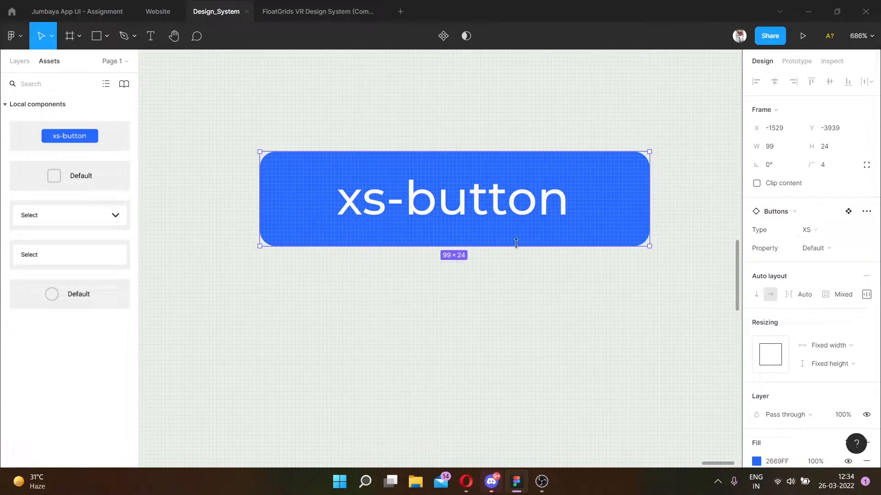
Set the button instance's Type to Medium and step its Property through Hover, Active, Disabled and Loading
left_click(808, 230)
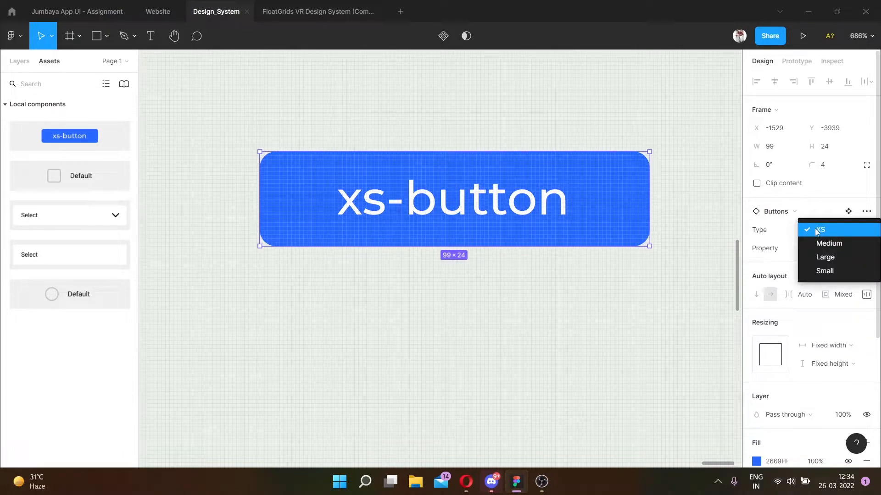
left_click(826, 250)
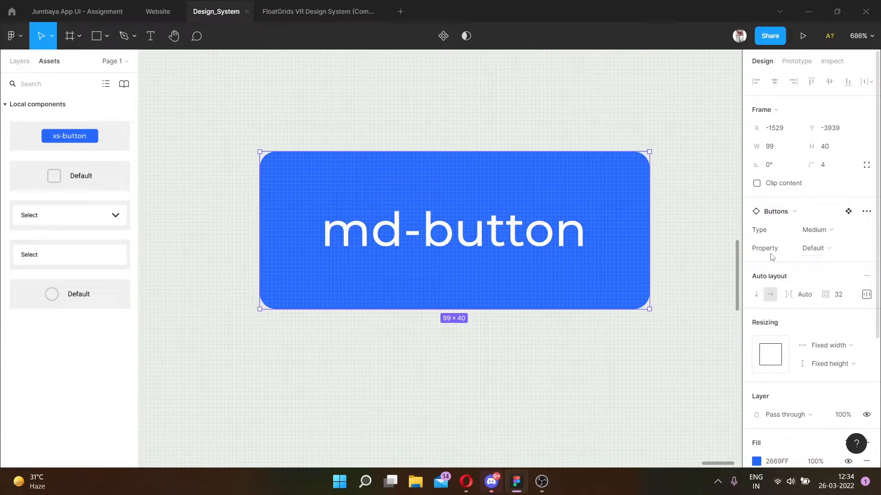
left_click(822, 250)
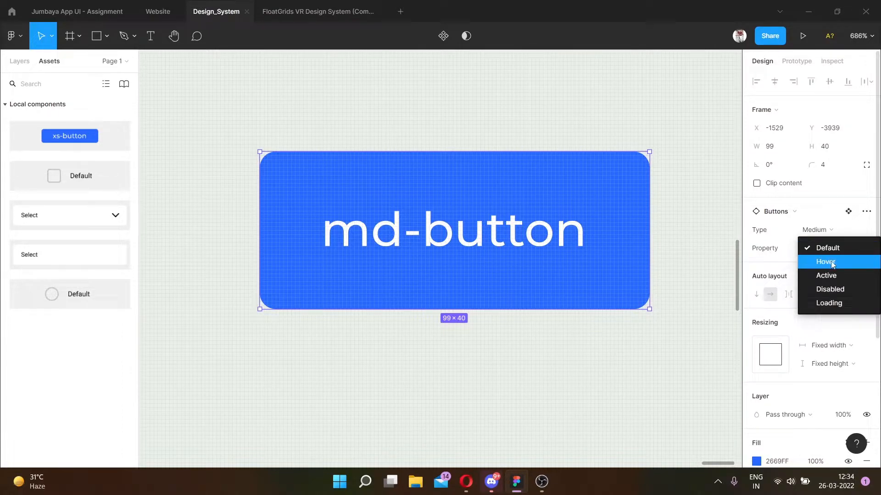
left_click(832, 263)
left_click(831, 249)
left_click(831, 261)
left_click(829, 247)
left_click(831, 263)
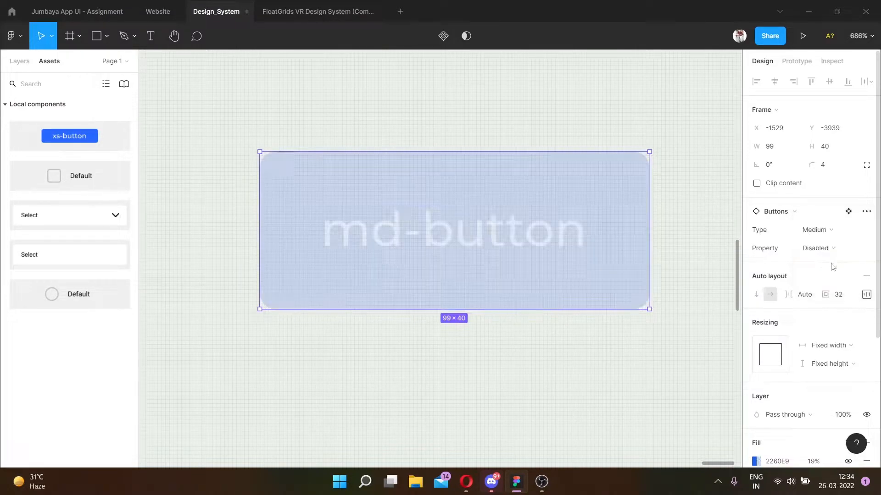
left_click(832, 248)
left_click(831, 275)
Delete the medium Loading button instance beside the Buttons component set
scroll(557, 358, "down", 5)
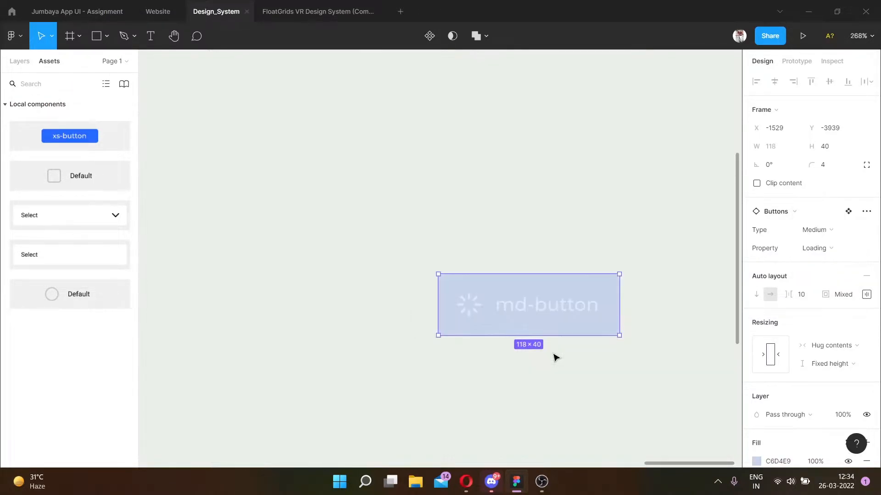
scroll(546, 353, "down", 3)
scroll(523, 285, "down", 4)
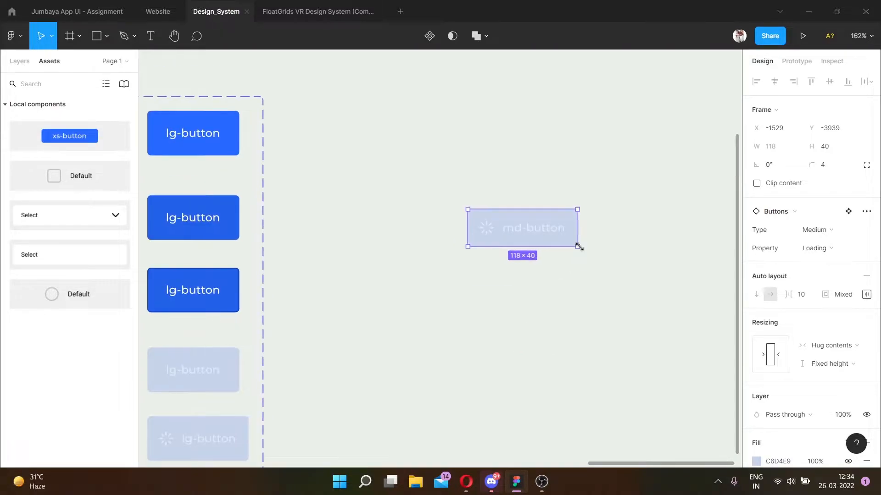
scroll(578, 243, "down", 5)
scroll(560, 250, "left", 2)
scroll(505, 252, "up", 3)
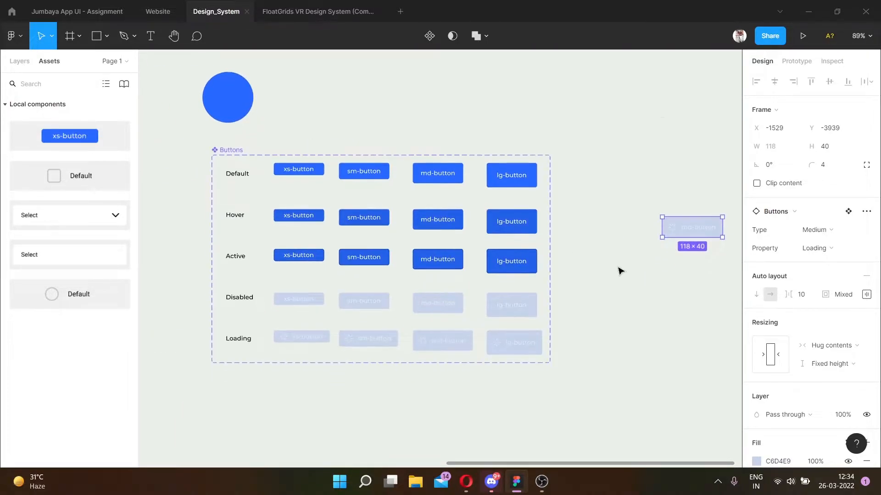
key("Delete")
Add a text layer reading "xs-button" on an empty area of the canvas
scroll(620, 271, "down", 4)
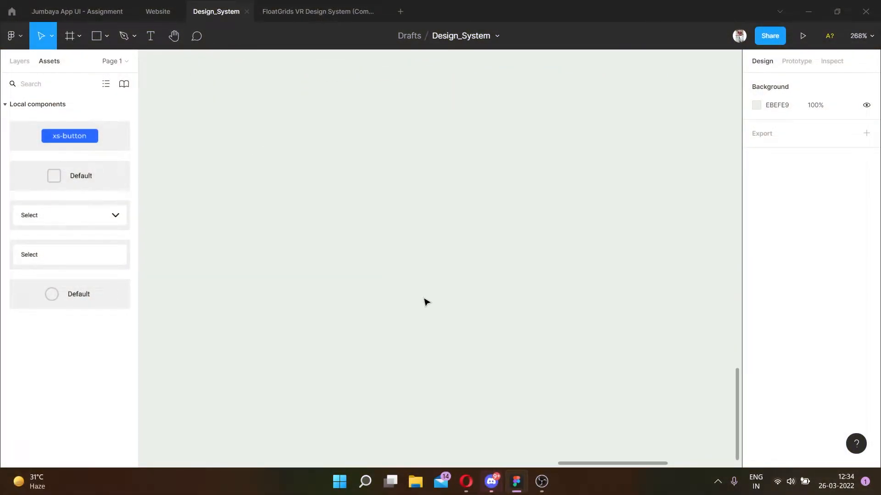
key("t")
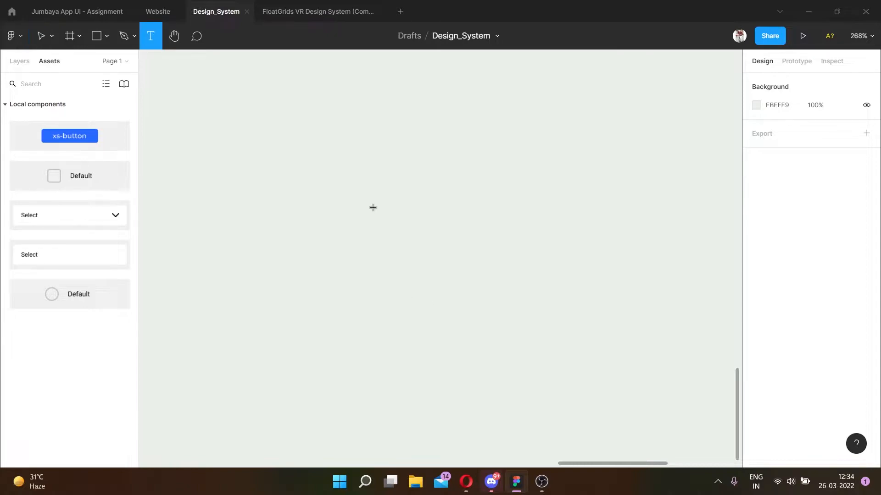
left_click(372, 208)
type("xs")
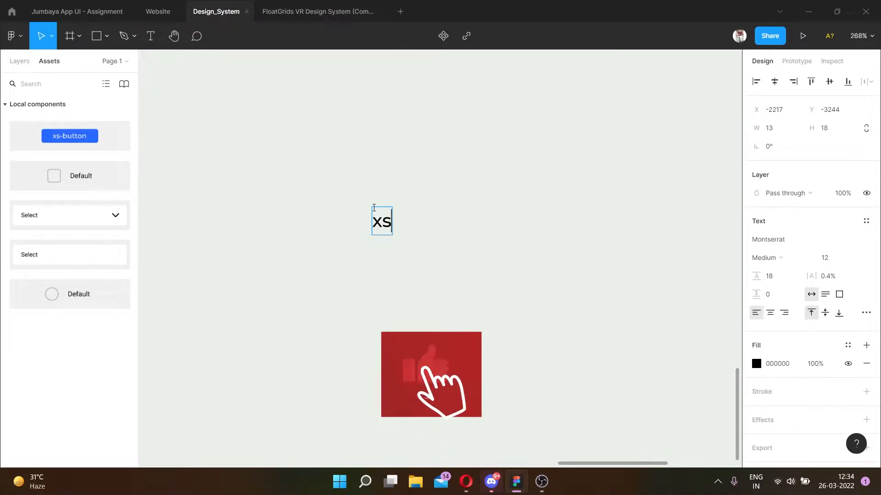
type("-button")
key("Escape")
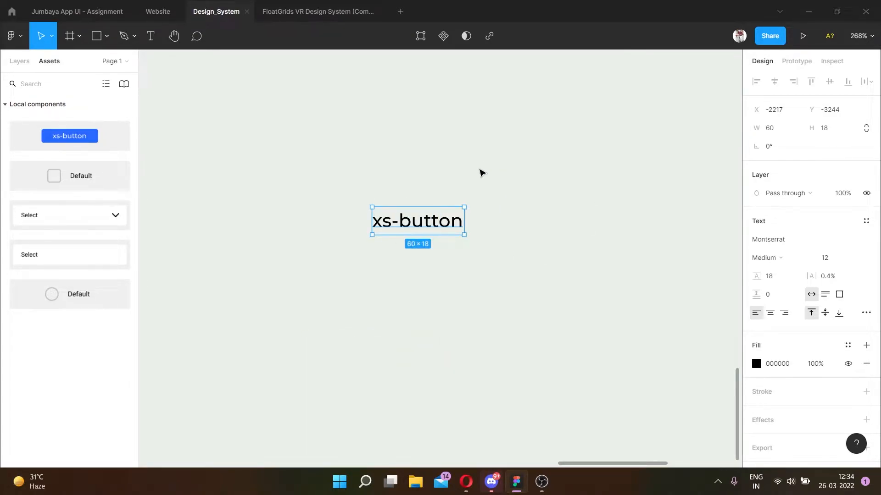
Wrap the "xs-button" text in an auto layout frame
left_click(491, 188)
scroll(436, 218, "up", 4)
left_click(435, 229)
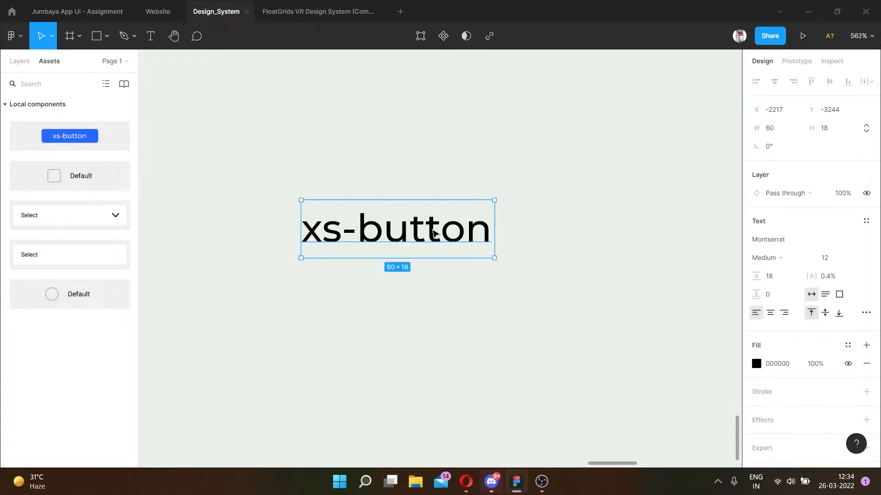
scroll(457, 218, "down", 3)
key("shift+a")
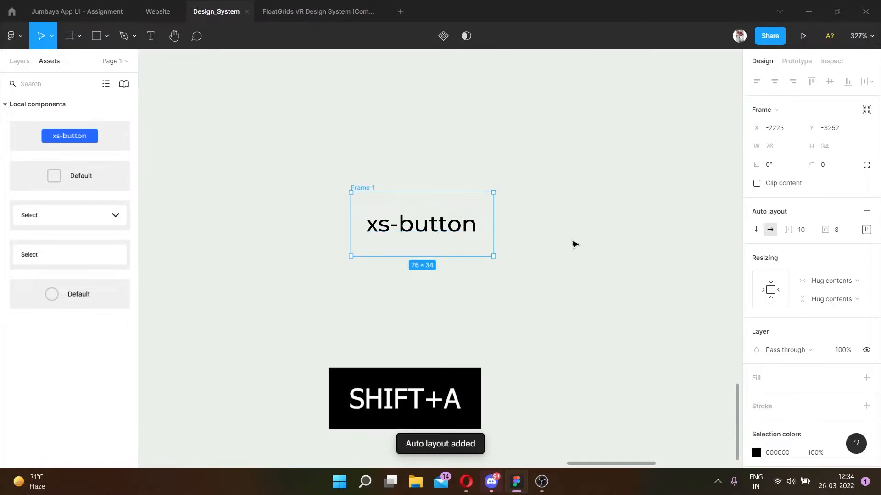
scroll(483, 232, "right", 2)
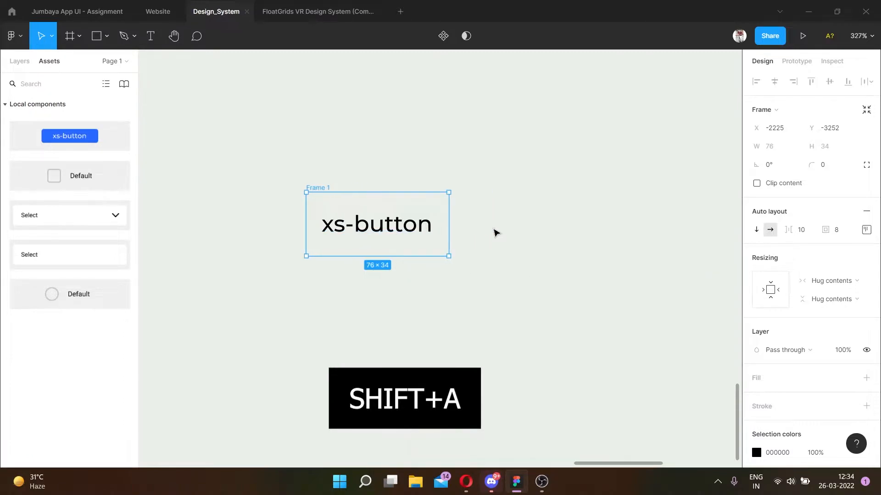
left_click(569, 215)
Add the text note "24, 32 , 40, 48" above the xs-button frame and align it with the frame's left edge
scroll(560, 225, "up", 2)
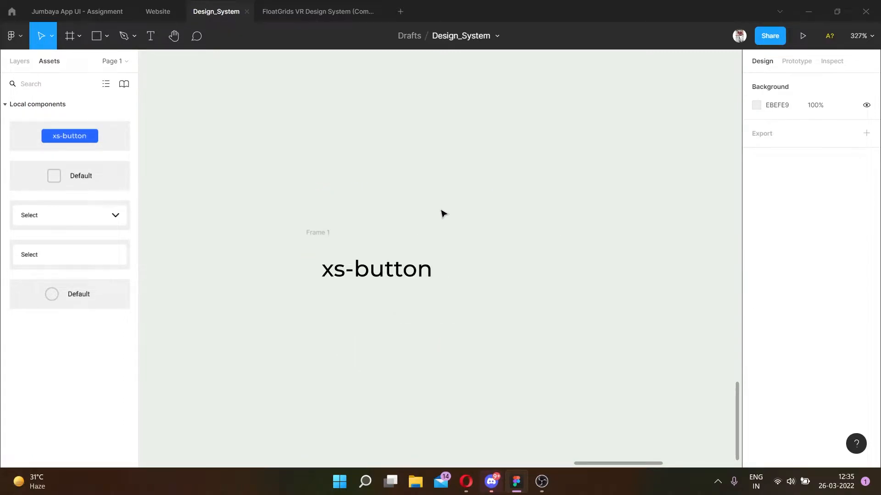
key("t")
left_click(356, 129)
type("24, 32 , 40, 48")
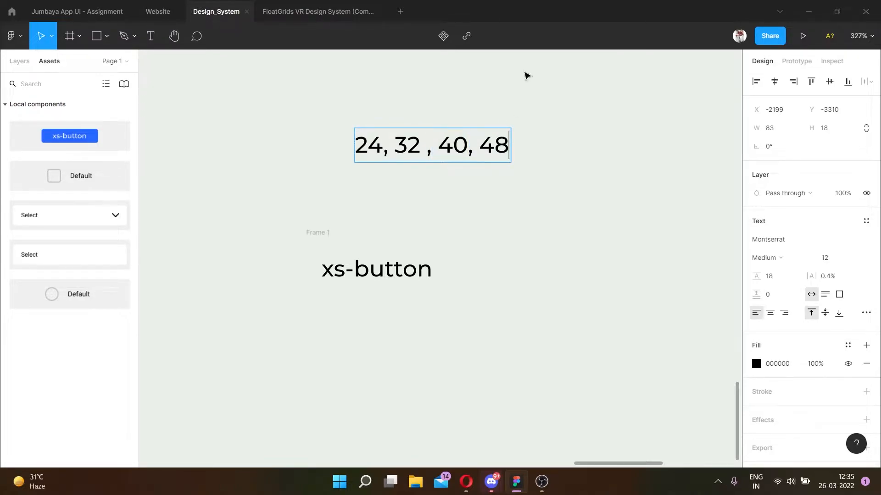
key("Escape")
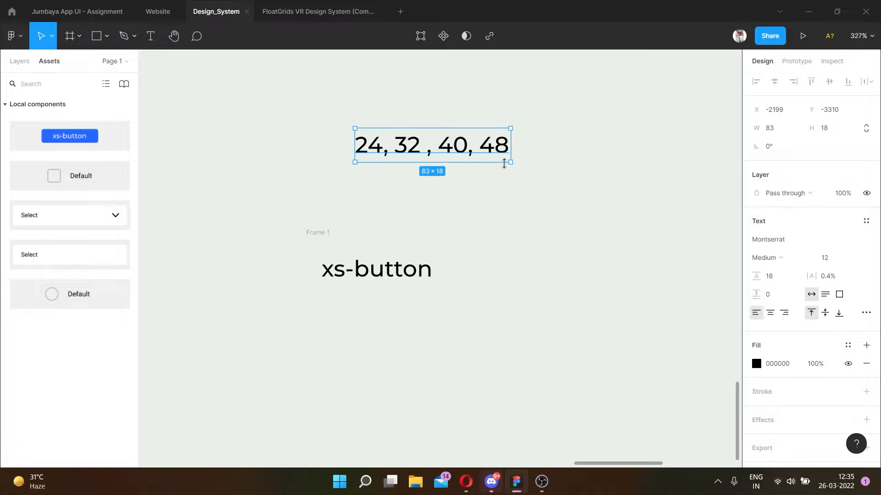
left_click_drag(495, 147, 445, 139)
Give the xs-button frame a fill and sample its blue, 2669FF, from the circle above the Buttons set
left_click(319, 232)
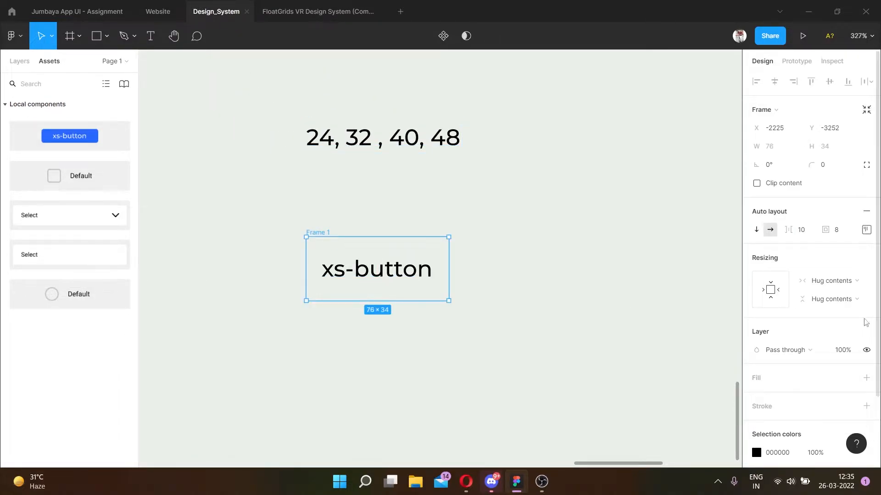
scroll(780, 317, "down", 2)
left_click(770, 297)
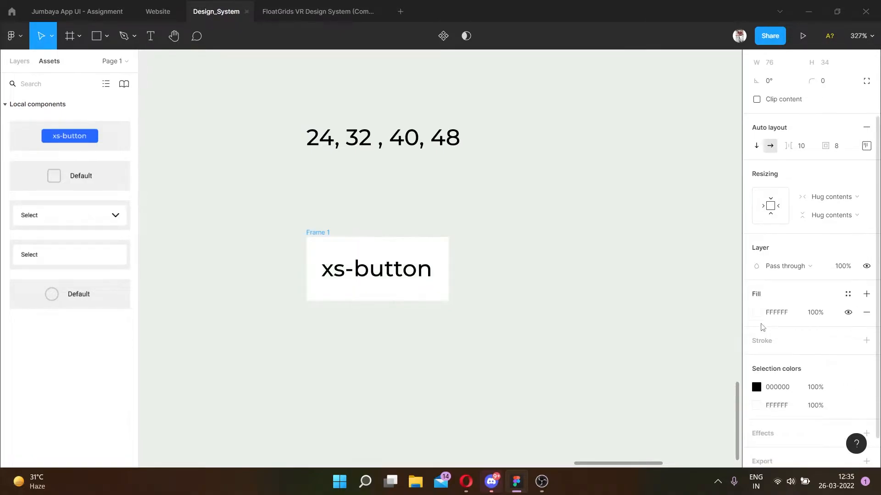
scroll(542, 121, "down", 5)
scroll(517, 93, "up", 8)
scroll(423, 78, "up", 1)
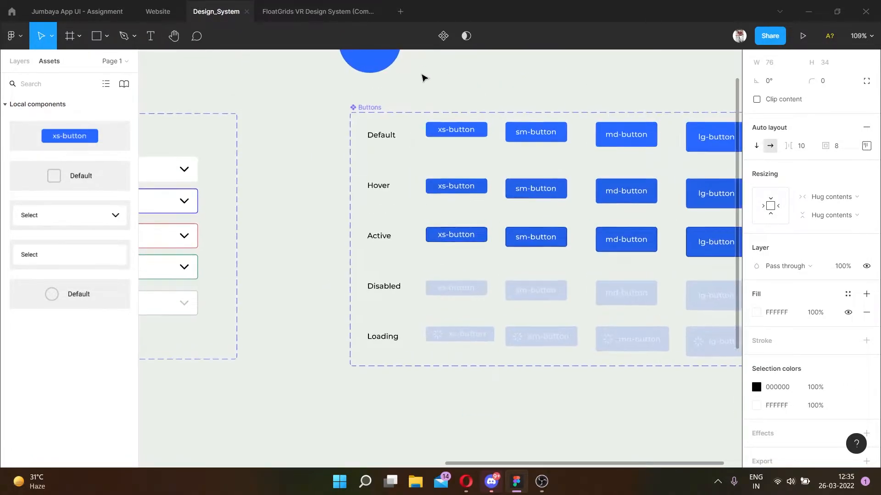
scroll(424, 78, "up", 3)
scroll(472, 205, "up", 6)
scroll(460, 208, "down", 4)
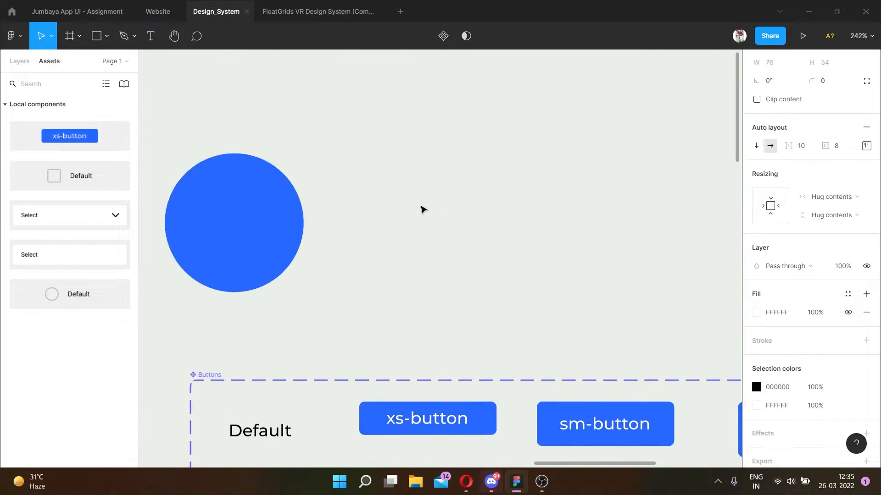
key("i")
left_click(268, 187)
scroll(454, 118, "down", 5)
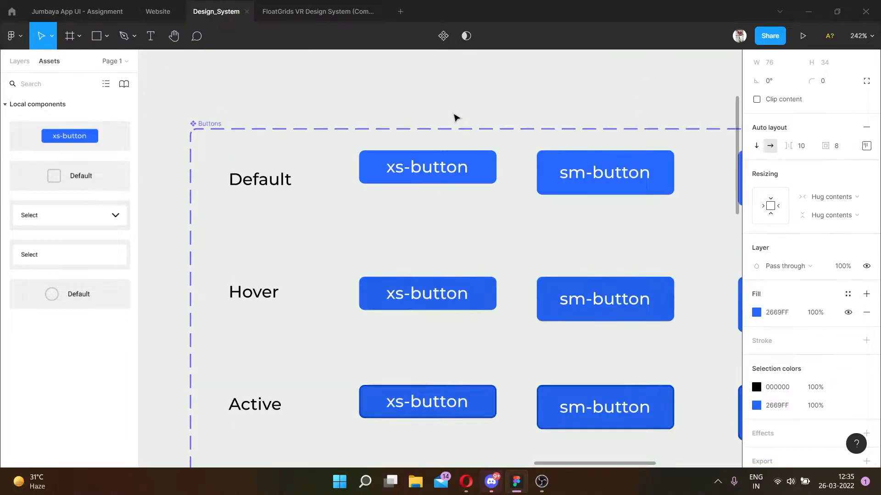
Set the fill of the "xs-button" label text to FFFFFF
scroll(457, 118, "down", 15)
scroll(572, 206, "up", 5)
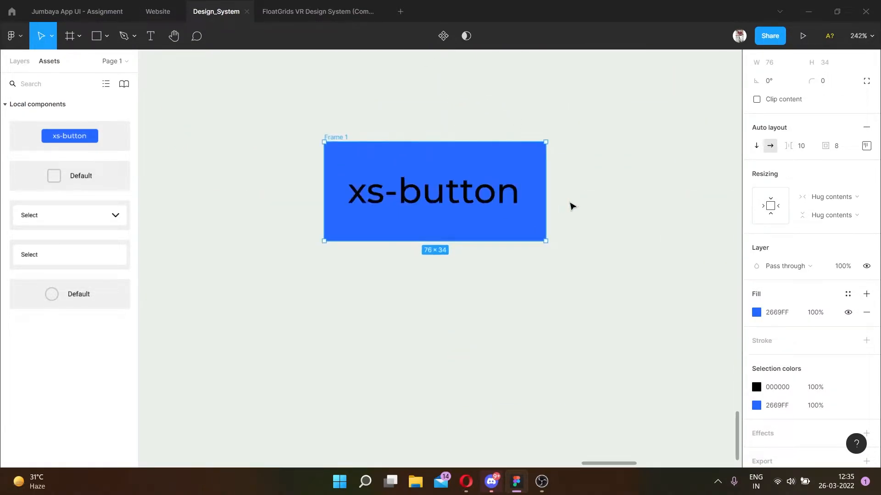
left_click(501, 214)
left_click(790, 373)
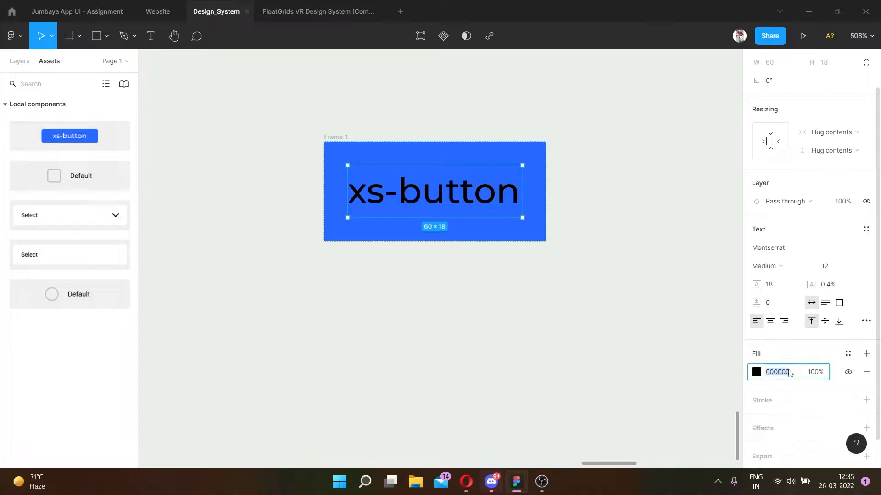
type("ffffff")
key("Return")
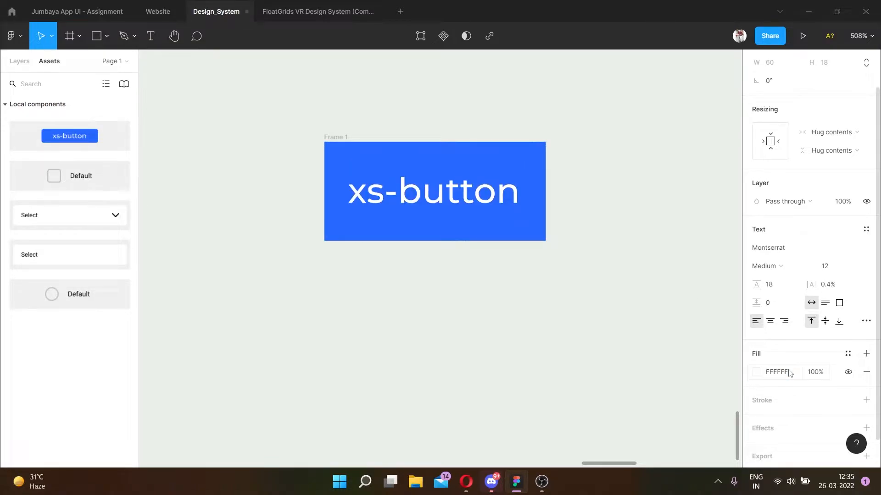
left_click(569, 324)
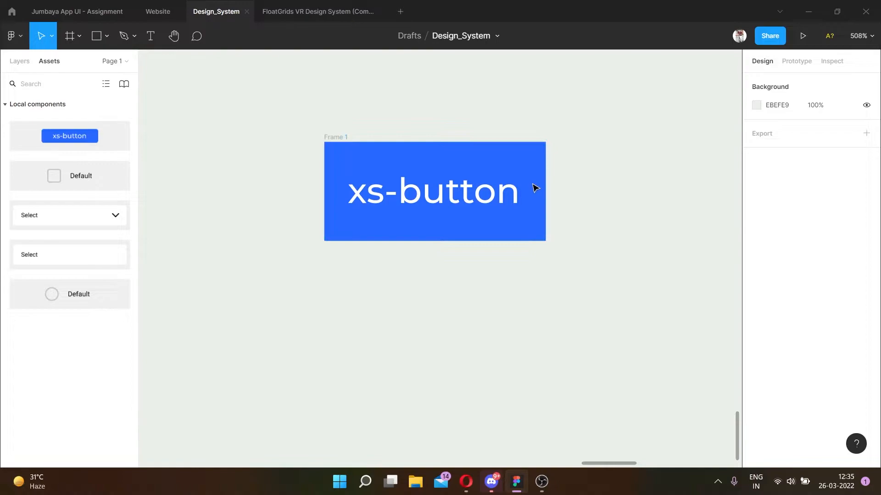
Round the xs-button frame's corners to a radius of 4 and shrink its height to about 30
left_click(348, 136)
left_click(826, 161)
key("Return")
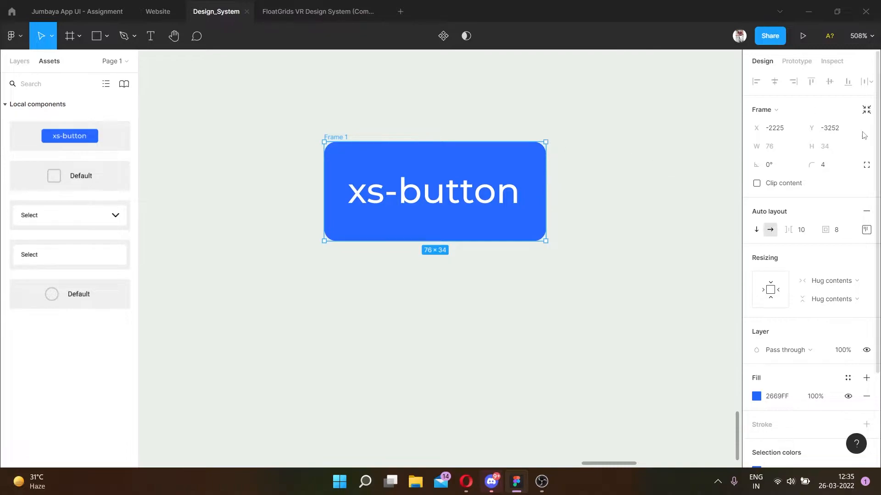
left_click_drag(416, 145, 415, 153)
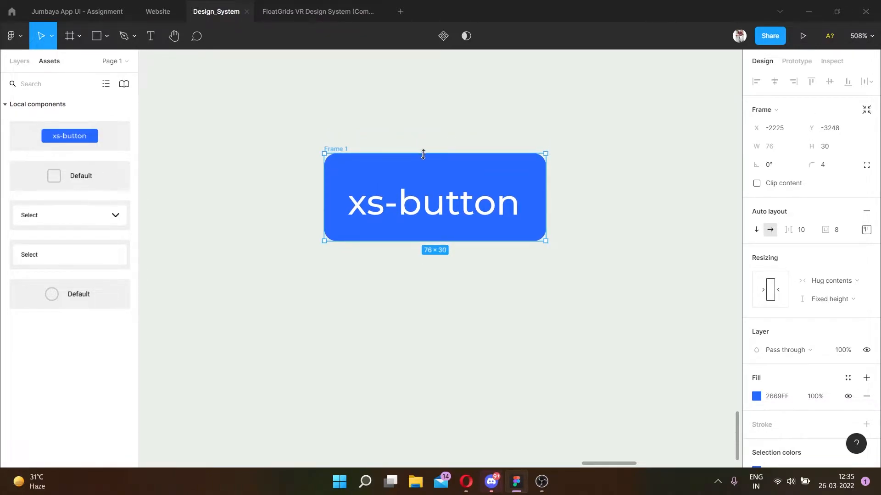
left_click(531, 337)
Centre the label in the xs-button frame's auto layout and change the item spacing from packed to Auto
left_click(354, 160)
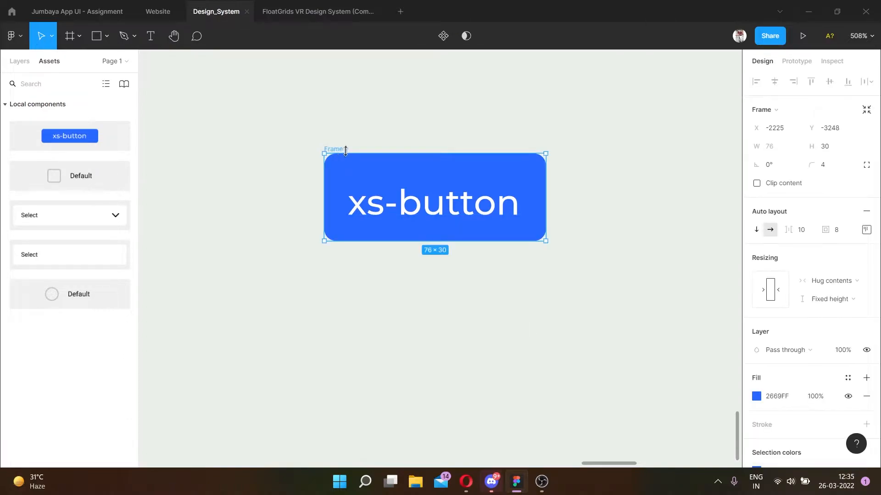
left_click(866, 229)
left_click(829, 283)
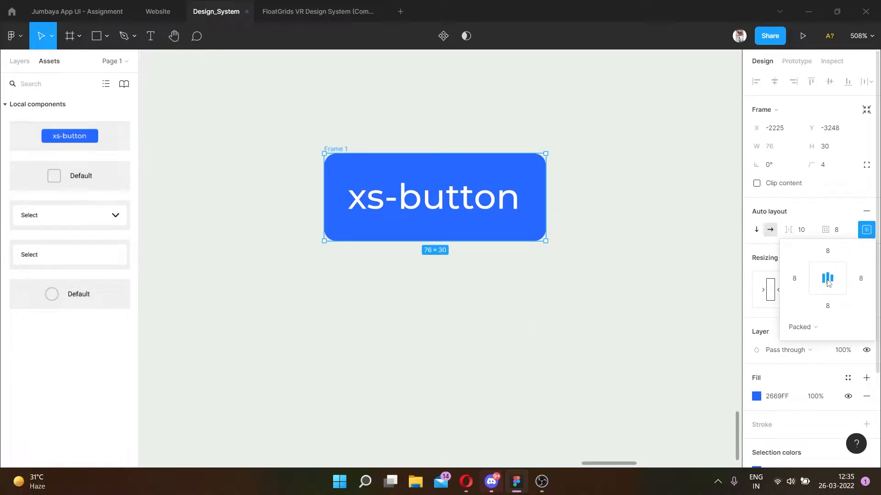
left_click(818, 326)
left_click(824, 340)
left_click(516, 302)
Set the xs-button frame's height to 24
left_click(342, 158)
scroll(344, 152, "right", 2)
left_click(830, 147)
type("24")
key("Return")
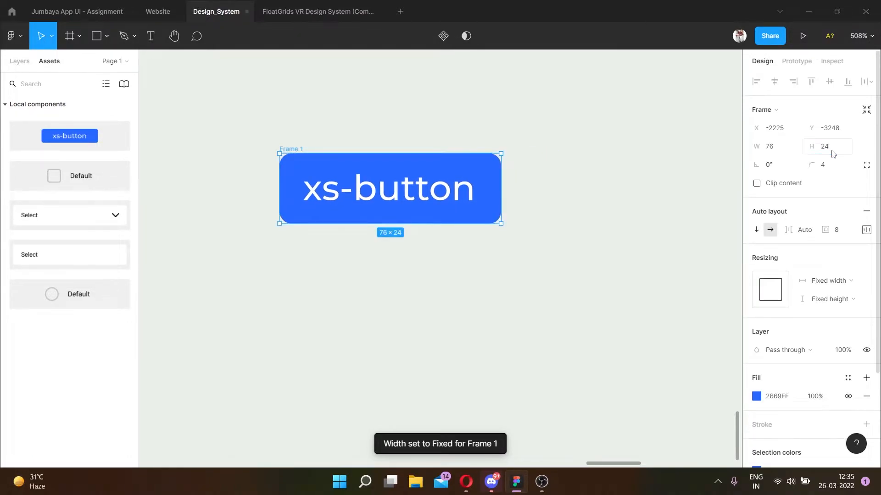
left_click(504, 250)
left_click(441, 195)
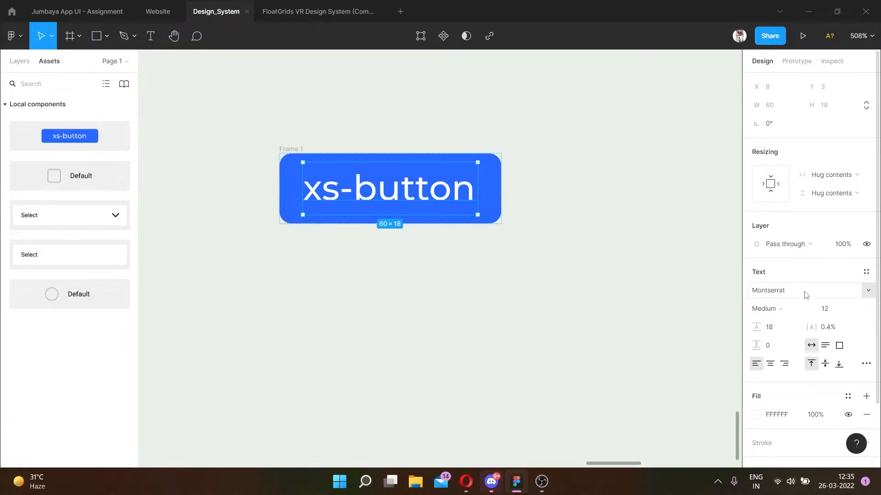
left_click(364, 247)
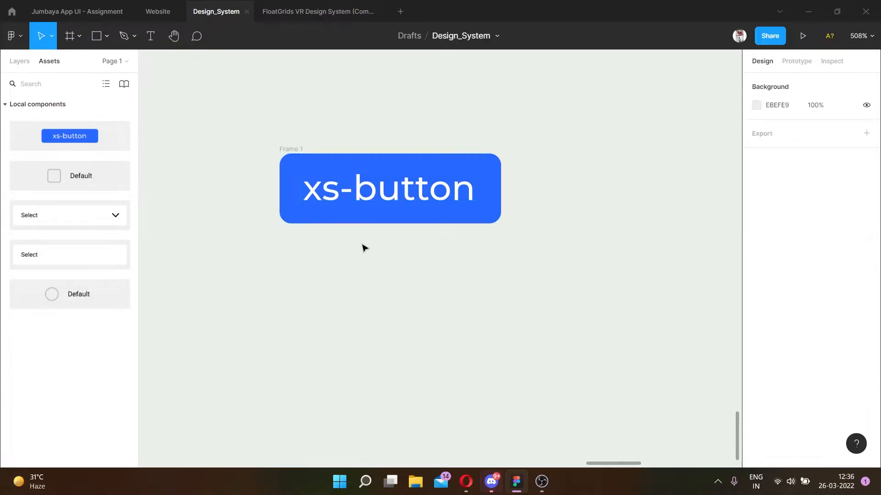
scroll(349, 227, "down", 3)
scroll(354, 227, "up", 2)
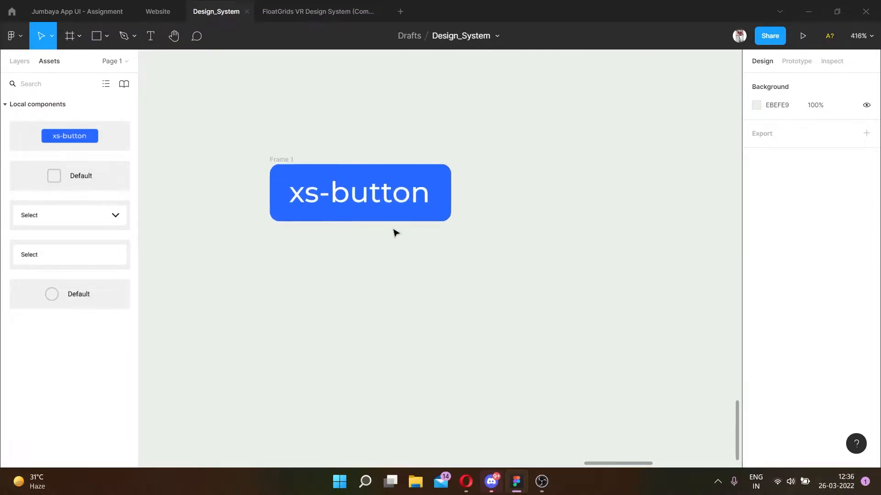
Rename the frame around the xs-button label as XS_Button
scroll(396, 233, "down", 1)
left_click(288, 167)
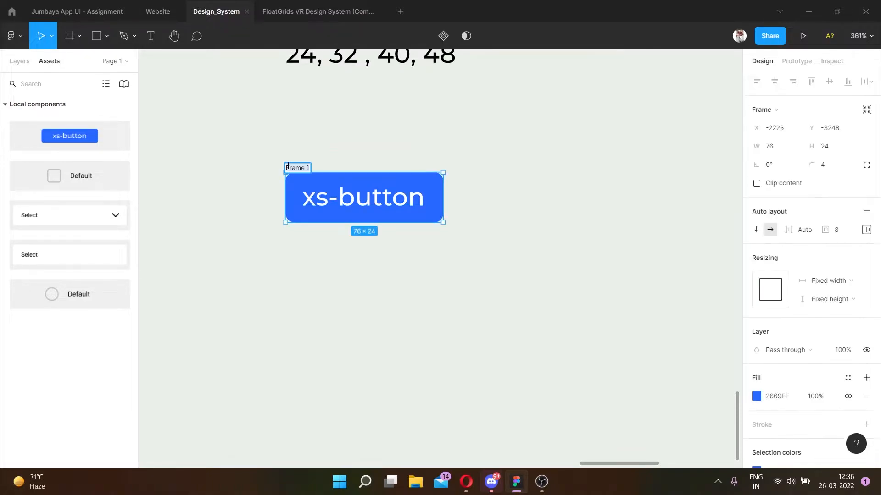
scroll(435, 155, "left", 1)
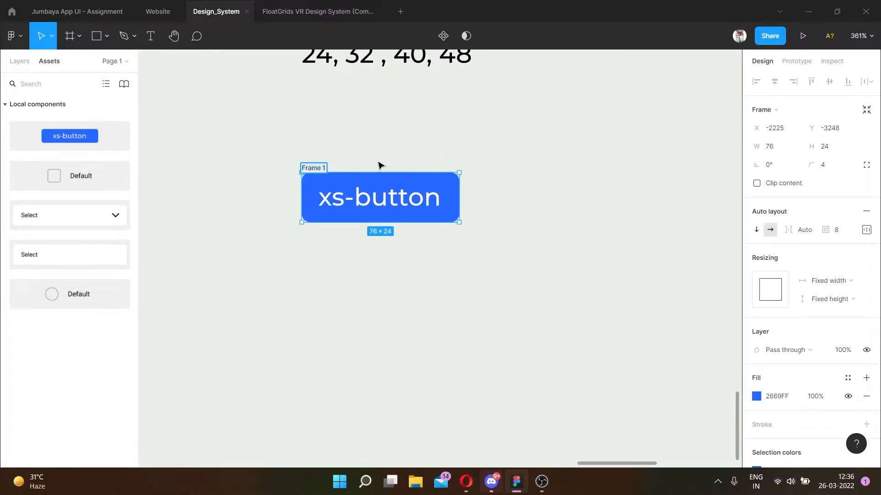
type("xS_Button")
key("Return")
scroll(385, 159, "down", 2)
scroll(378, 169, "up", 3)
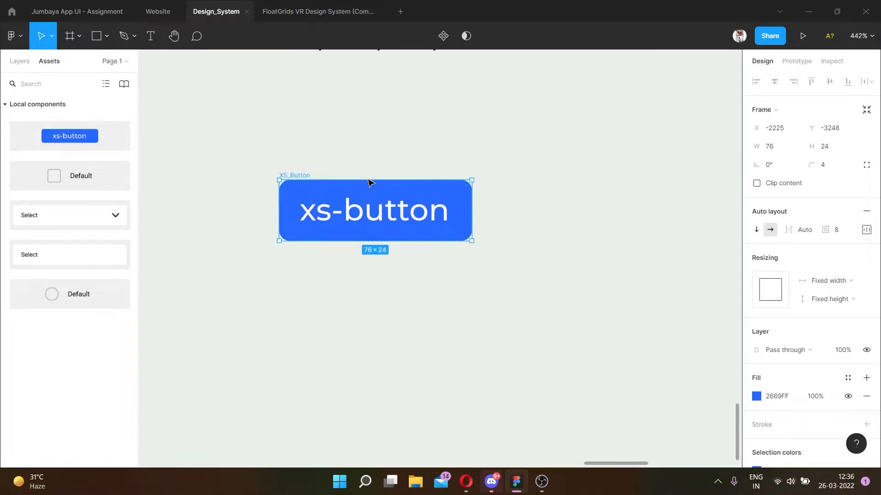
Copy the Default, Hover, Active, Disabled and Loading labels from the Buttons component and place them beside XS_Button, with Default in its row
scroll(346, 196, "down", 3)
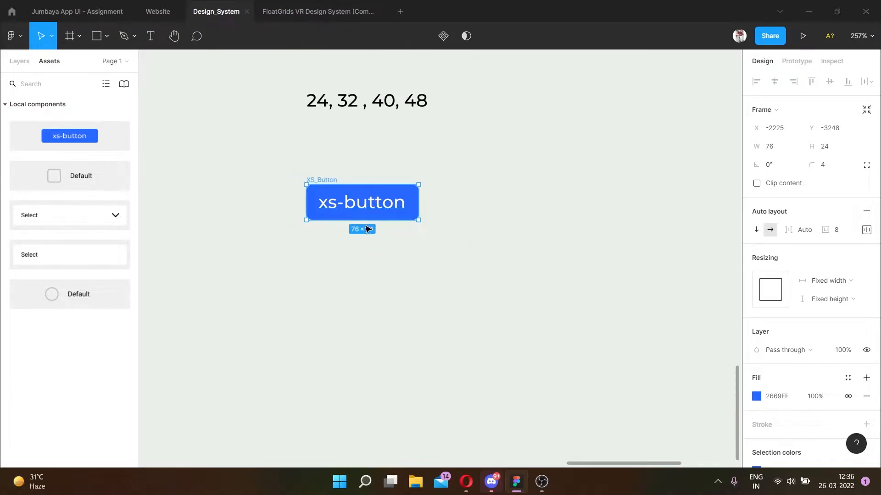
scroll(384, 192, "up", 2)
scroll(388, 197, "down", 5)
scroll(340, 179, "up", 5)
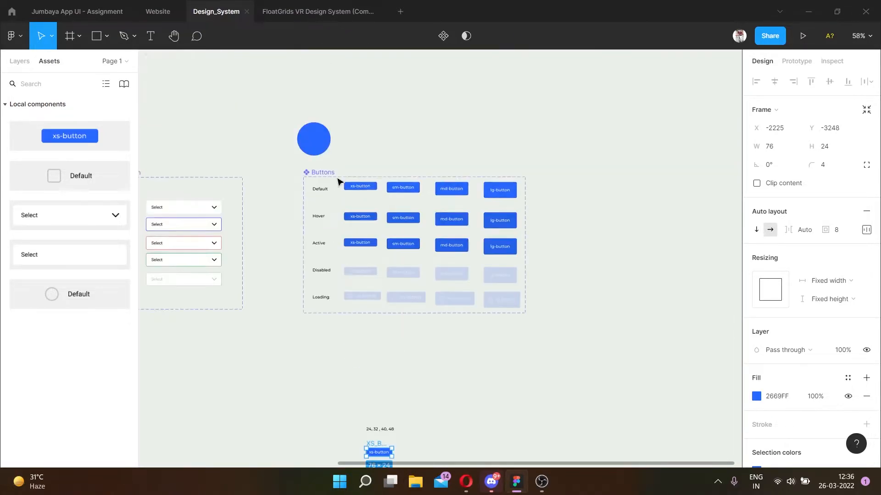
scroll(317, 184, "up", 3)
left_click_drag(285, 159, 351, 418)
scroll(335, 353, "down", 1)
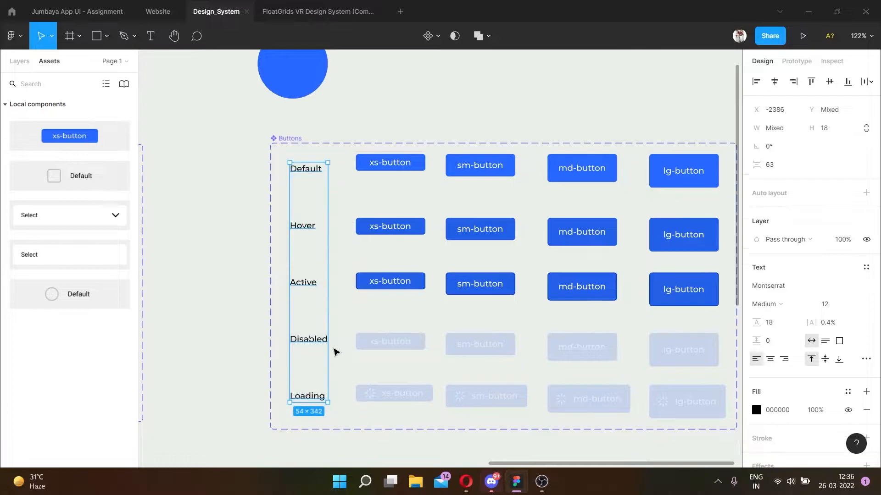
key("alt")
left_click_drag(311, 332, 361, 413)
left_click(462, 319)
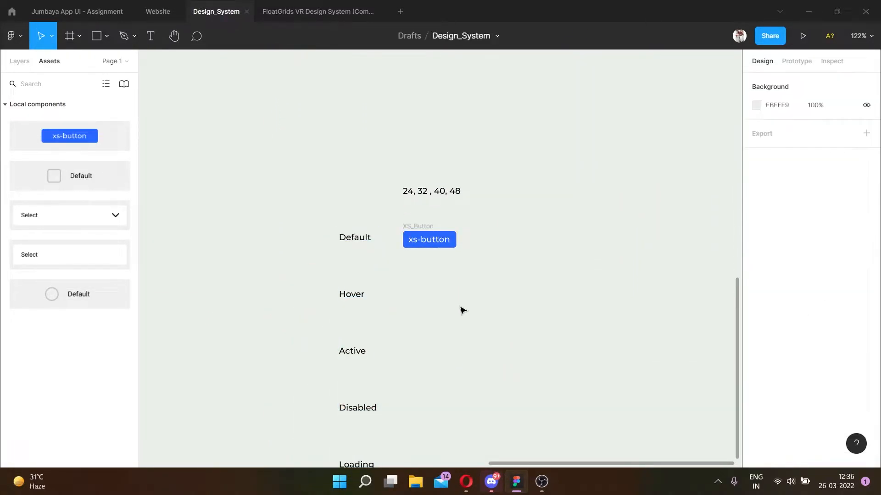
Examine the Default, Hover, Active, Disabled and Loading state labels in relation to XS_Button
scroll(458, 275, "down", 3)
scroll(428, 78, "right", 1)
scroll(477, 75, "up", 2)
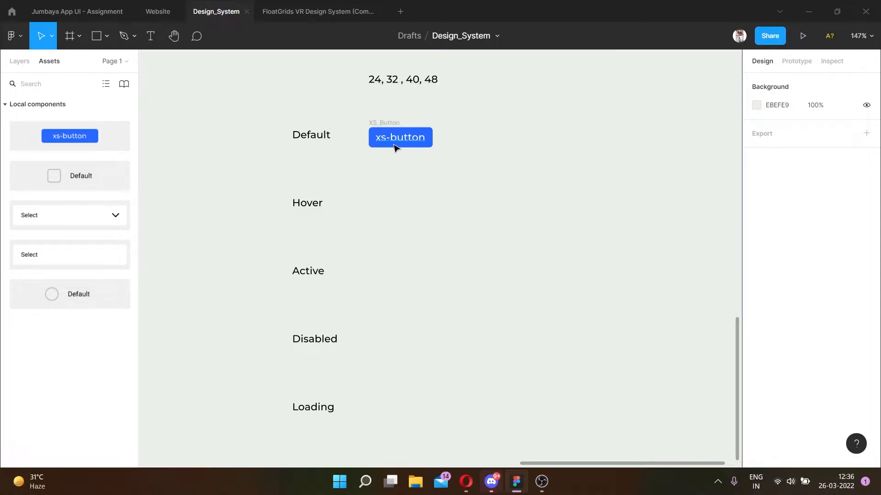
left_click(305, 205)
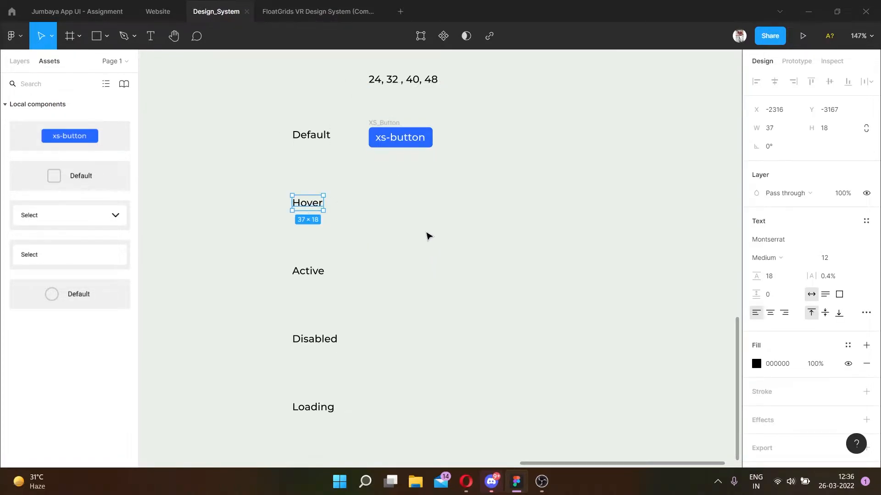
scroll(422, 136, "up", 5)
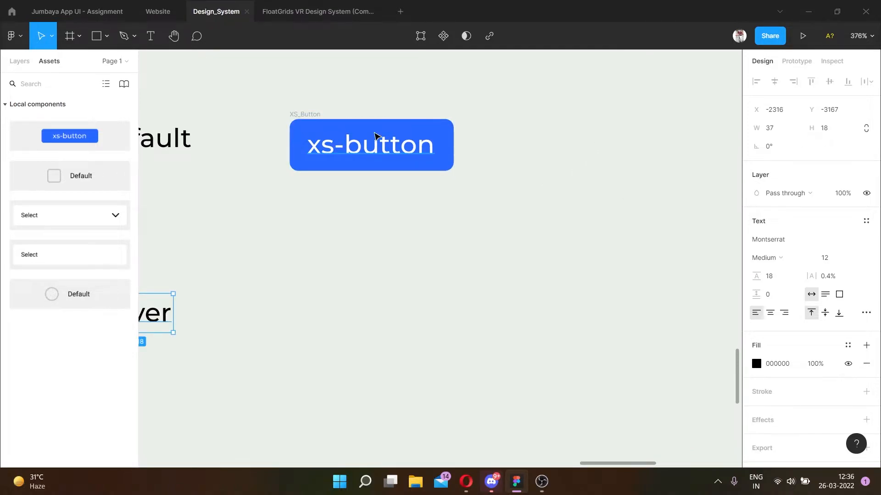
scroll(348, 130, "left", 4)
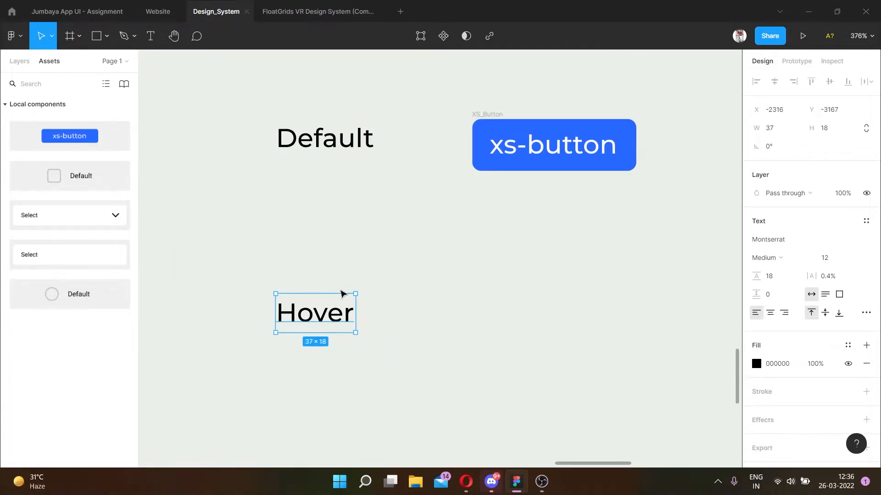
scroll(310, 315, "down", 2)
scroll(338, 315, "down", 3)
scroll(334, 312, "down", 3)
scroll(333, 312, "right", 3)
scroll(333, 312, "down", 1)
left_click(212, 269)
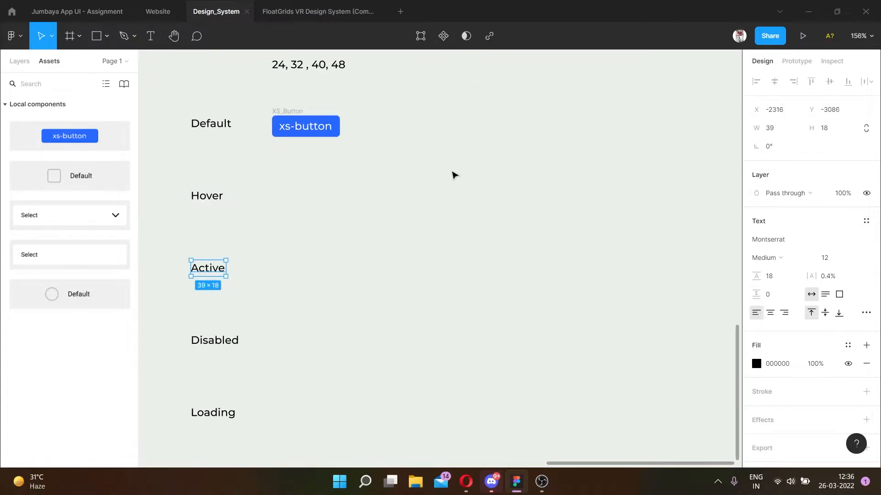
double_click(335, 124)
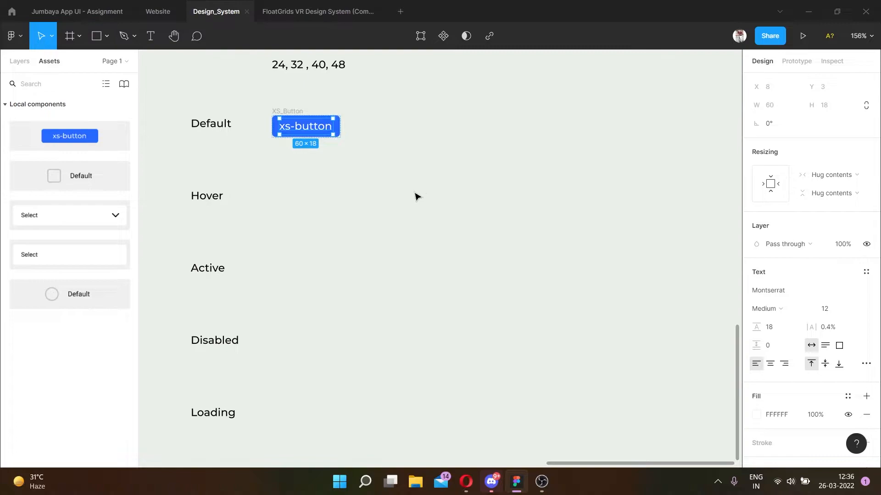
scroll(416, 197, "left", 3)
left_click(349, 339)
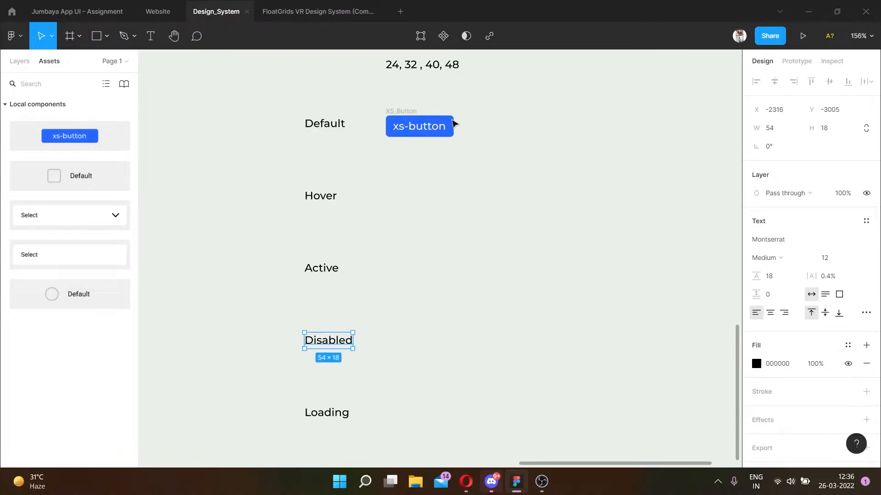
scroll(422, 133, "up", 5, "ctrl")
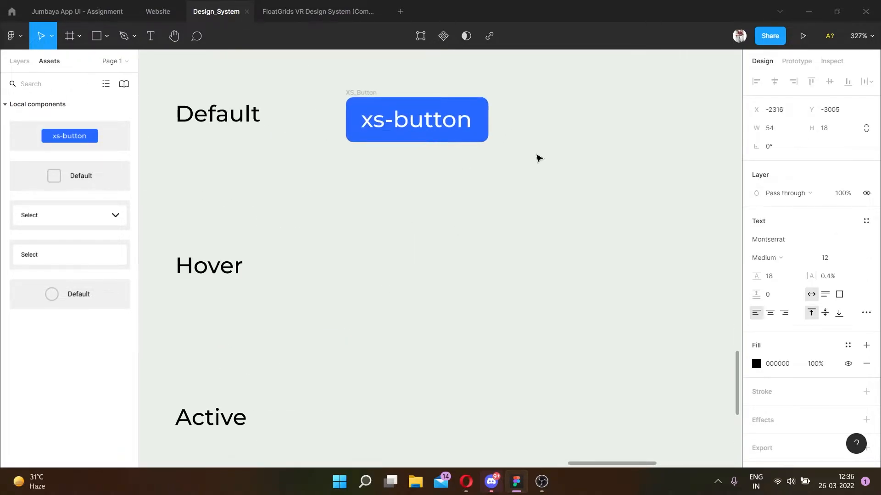
scroll(388, 142, "down", 2, "ctrl")
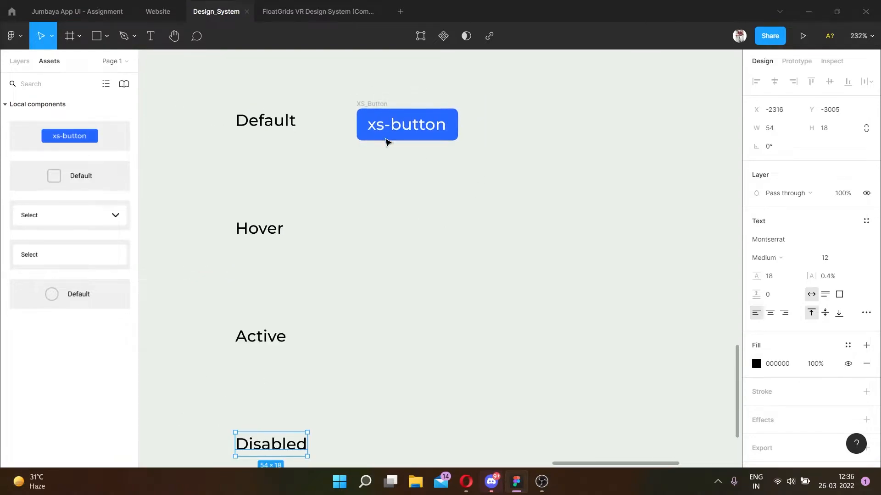
scroll(353, 210, "down", 3)
scroll(354, 211, "down", 3, "ctrl")
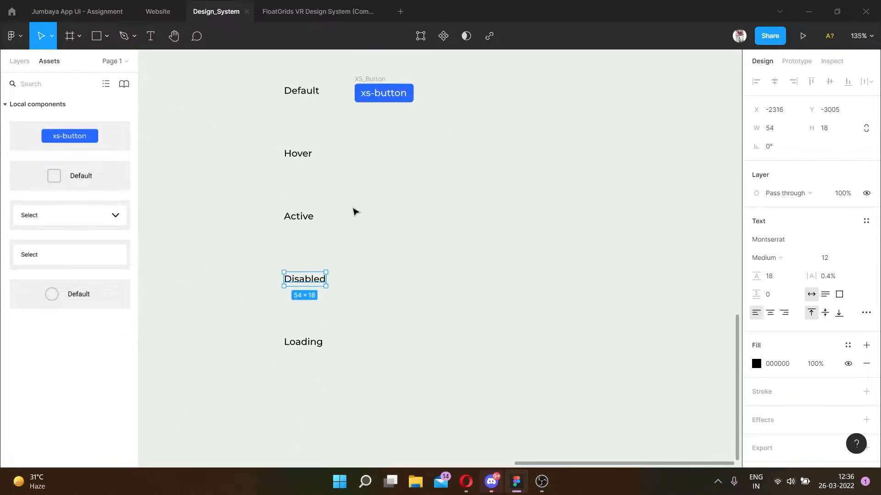
left_click(312, 343)
Duplicate XS_Button to its right in the Default row at about X -2113 and set the copy's height to 32
scroll(395, 238, "right", 2)
scroll(395, 236, "up", 2)
scroll(342, 89, "up", 2, "ctrl")
scroll(342, 89, "up", 2, "ctrl")
left_click(287, 199)
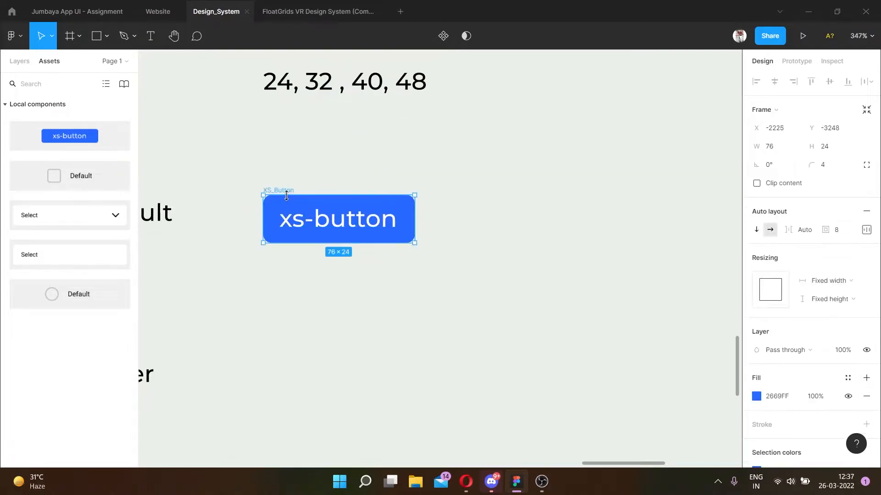
scroll(287, 199, "down", 3, "ctrl")
scroll(295, 209, "up", 3, "ctrl")
left_click_drag(297, 210, 445, 206, "alt")
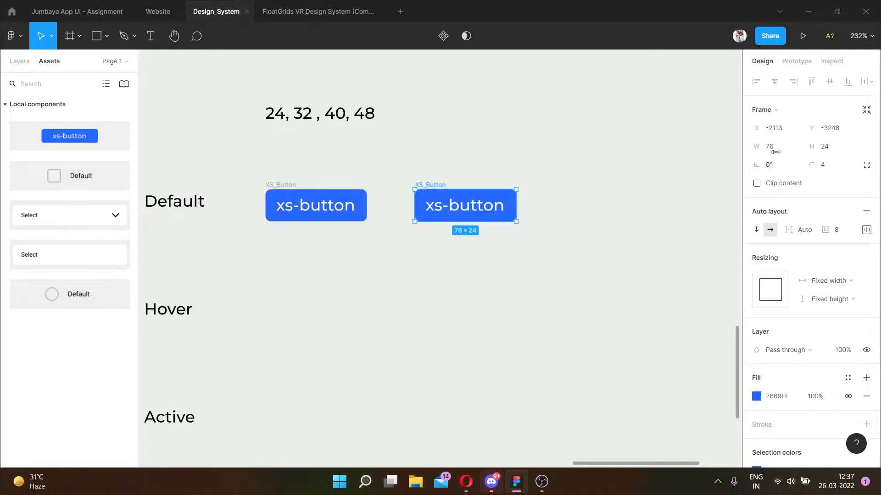
left_click(842, 147)
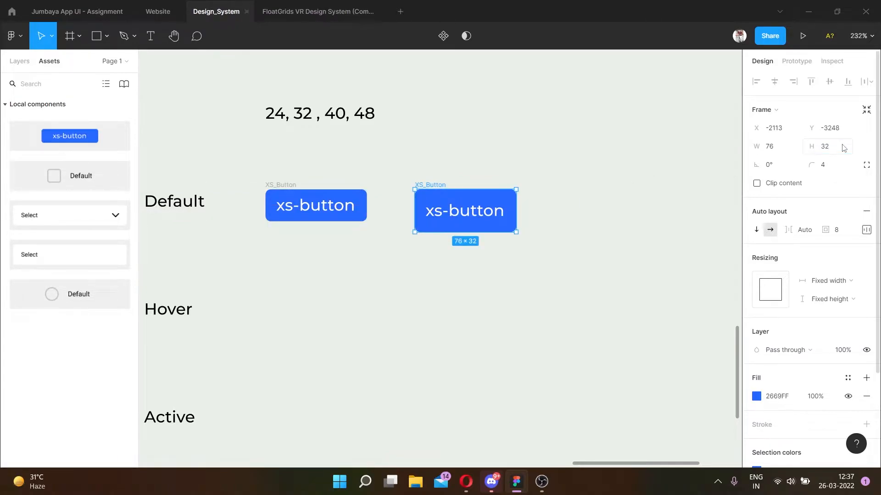
Rename the 32-high copy of the button frame as SM_Button
left_click(446, 171)
double_click(433, 184)
key("Left")
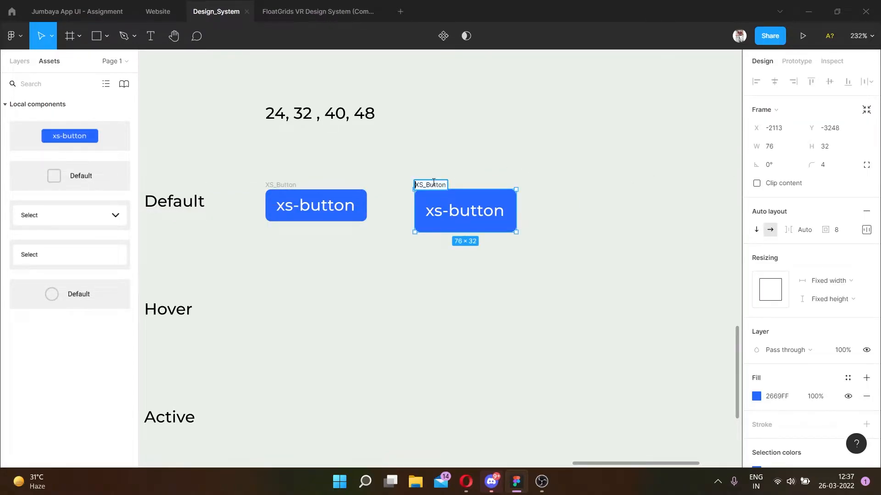
key("Delete")
key("Delete")
key("Delete")
type("SM_")
Change the label text inside SM_Button to "sm-button"
double_click(439, 213)
left_click(443, 213)
key("BackSpace")
key("BackSpace")
type("sm")
left_click(444, 271)
scroll(444, 272, "right", 5)
scroll(331, 150, "left", 6)
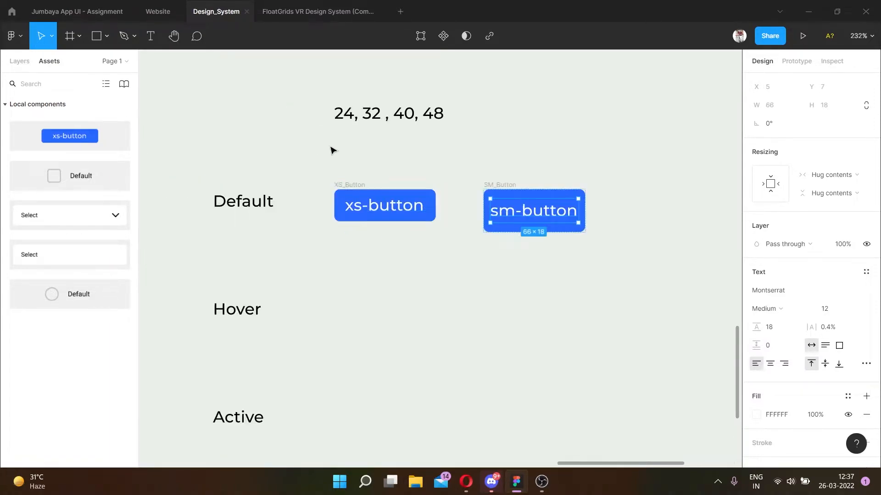
Set the left and right auto layout padding of XS_Button to 16
left_click(363, 184)
left_click(866, 229)
left_click(802, 280)
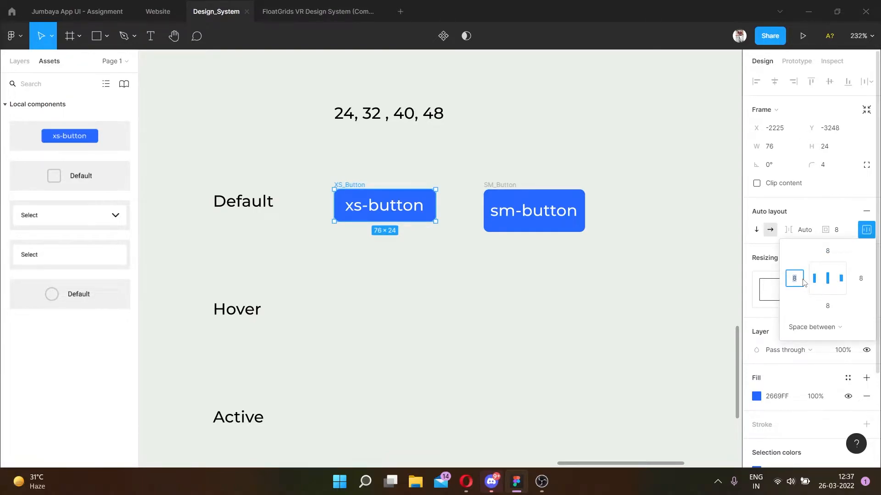
type("16")
left_click(860, 280)
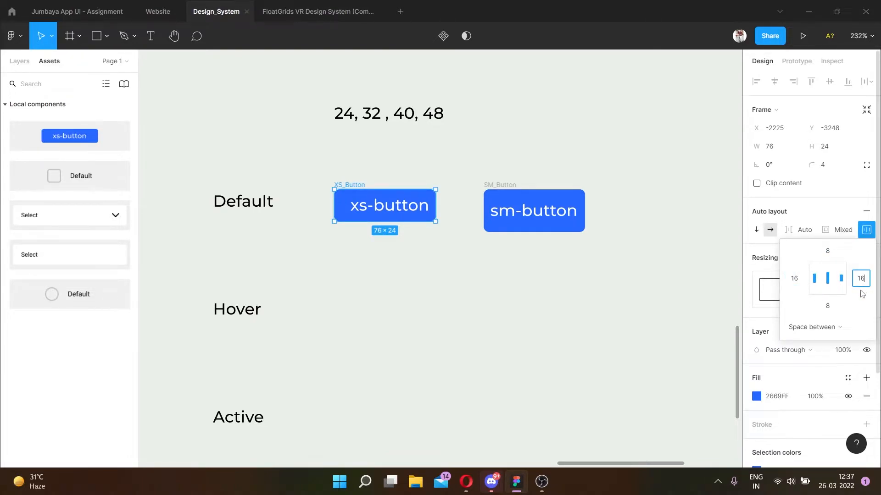
type("16")
key("Return")
left_click(455, 309)
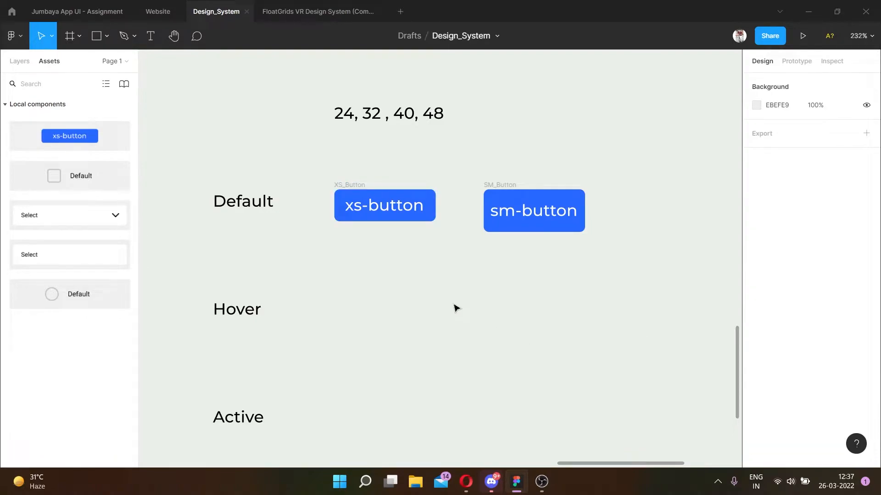
Set the left and right auto layout padding of SM_Button to 16
left_click(514, 193)
left_click(866, 229)
left_click(801, 282)
type("1")
left_click(864, 278)
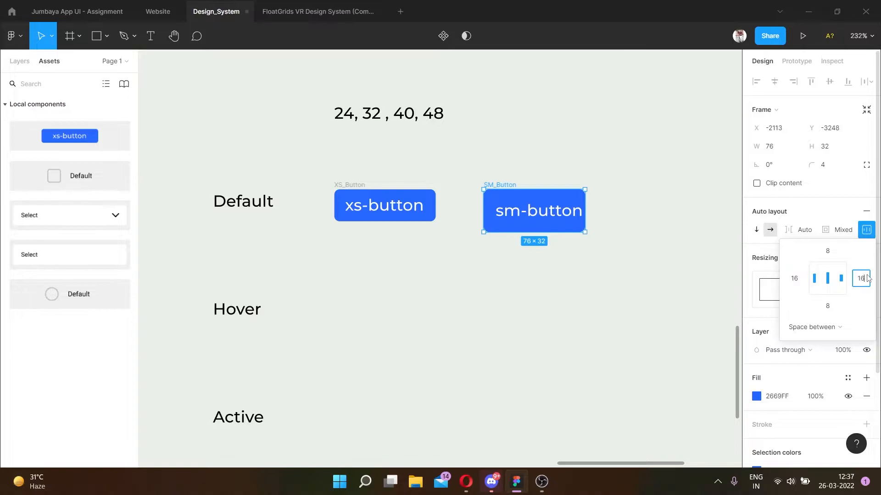
type("16")
key("Return")
left_click(547, 301)
Duplicate SM_Button to its right in the Default row at about X -2018
left_click(528, 189)
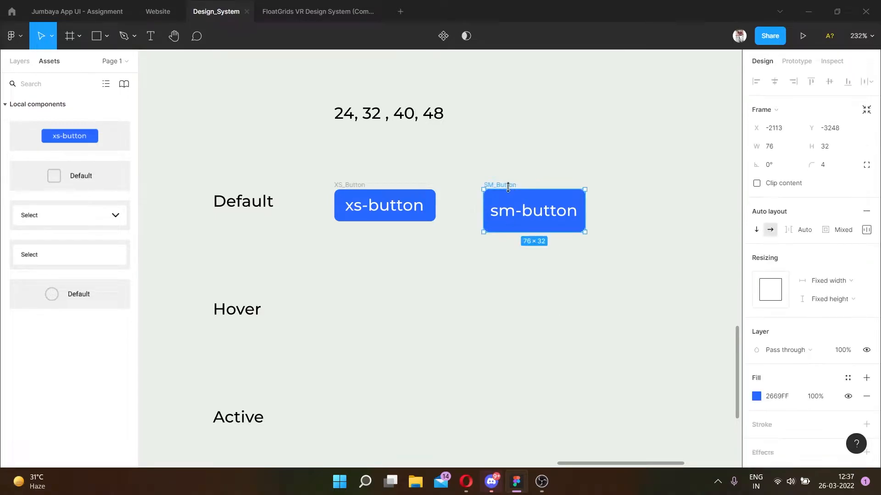
scroll(507, 188, "right", 2)
left_click(465, 268)
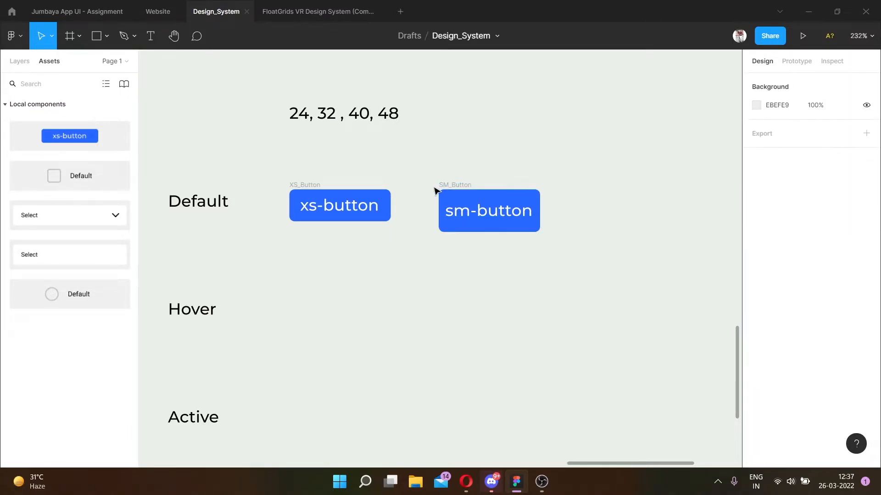
left_click(466, 201)
left_click_drag(466, 200, 590, 198)
scroll(588, 200, "right", 8)
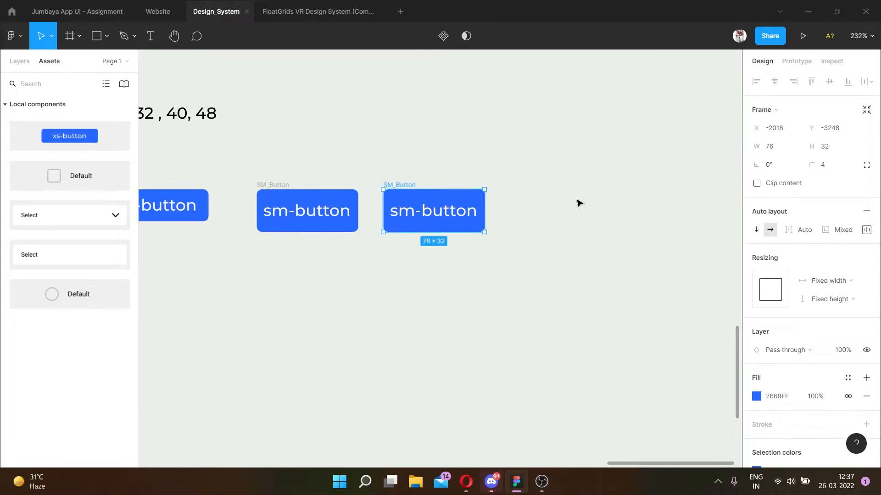
Change the label text inside the SM_Button copy to "lg-button"
double_click(407, 214)
left_click(409, 212)
key("BackSpace")
key("BackSpace")
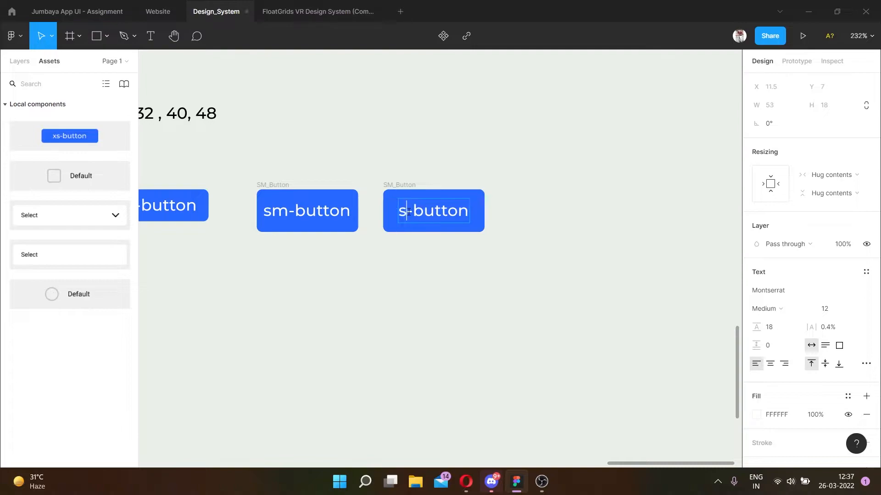
type("lg")
key("Escape")
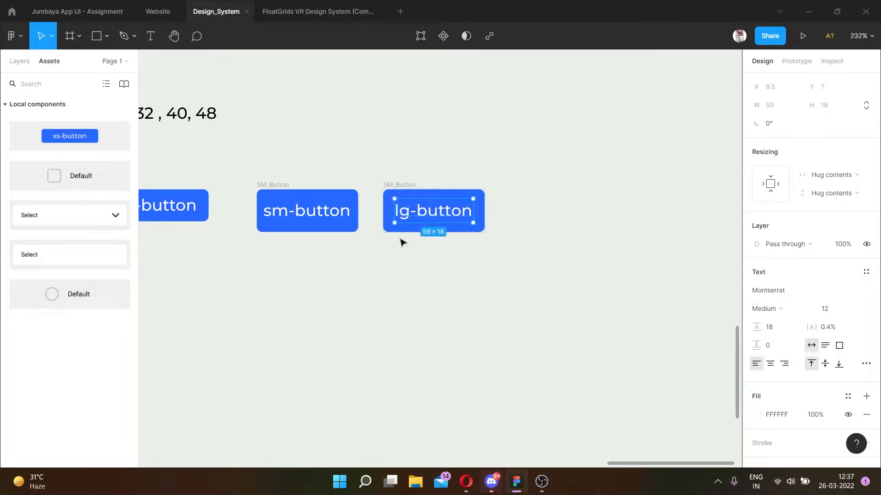
Rename the frame holding the lg-button label as LG_Button
double_click(396, 186)
left_click(395, 186)
key("BackSpace")
key("BackSpace")
type("LG")
key("Return")
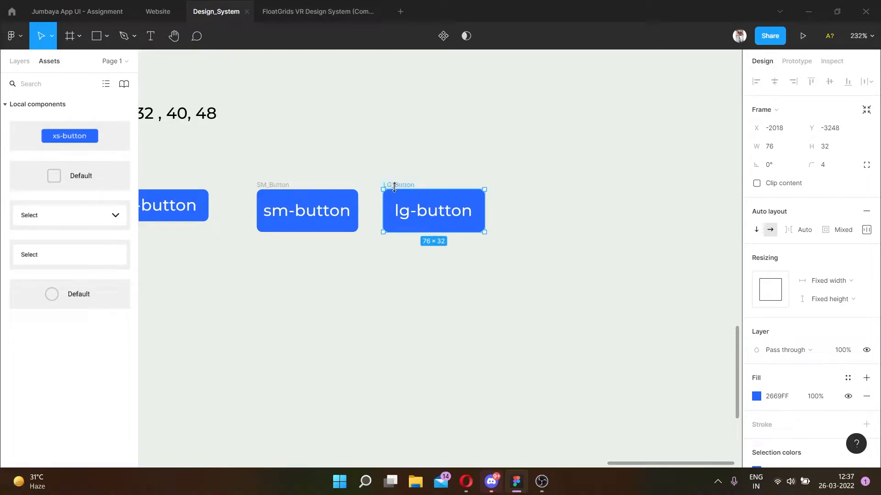
Set the height of LG_Button to 40
left_click(403, 283)
left_click(397, 183)
left_click(839, 153)
key("Return")
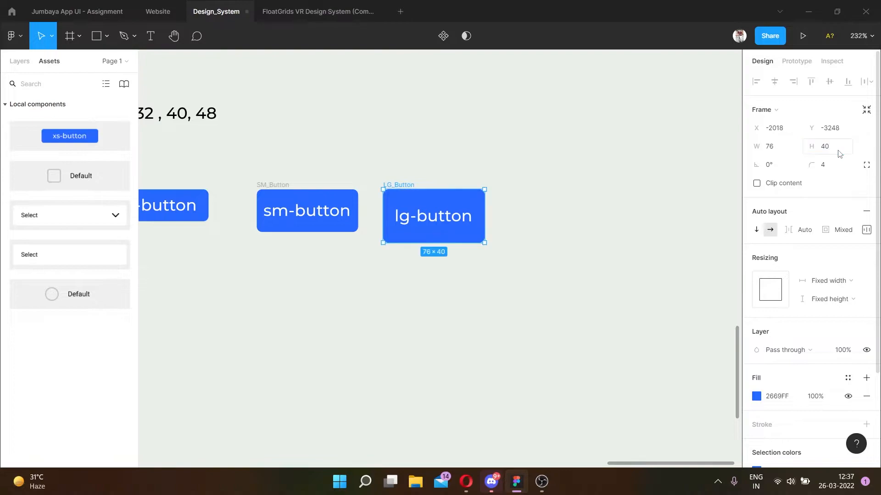
Duplicate LG_Button to its right at about X -1912 and set the copy's height to 48
left_click(527, 153)
left_click(399, 183)
left_click_drag(433, 218, 578, 221, "alt")
left_click(837, 154)
type("48")
key("Return")
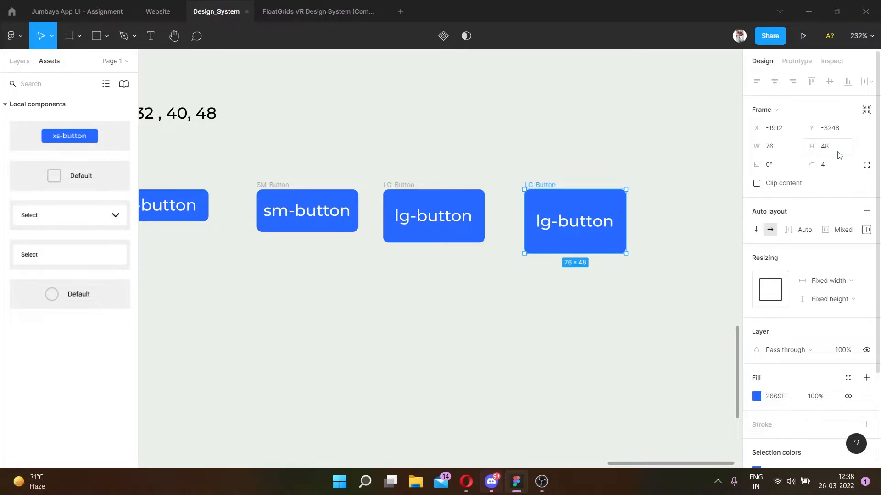
Change the label text inside the 48-high button copy to "XL-button"
double_click(551, 233)
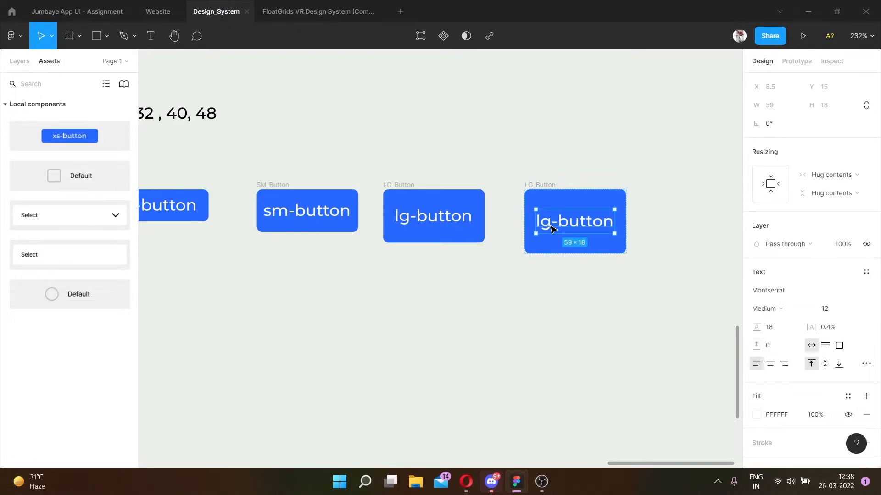
double_click(551, 225)
key("BackSpace")
key("BackSpace")
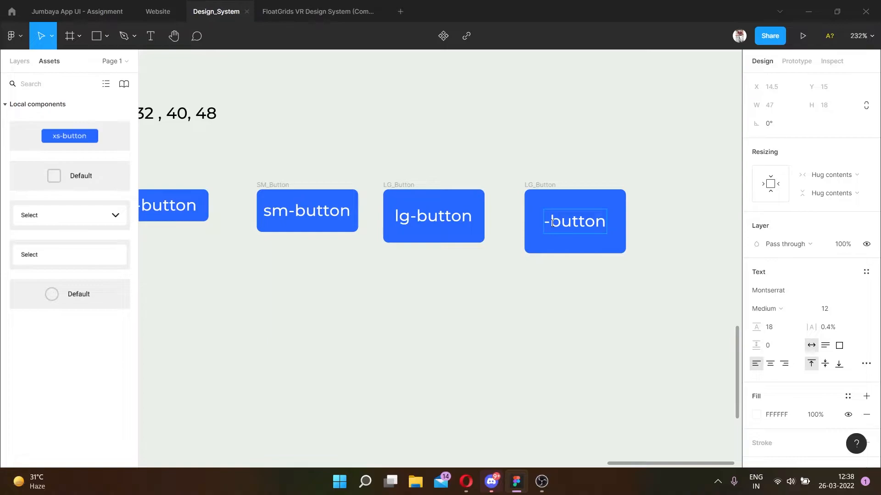
type("XL")
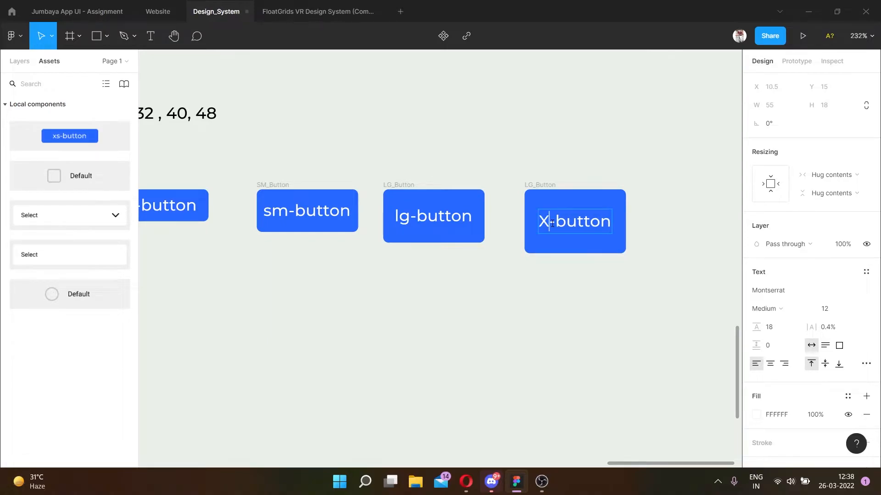
Change the label of the 40-high button to "md-button" and the label of the 48-high button to "lg-button"
scroll(551, 223, "down", 5)
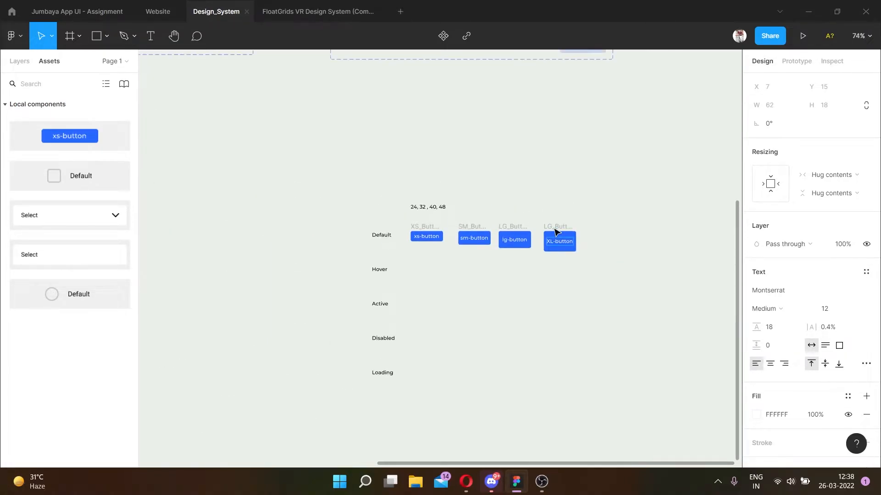
scroll(457, 245, "up", 5)
left_click(384, 234)
type("MD")
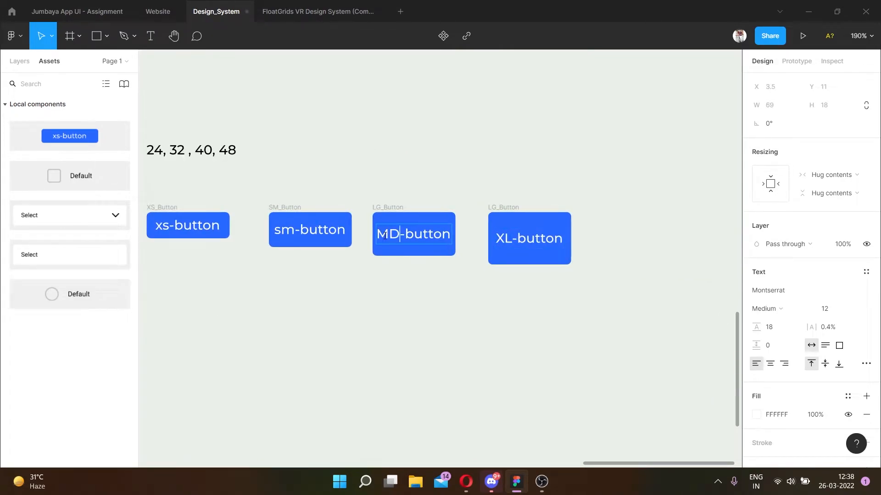
key("BackSpace")
key("BackSpace")
type("md")
double_click(514, 243)
type("lg")
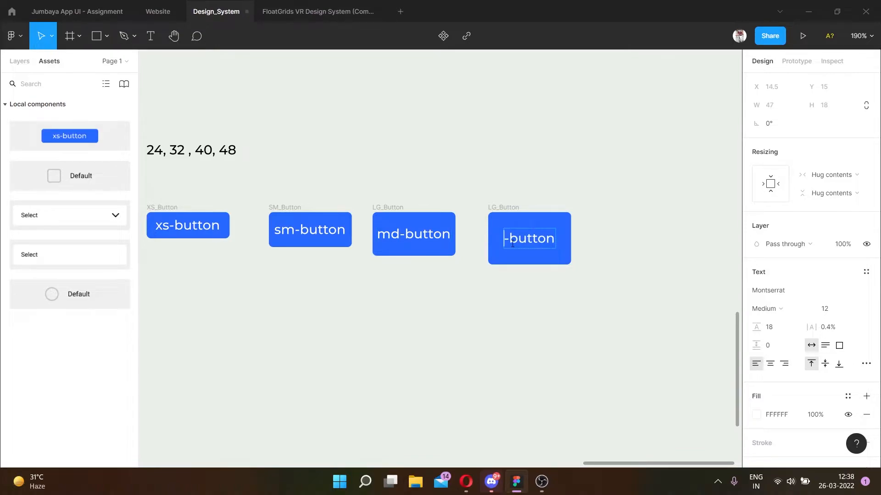
Rename the frame holding the md-button label as MD_Button
double_click(380, 208)
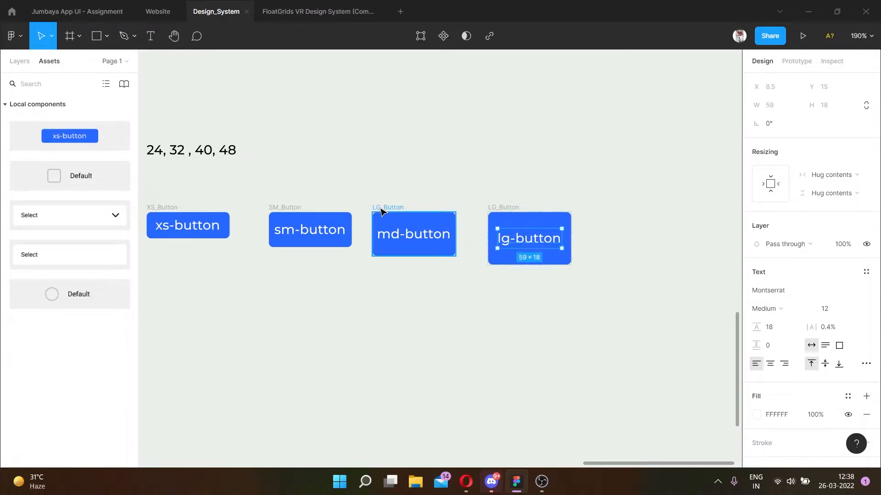
left_click(380, 208)
key("BackSpace")
key("BackSpace")
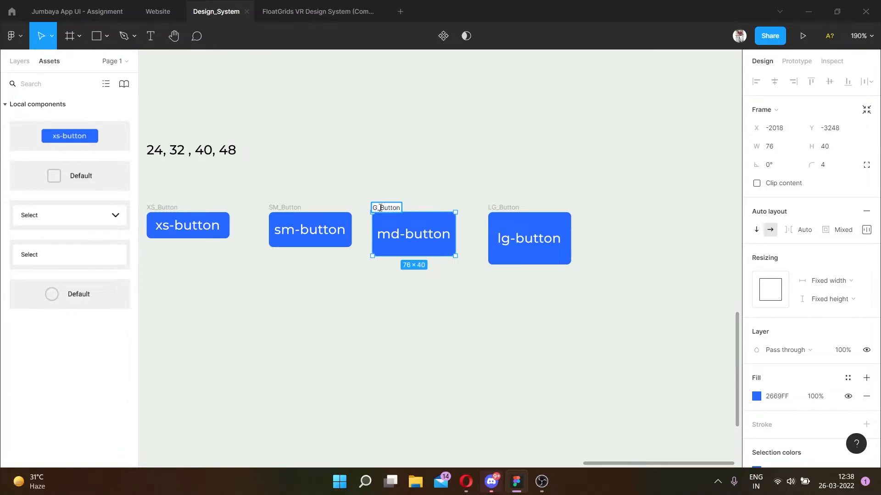
type("MD")
Re-enter LG_Button as the name of the frame holding the lg-button label
double_click(509, 208)
key("Left")
key("Delete")
key("Delete")
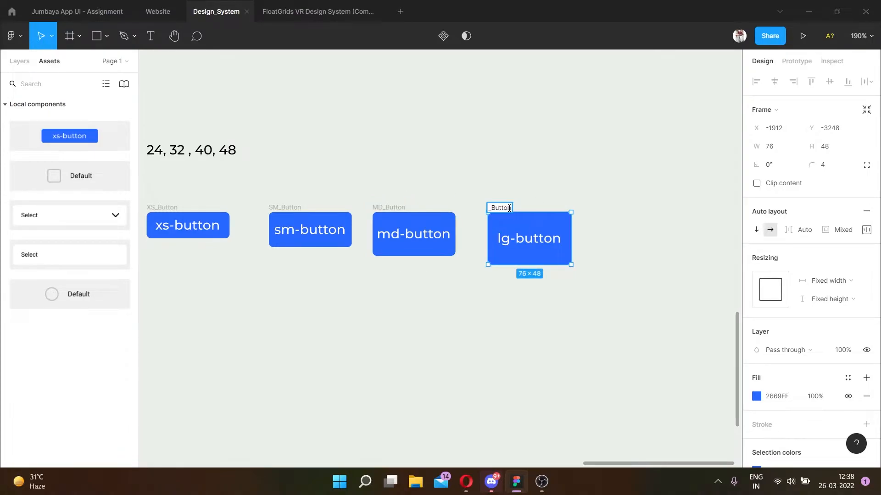
type("LG")
left_click(501, 186)
Set the width of XS_Button in the Default row to 80
scroll(500, 185, "left", 4)
scroll(500, 185, "down", 3)
scroll(561, 199, "up", 3)
scroll(563, 202, "down", 3)
scroll(385, 210, "up", 3)
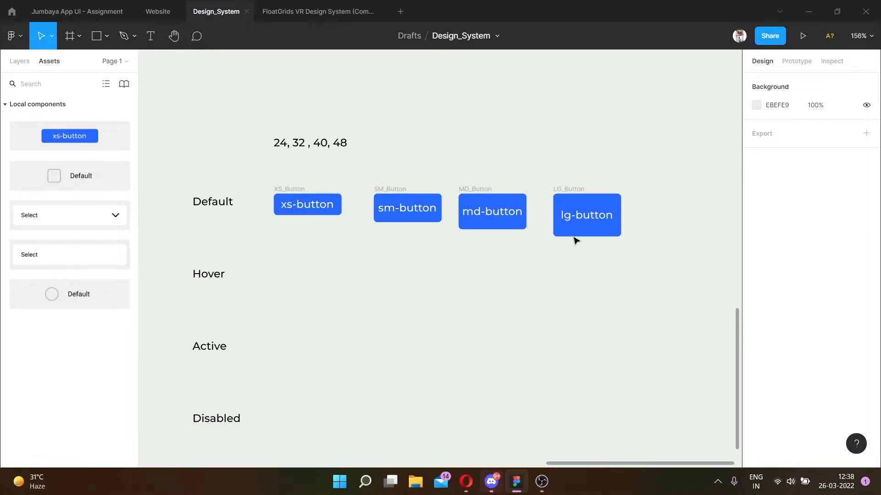
scroll(363, 202, "up", 3)
scroll(354, 203, "down", 4)
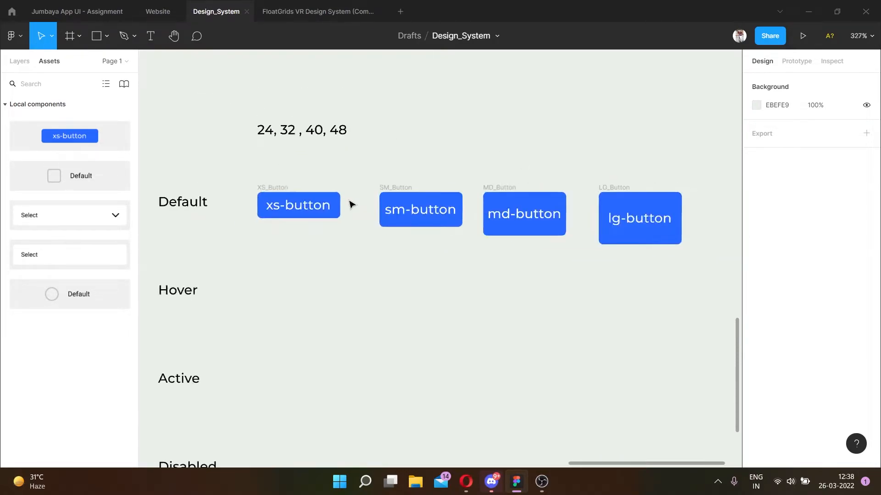
scroll(283, 197, "up", 3)
left_click(247, 187)
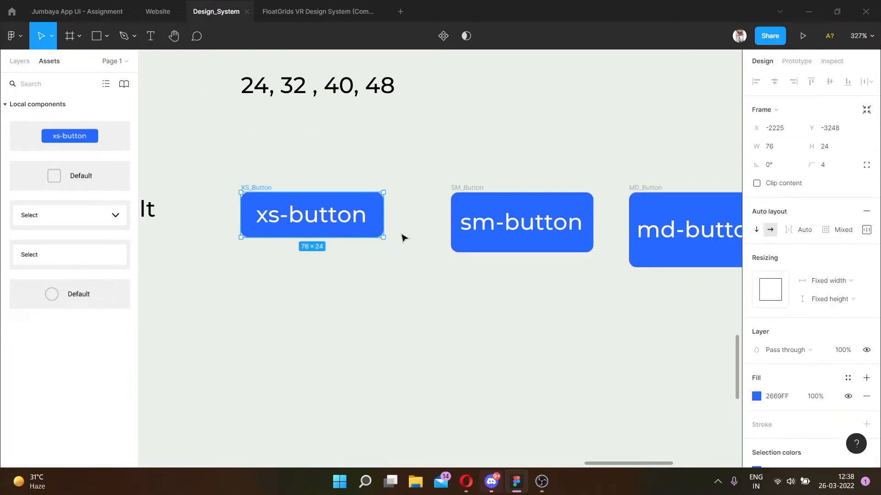
left_click_drag(386, 213, 389, 216)
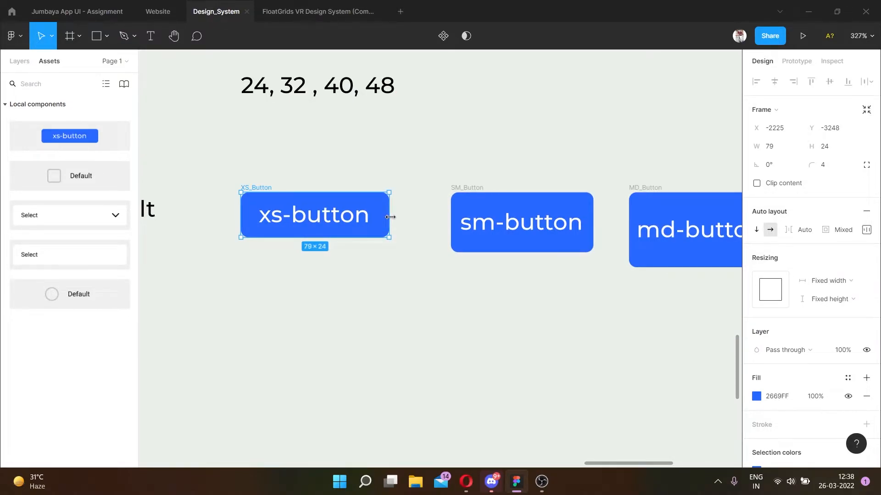
left_click(773, 152)
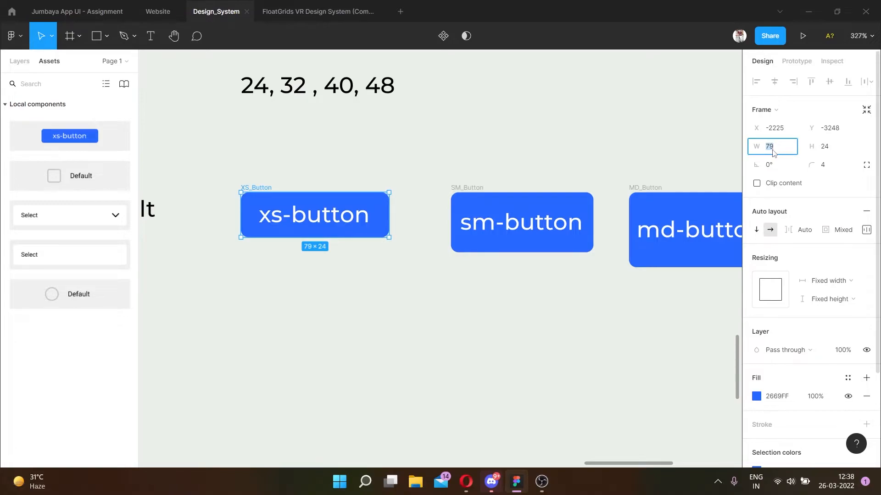
type("80")
key("Return")
Set the width of SM_Button in the Default row to 80
left_click(491, 186)
left_click(773, 152)
type("80")
left_click(600, 120)
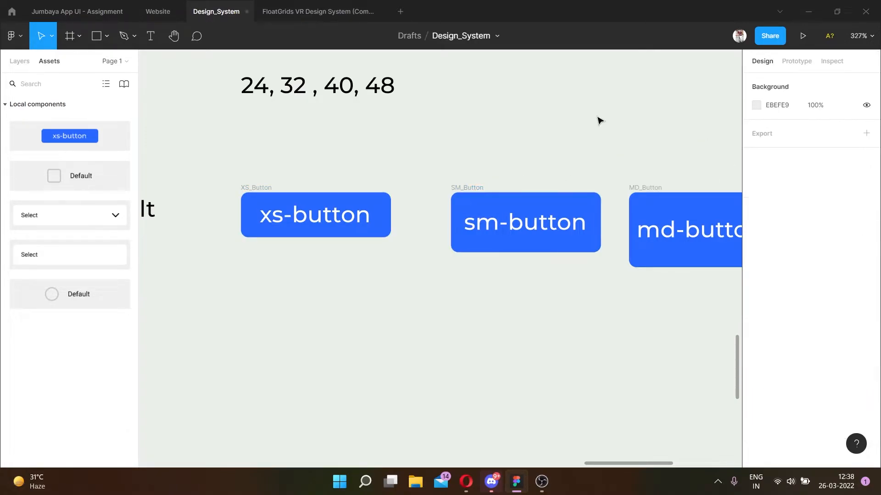
Set the widths of MD_Button and LG_Button in the Default row to 80
scroll(472, 183, "right", 4)
left_click(472, 186)
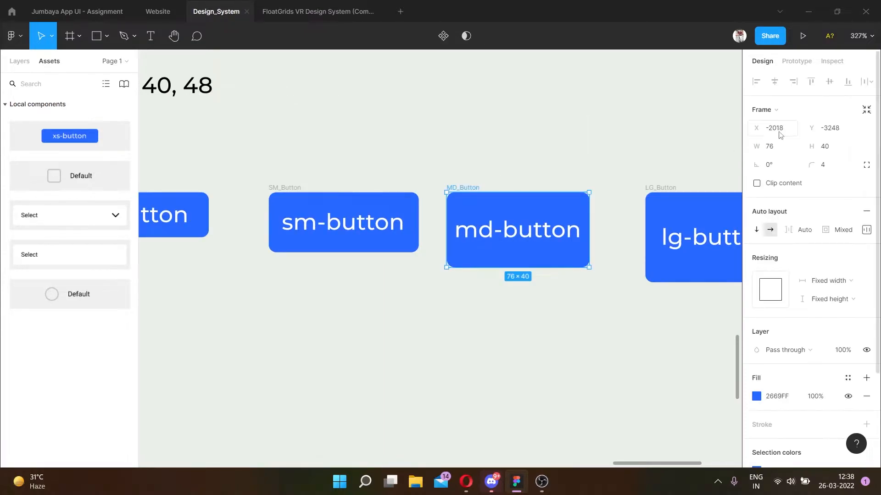
left_click(782, 149)
type("80")
key("Return")
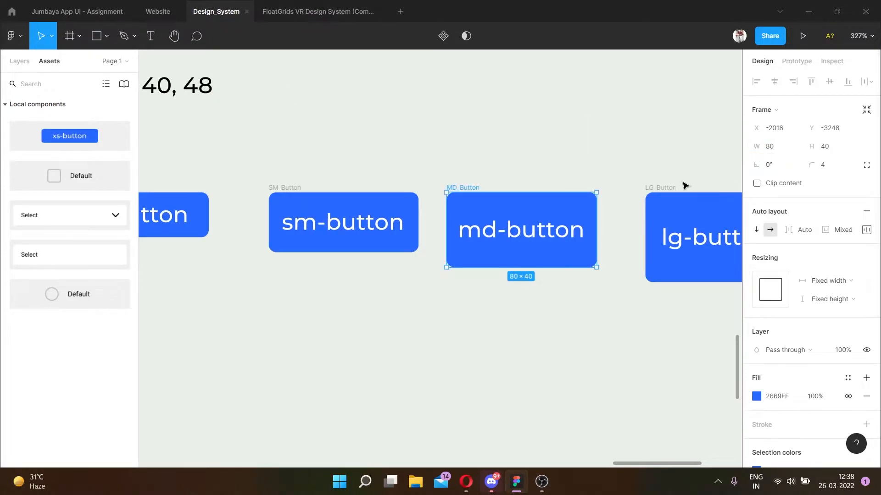
left_click(683, 187)
left_click(782, 152)
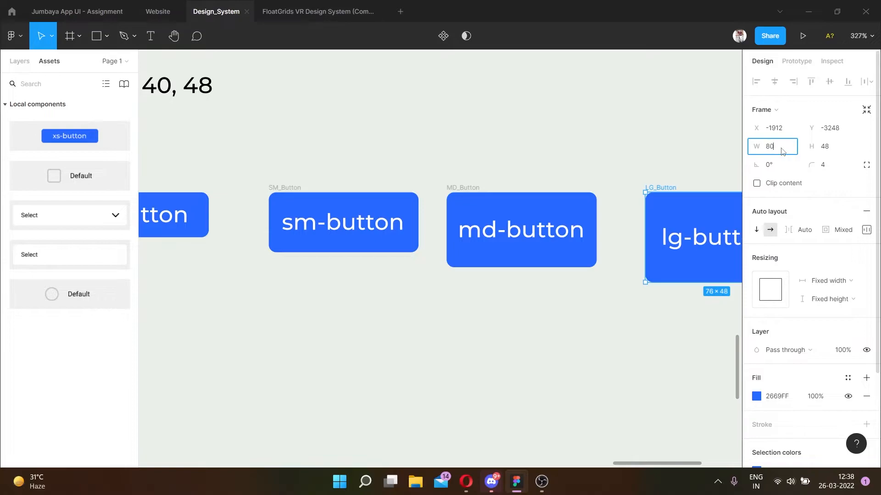
key("Return")
Respace the Default row by moving MD_Button to about X -1964, LG_Button to about X -1806 and SM_Button to about X -2094
scroll(570, 174, "down", 5)
scroll(572, 239, "up", 3)
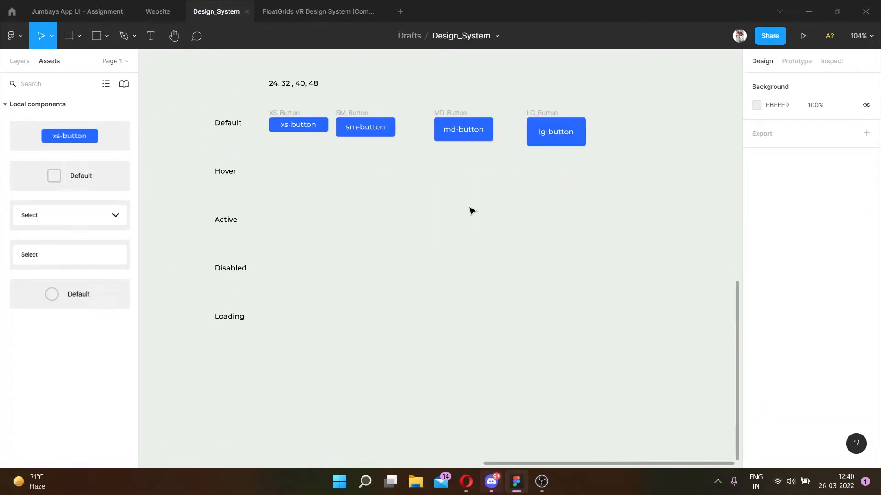
scroll(406, 115, "up", 5)
left_click(461, 123)
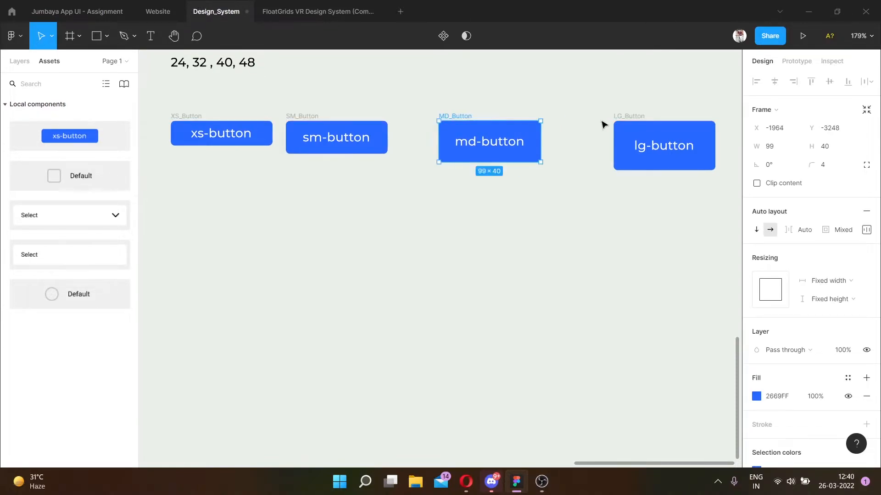
left_click_drag(623, 122, 612, 123)
scroll(614, 124, "right", 4)
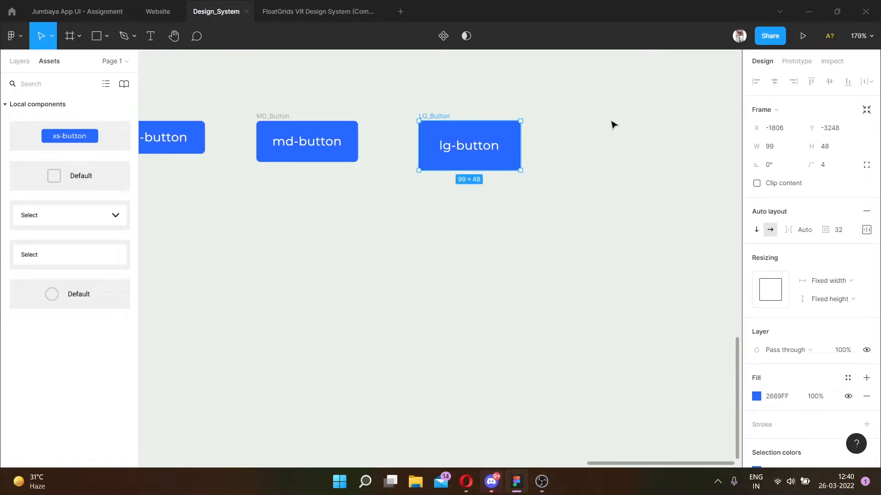
scroll(613, 123, "down", 4)
left_click_drag(487, 116, 500, 117)
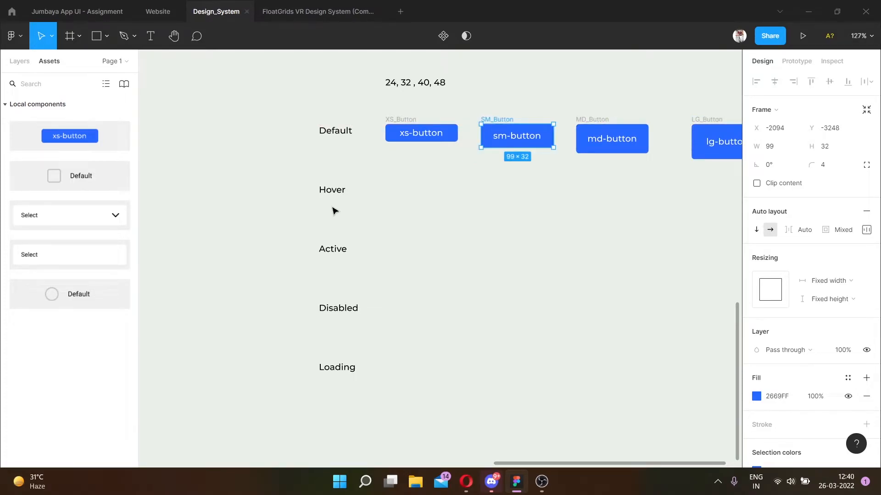
Duplicate the four Default buttons straight down into the Hover row at about Y -3167
left_click_drag(377, 104, 658, 205)
scroll(659, 205, "left", 2)
left_click_drag(425, 136, 432, 204)
left_click(432, 255)
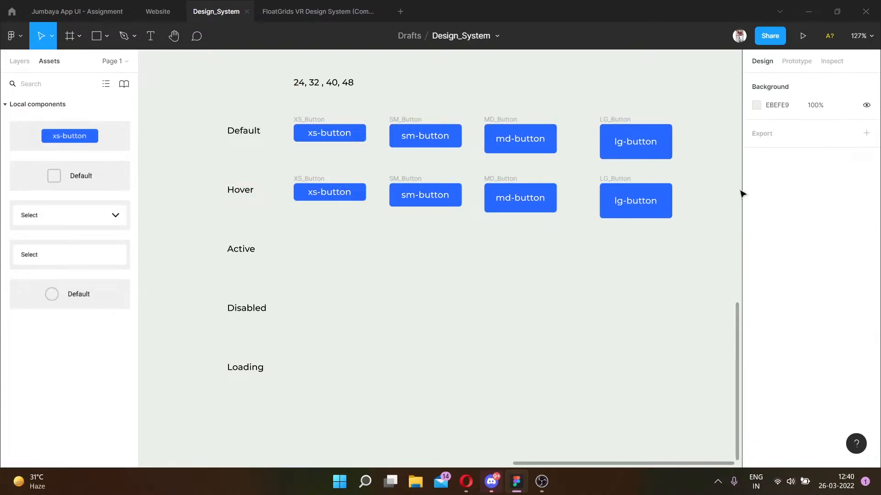
Fill the Hover row's XS_Button with 2260E9, sampled from the hover xs-button in the existing Buttons component set
scroll(350, 190, "up", 5)
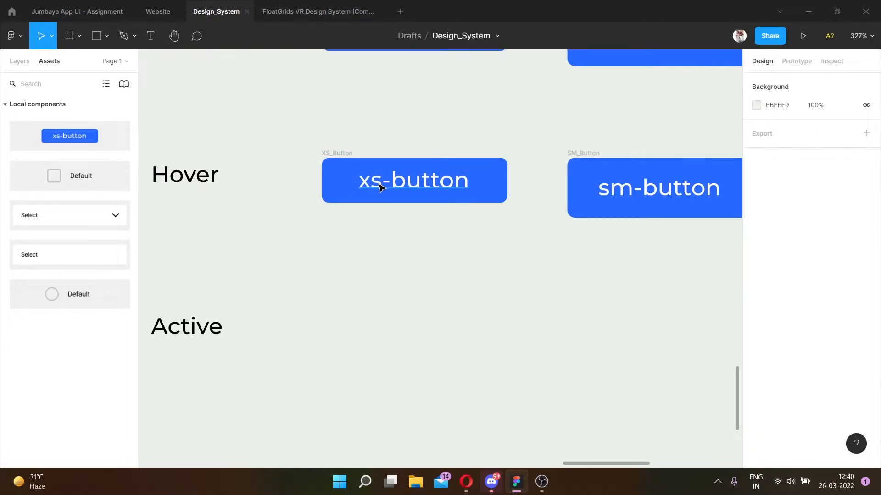
scroll(413, 165, "down", 2)
left_click(458, 179)
scroll(458, 179, "down", 5)
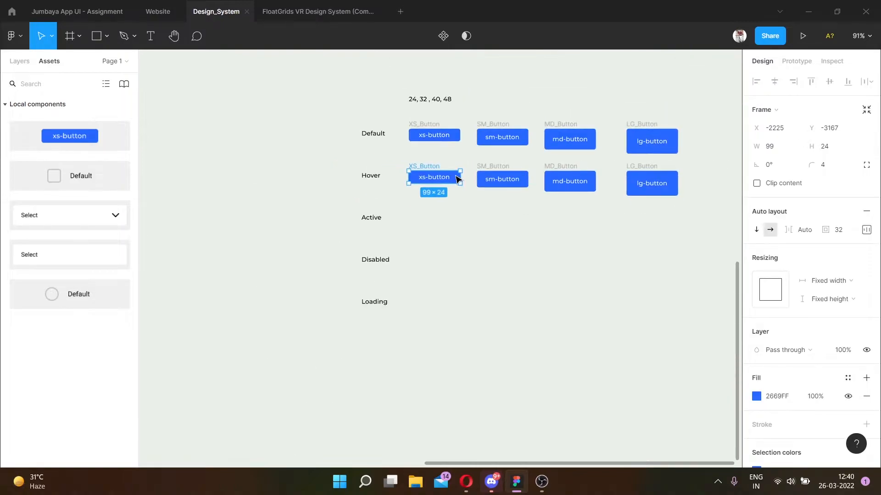
scroll(459, 179, "up", 5)
scroll(447, 147, "up", 1)
scroll(436, 115, "up", 1)
scroll(424, 151, "up", 4)
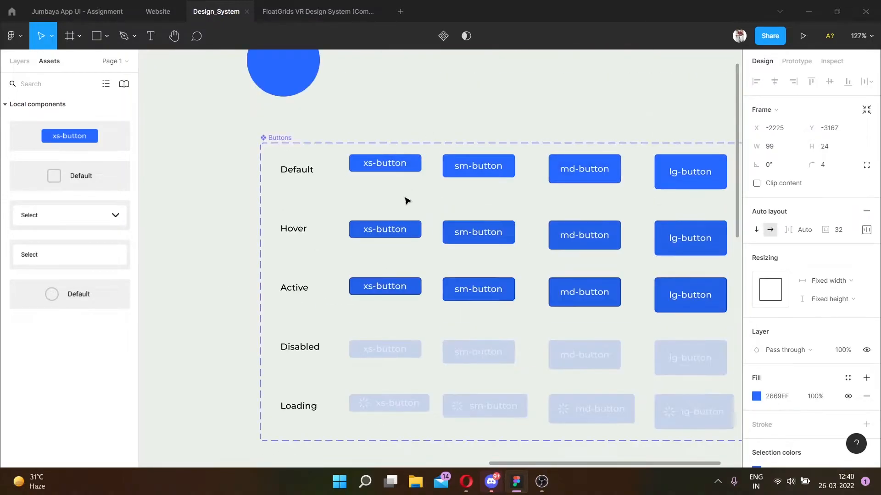
scroll(410, 252, "up", 5)
key("i")
left_click(481, 187)
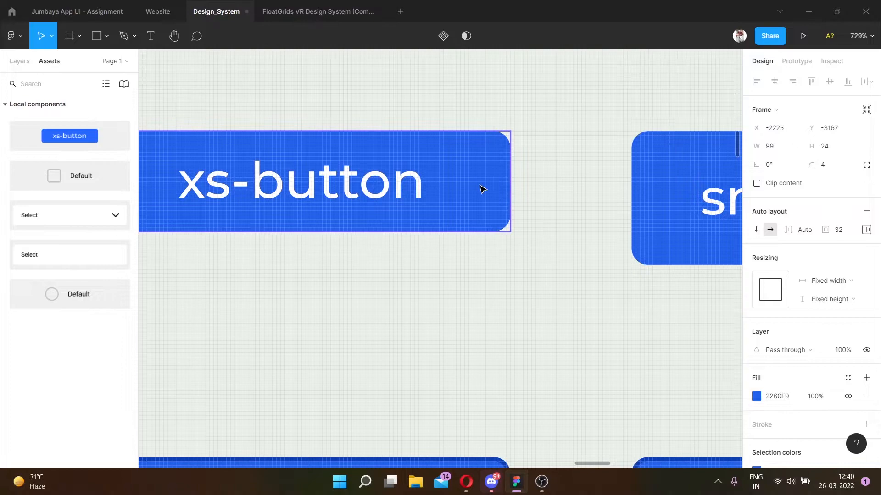
Fill SM_Button, MD_Button and LG_Button in the Hover row with 2260E9, sampled from the recolored xs-button
scroll(480, 187, "down", 5)
scroll(480, 187, "up", 4)
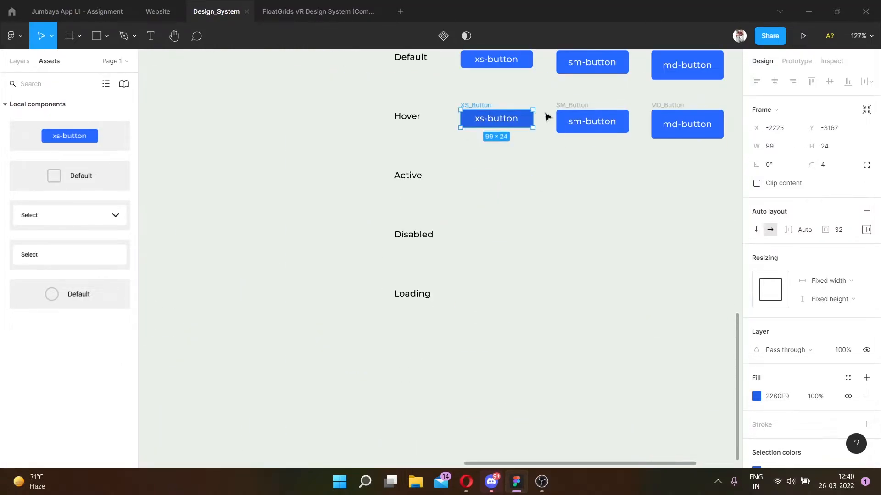
scroll(541, 114, "right", 6)
scroll(211, 140, "left", 1)
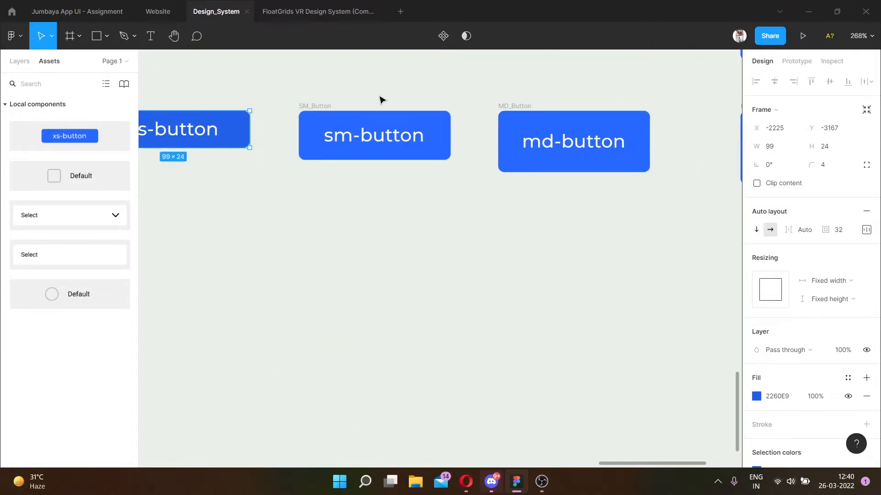
left_click(326, 114)
left_click(541, 112, "shift")
scroll(509, 117, "right", 5)
left_click(508, 111, "shift")
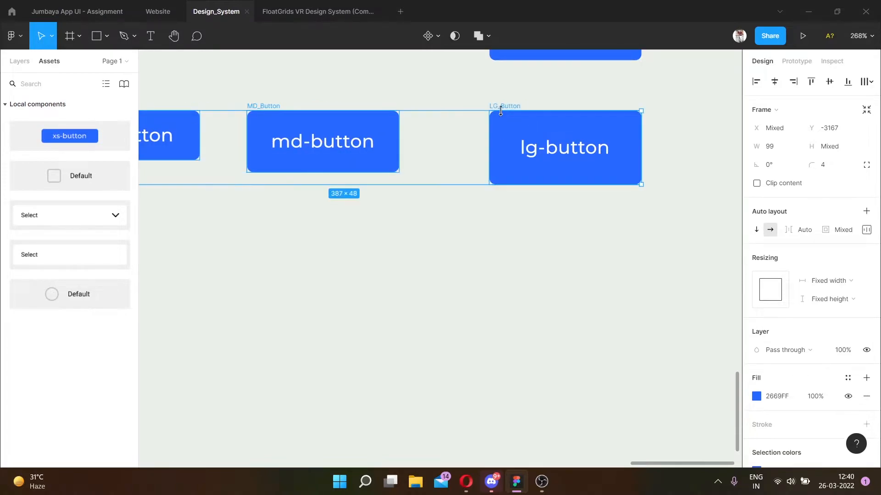
scroll(502, 110, "left", 9)
scroll(501, 131, "left", 2)
scroll(520, 134, "up", 5)
key("i")
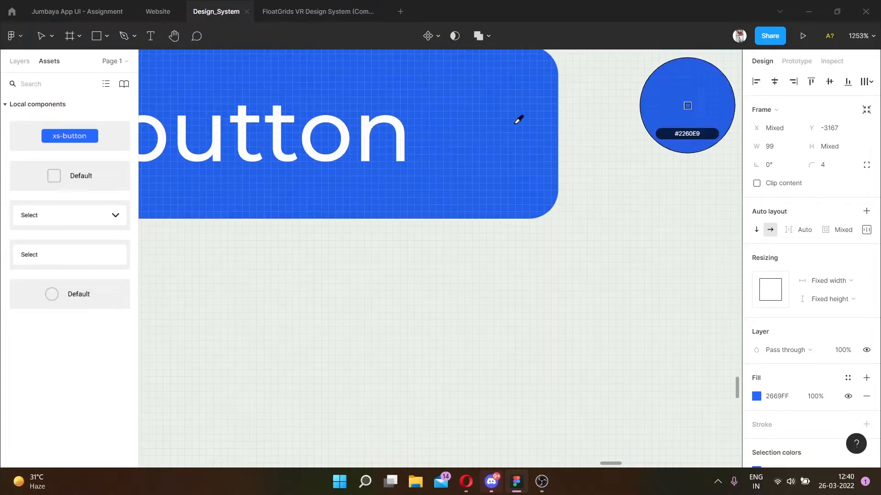
left_click(509, 114)
scroll(509, 113, "down", 8)
left_click(509, 161)
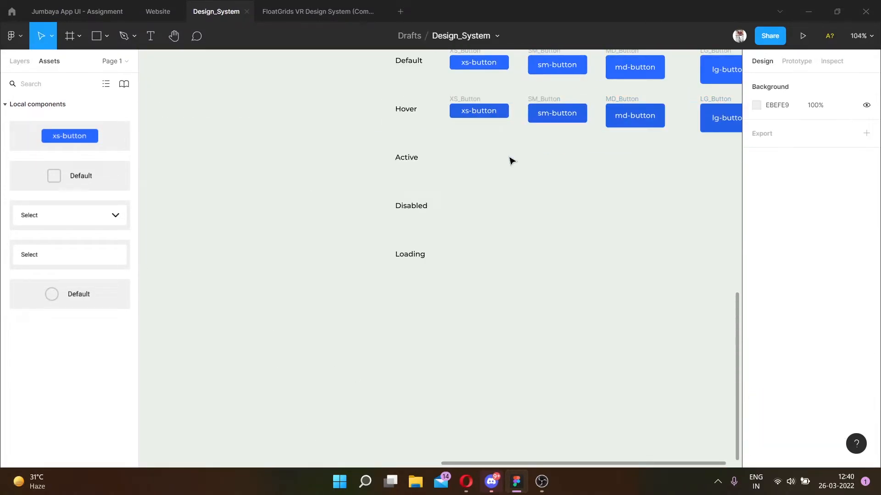
Duplicate the four Hover buttons straight down into the Active row at about Y -3086
left_click_drag(659, 150, 326, 91)
left_click_drag(408, 121, 409, 169)
scroll(367, 150, "up", 5)
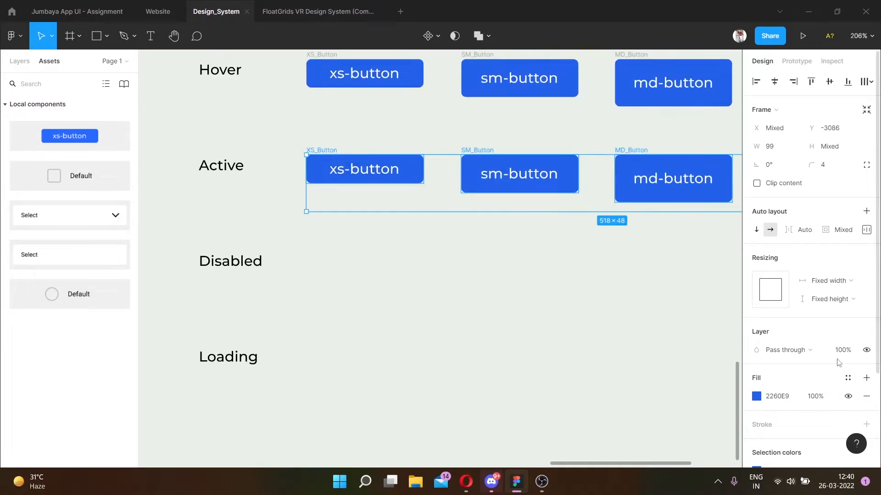
Add a 1 px inside stroke in dark blue 1943A1 to the four Active buttons
scroll(782, 312, "down", 3)
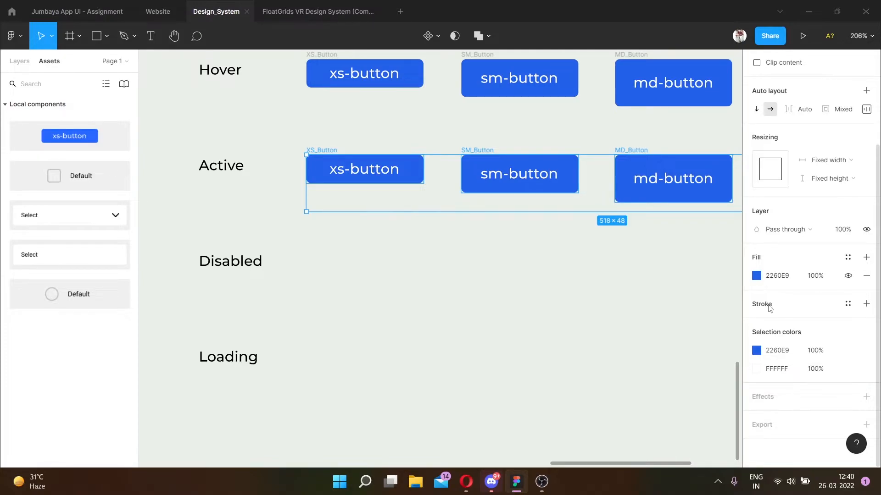
left_click(770, 305)
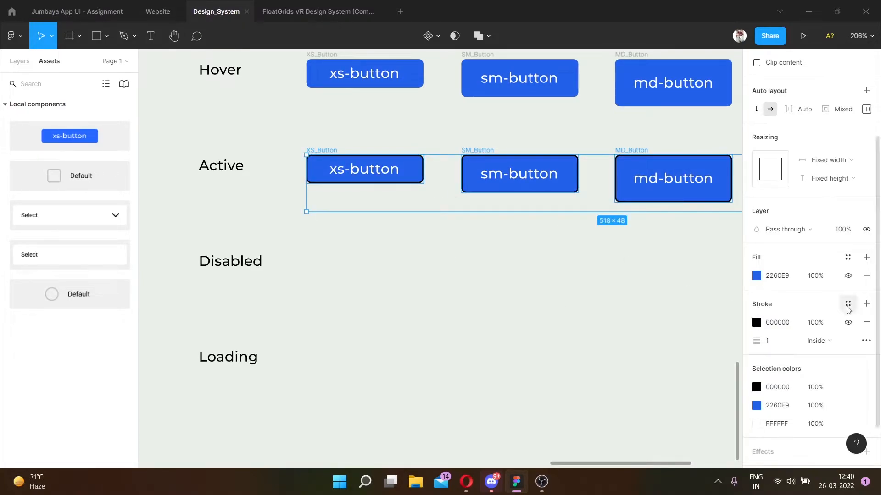
left_click(756, 322)
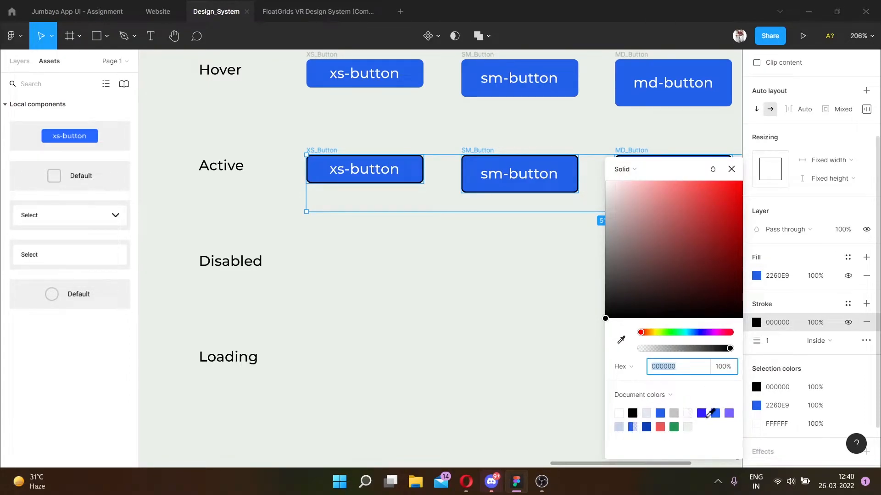
left_click(661, 412)
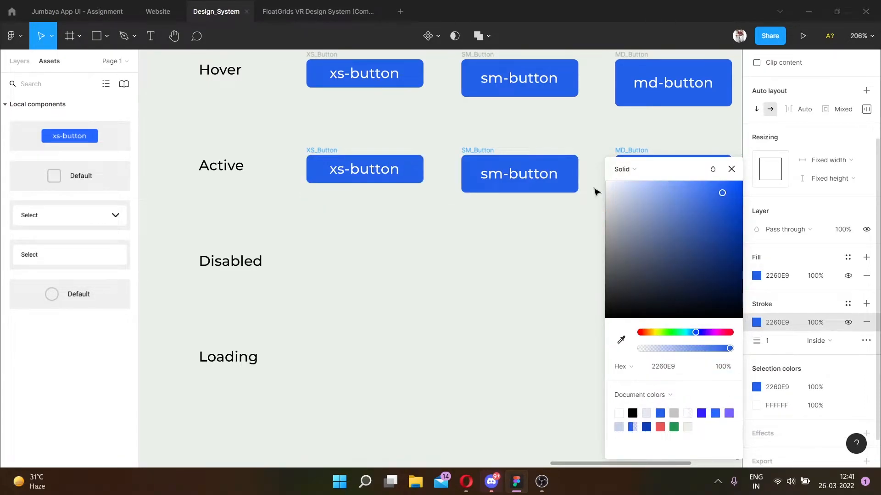
scroll(533, 186, "up", 5)
left_click_drag(723, 193, 722, 235)
left_click(477, 288)
Duplicate the four Active buttons straight down into the Disabled row at about Y -3005
scroll(479, 288, "down", 5)
scroll(477, 288, "down", 1)
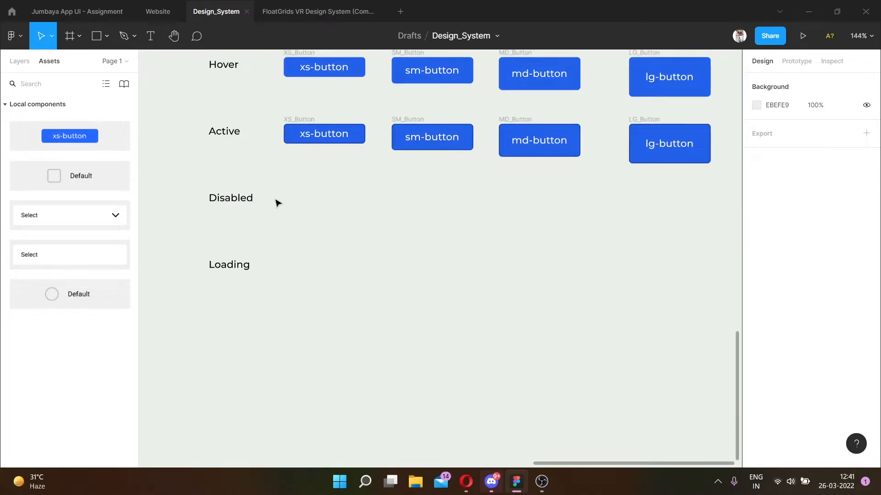
scroll(277, 203, "up", 2)
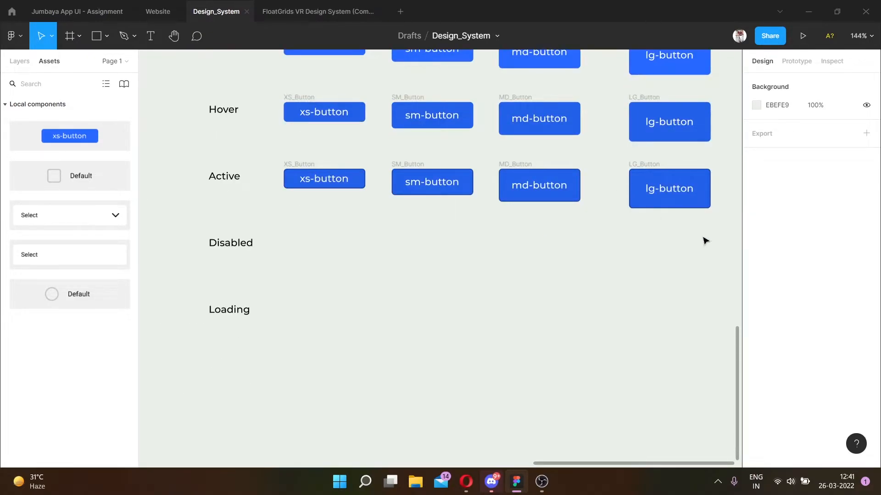
left_click_drag(722, 215, 255, 158)
left_click_drag(436, 204, 434, 253)
left_click(385, 296)
Remove the stroke from all four buttons in the Disabled row
scroll(354, 243, "up", 4)
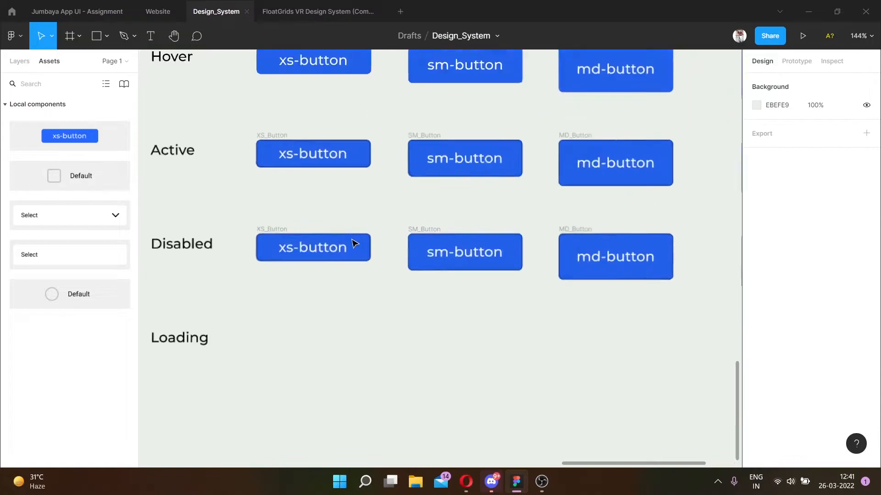
left_click(360, 262)
scroll(361, 262, "down", 5)
left_click(579, 288)
mouse_move(690, 311)
left_mouse_down()
mouse_move(359, 225)
mouse_move(280, 229)
left_mouse_up()
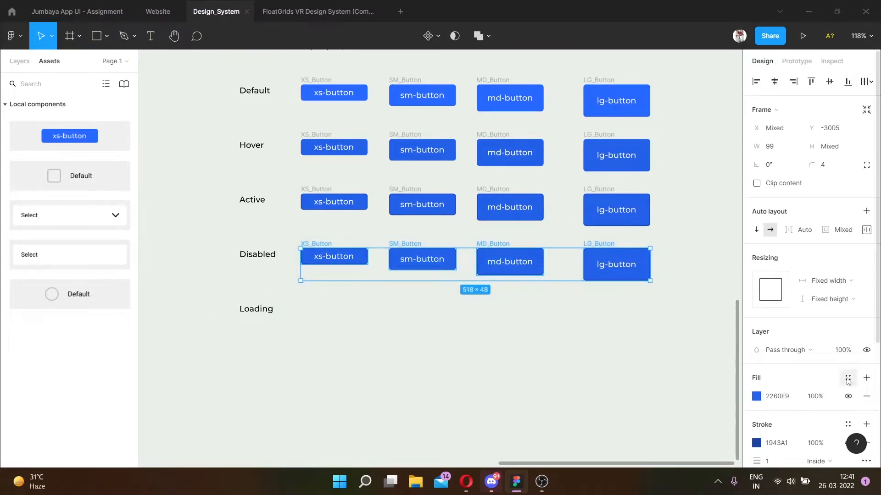
scroll(848, 379, "down", 3)
left_click(866, 259)
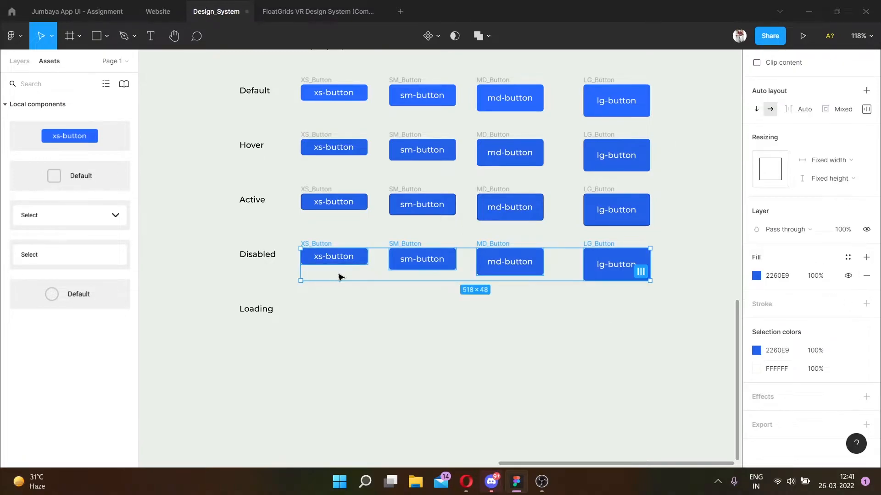
Change the fill of the four Disabled buttons to pale blue A2BAEF
scroll(320, 246, "up", 5)
scroll(302, 285, "right", 1)
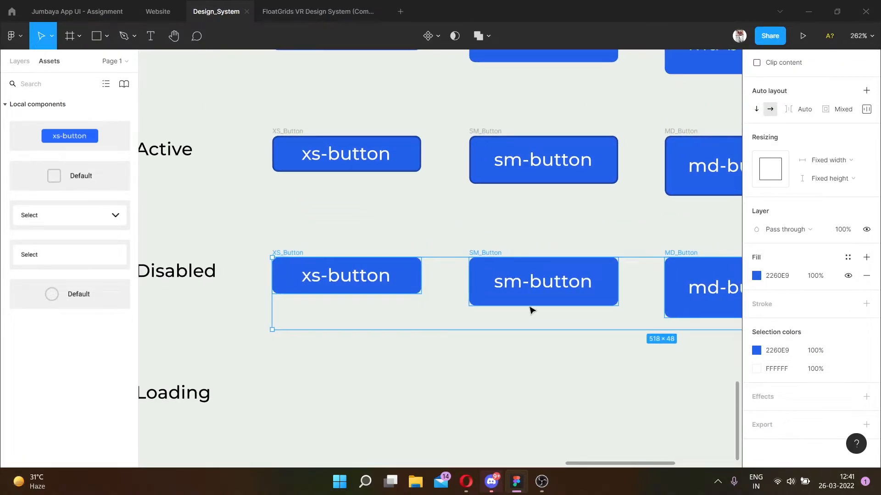
left_click(757, 277)
left_click_drag(722, 195, 653, 189)
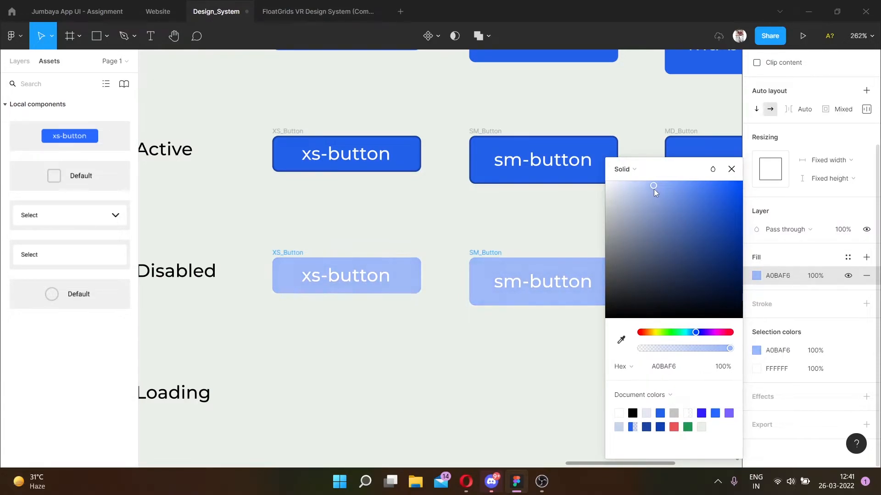
left_click_drag(646, 196, 650, 192)
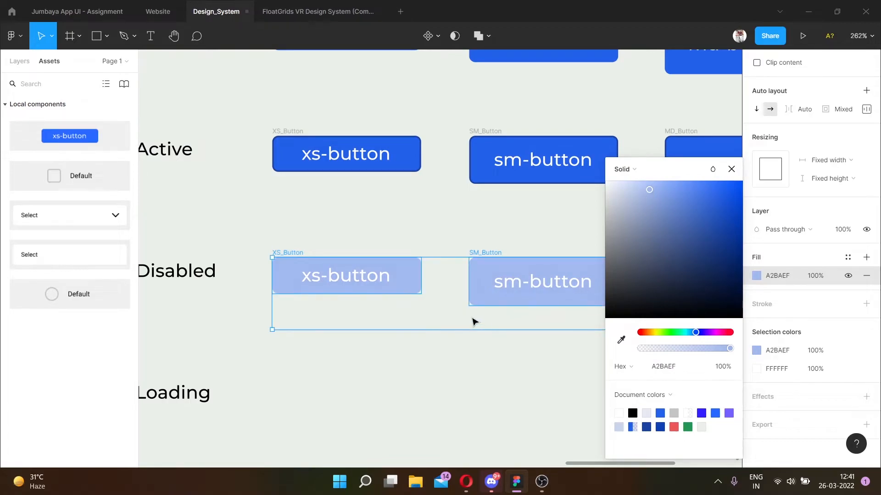
scroll(474, 323, "down", 5)
left_click(473, 347)
scroll(474, 349, "right", 1)
scroll(538, 372, "left", 5)
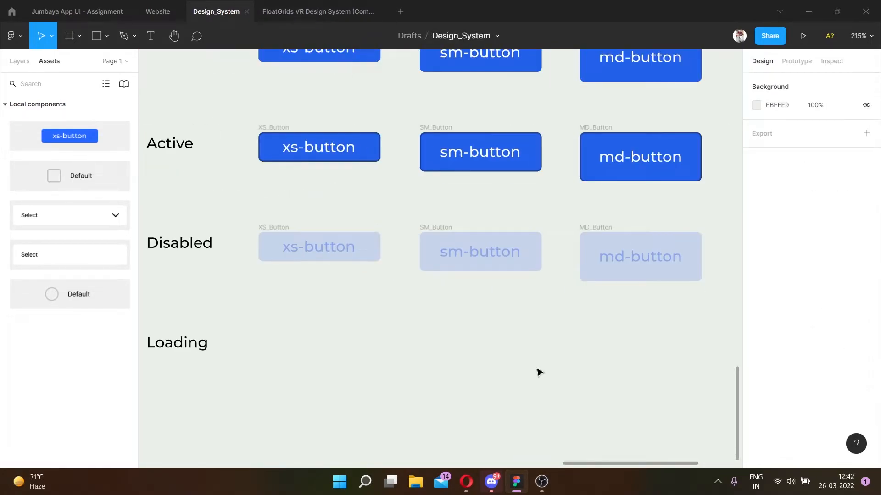
scroll(537, 371, "down", 3)
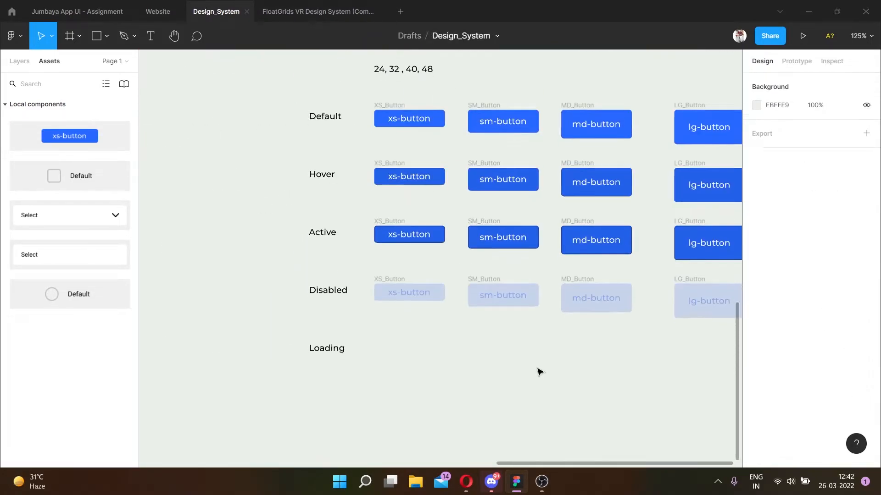
scroll(537, 372, "down", 3)
scroll(547, 312, "right", 2)
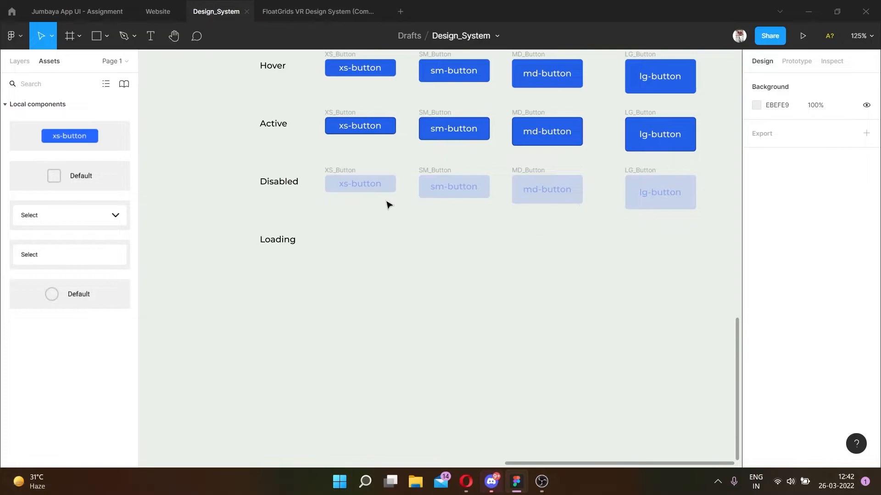
scroll(593, 210, "up", 1)
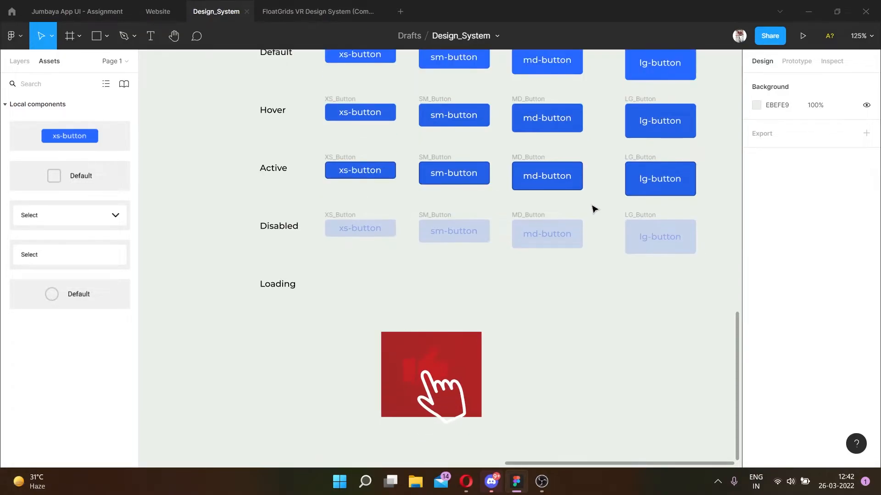
scroll(328, 287, "up", 3)
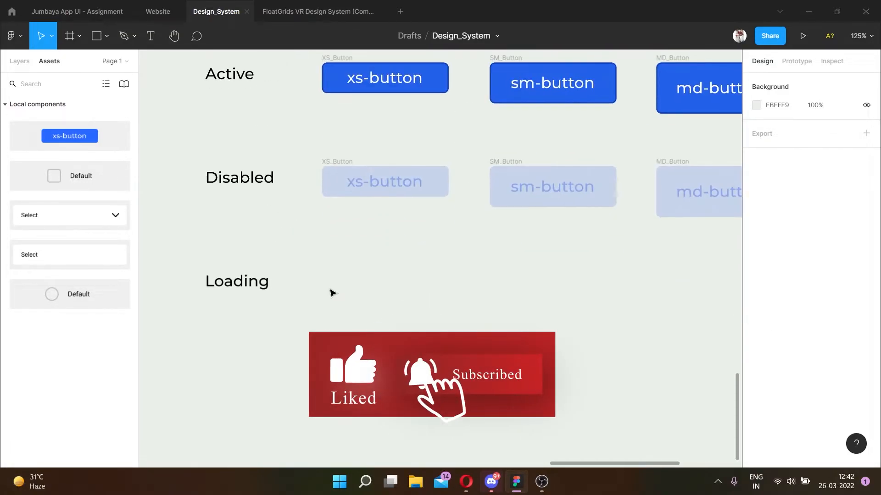
key("s")
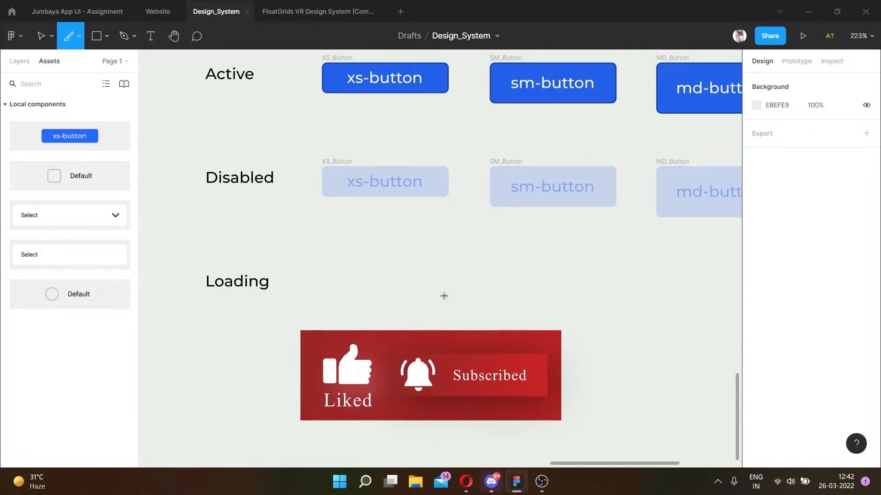
left_click(507, 338)
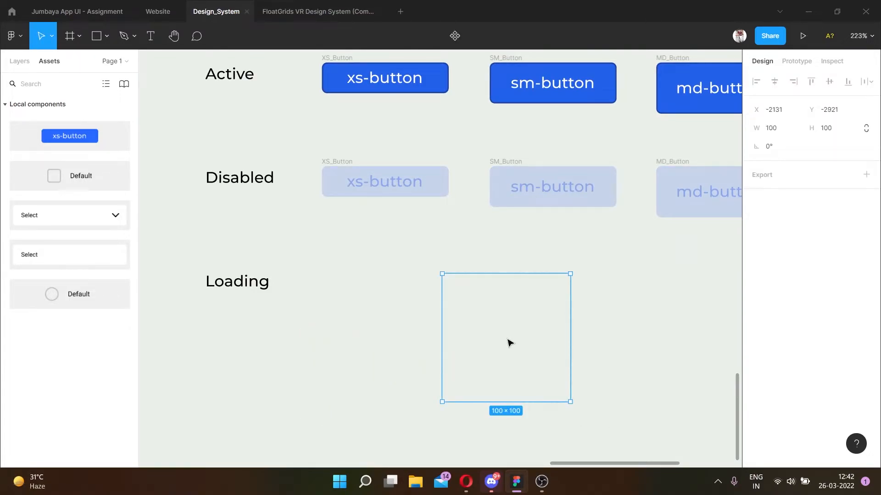
left_click(594, 341)
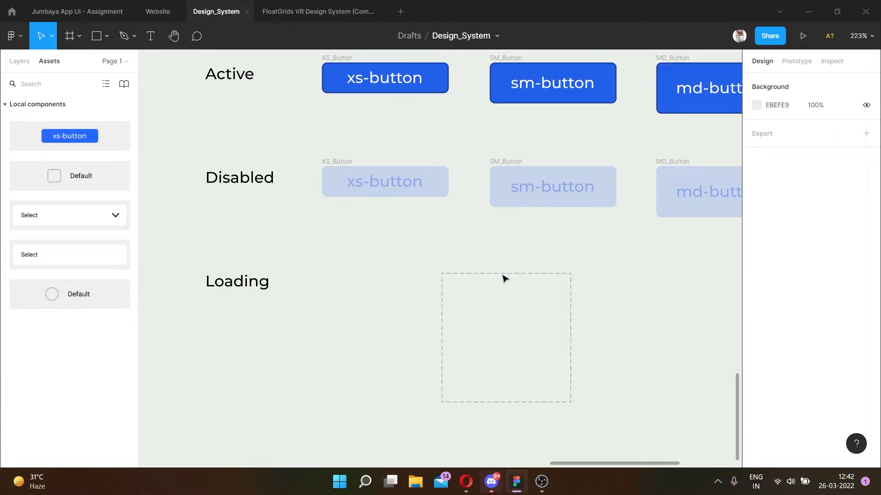
left_click_drag(403, 246, 662, 387)
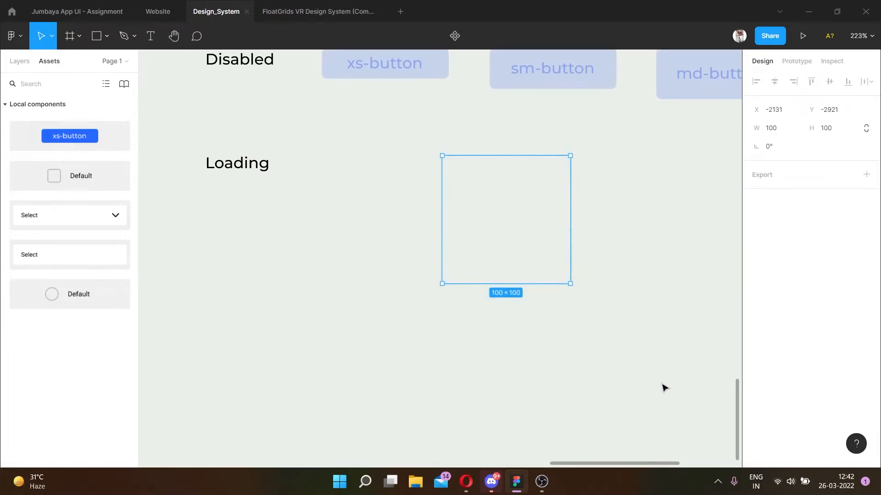
key("Delete")
Add the text label "xs-button" below and to the right of the Loading heading, at about X -2118, Y -2892
scroll(427, 278, "up", 3)
key("t")
left_click(459, 306)
type("xs-button")
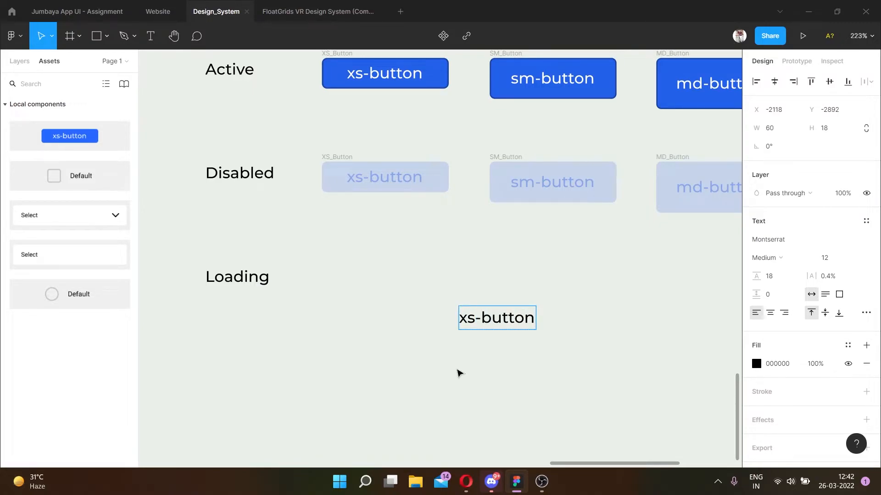
scroll(440, 358, "down", 5)
key("Escape")
key("Escape")
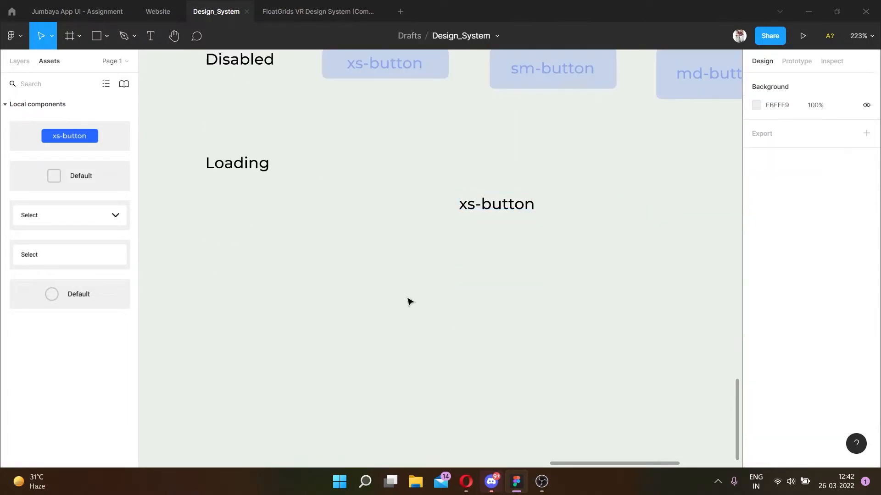
Draw a rectangle below the xs-button label, size it 99 by 24 with corner radius 4, and centre the label on it
key("r")
mouse_move(385, 246)
left_mouse_down()
mouse_move(633, 320)
mouse_move(535, 297)
left_mouse_up()
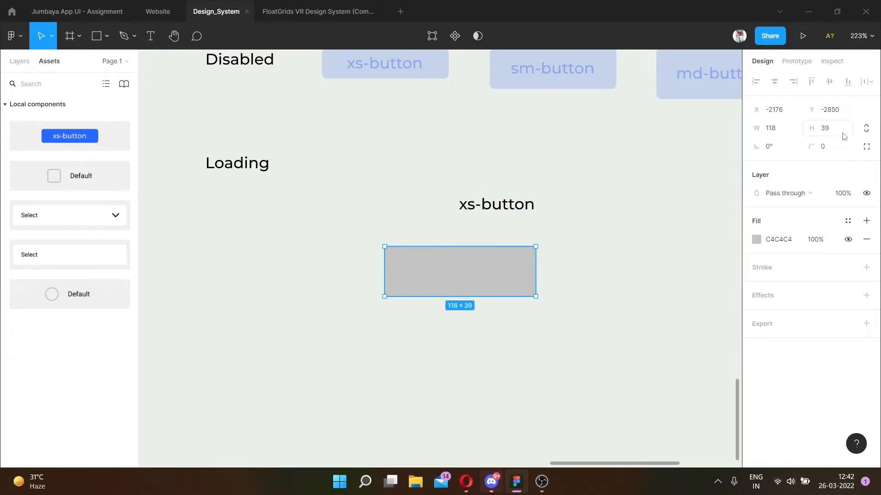
left_click(836, 131)
type("24")
key("Return")
left_click(775, 135)
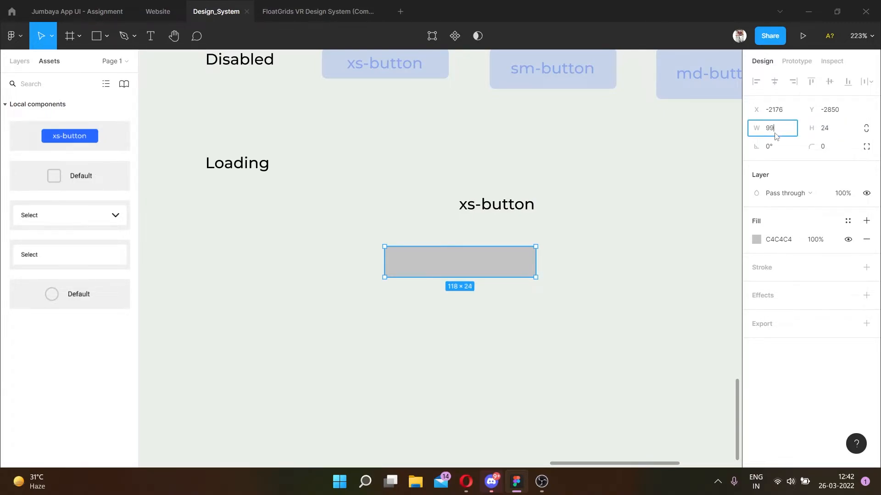
key("Return")
left_click(850, 152)
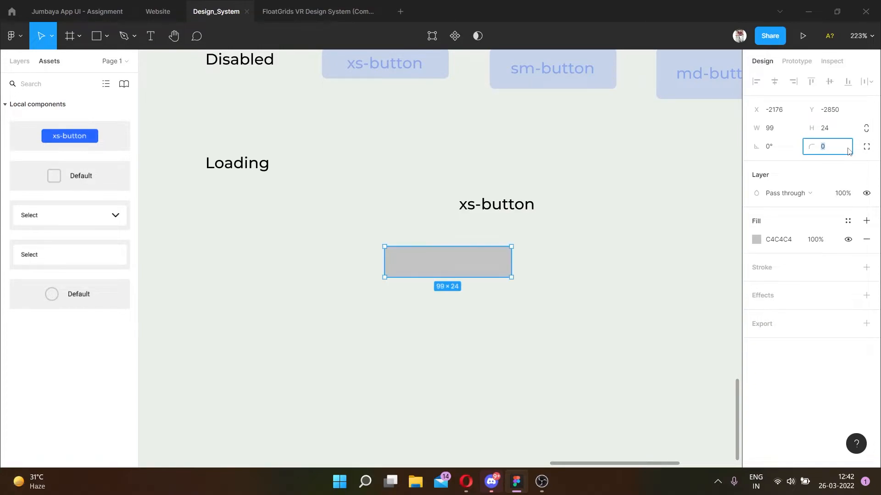
key("Return")
left_click_drag(500, 202, 448, 260)
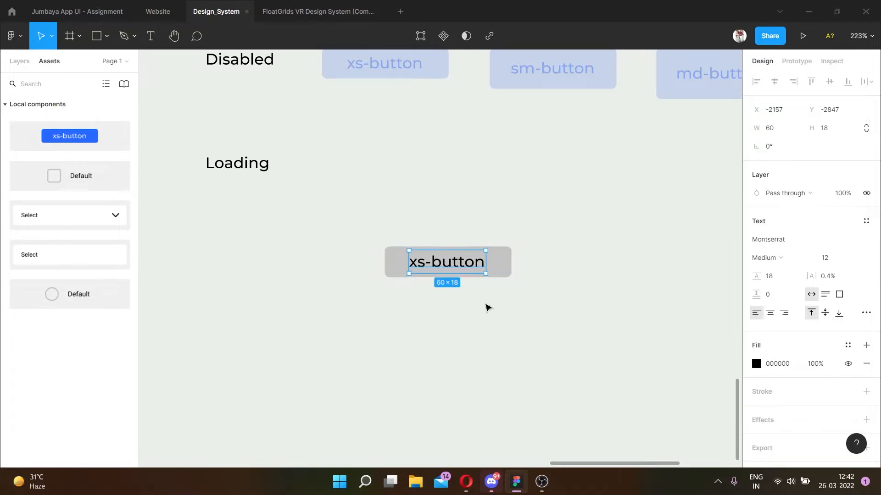
left_click(488, 307)
Wrap the label and rectangle in a centre-aligned auto layout frame and place it in the Loading row at about X -2224, Y -2923
left_click_drag(531, 283, 417, 233)
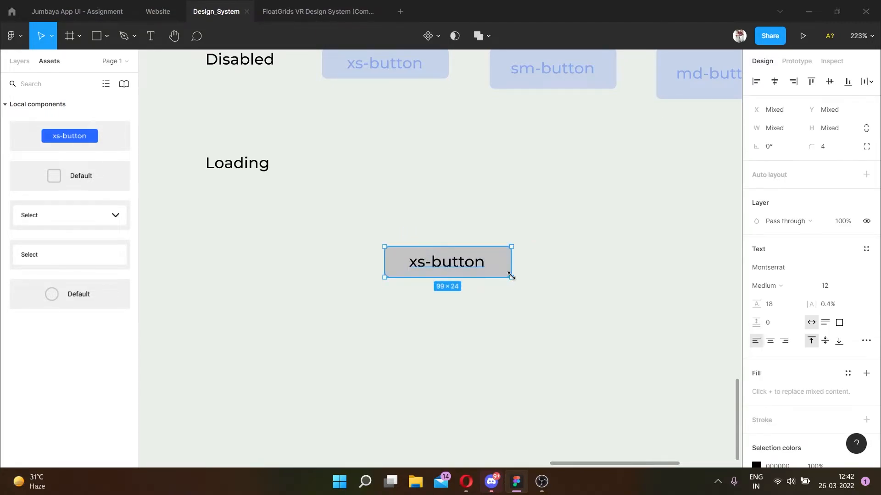
key("shift+a")
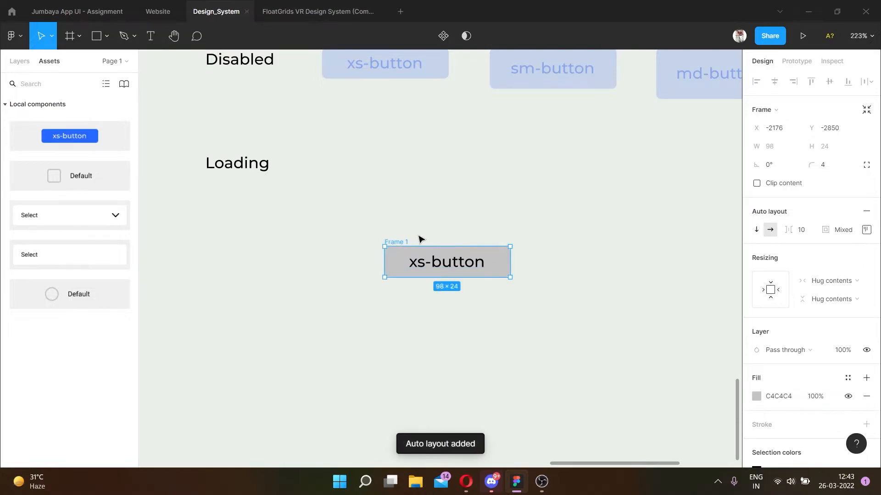
left_click(866, 229)
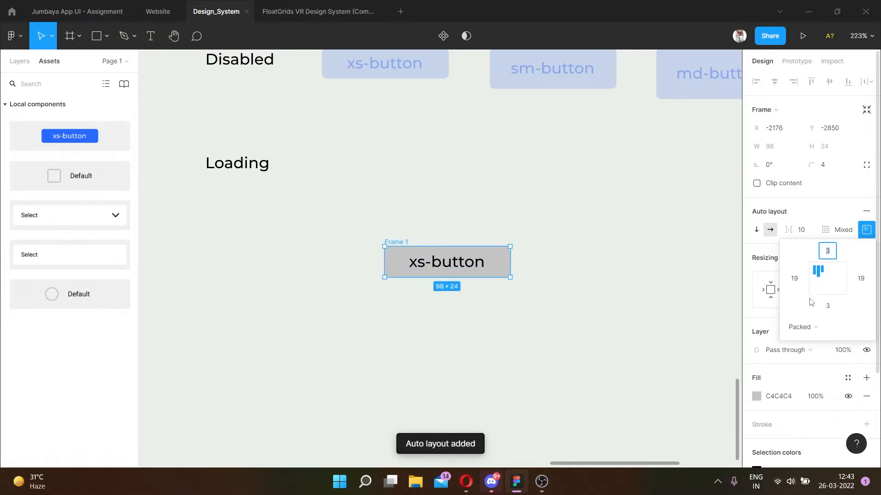
left_click(540, 316)
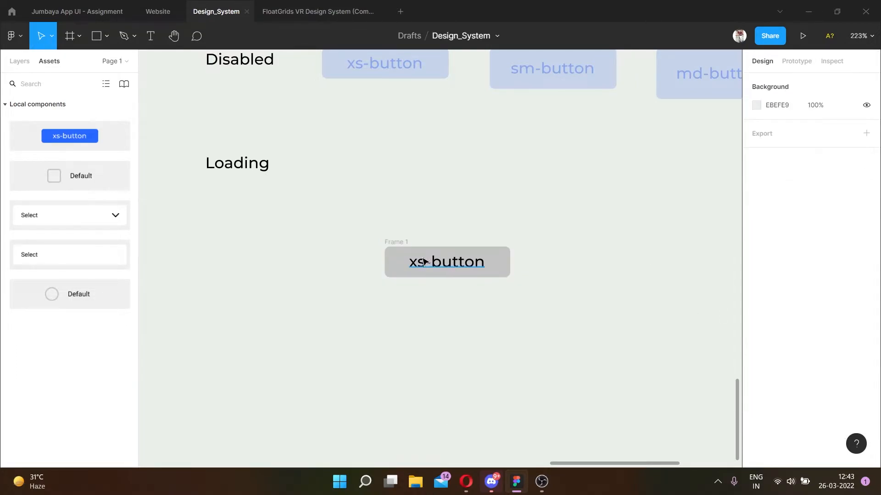
left_click_drag(404, 250, 343, 157)
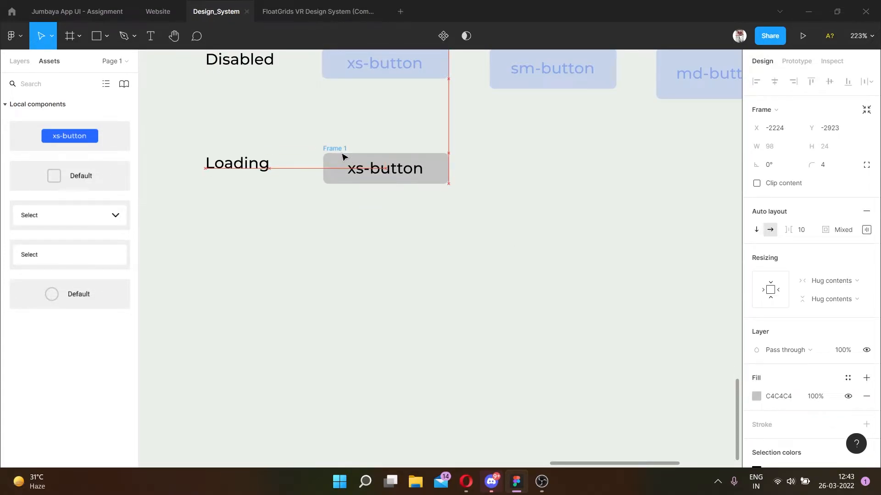
left_click(310, 234)
Open the Feather Icons plugin
right_click(309, 230)
mouse_move(403, 316)
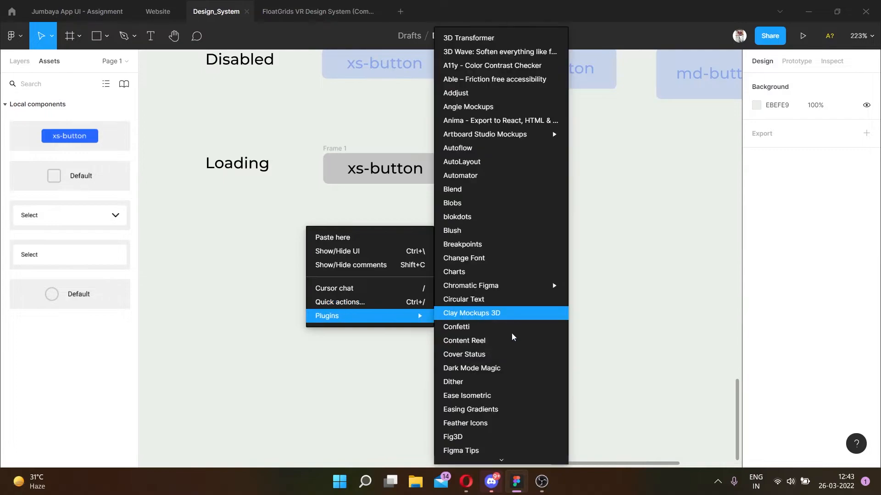
scroll(501, 389, "down", 5)
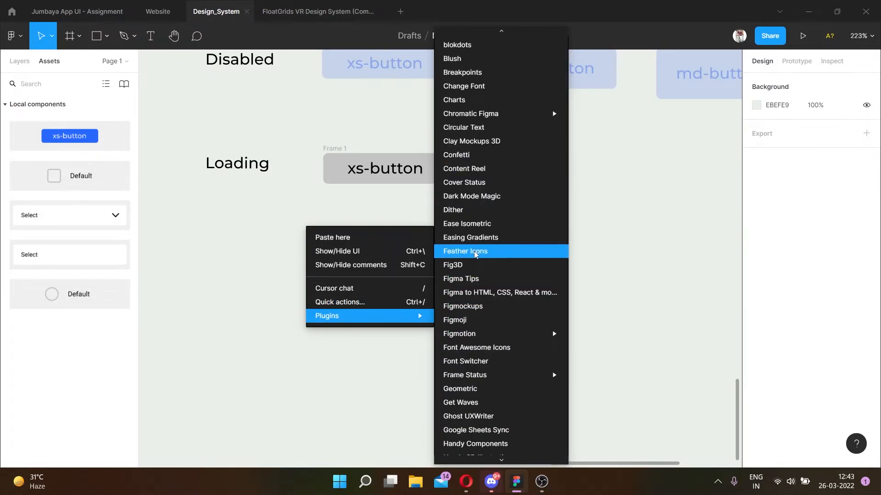
left_click(483, 250)
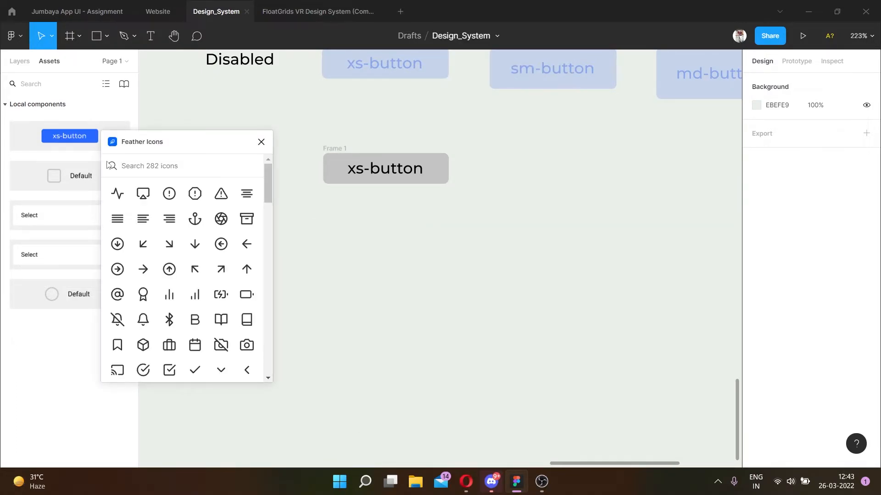
Search the icon library for "load" and insert the loader icon on the canvas at about X -2126, Y -2829
type("load")
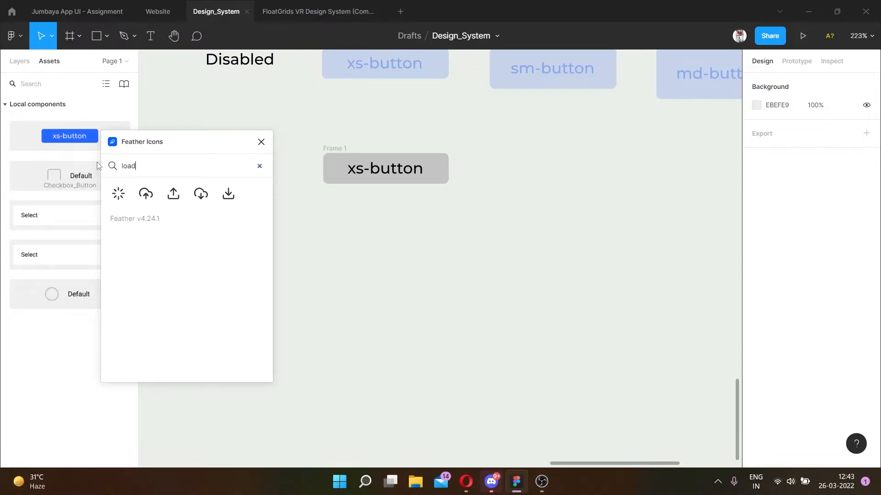
left_click(118, 193)
left_click(261, 142)
scroll(431, 298, "up", 3)
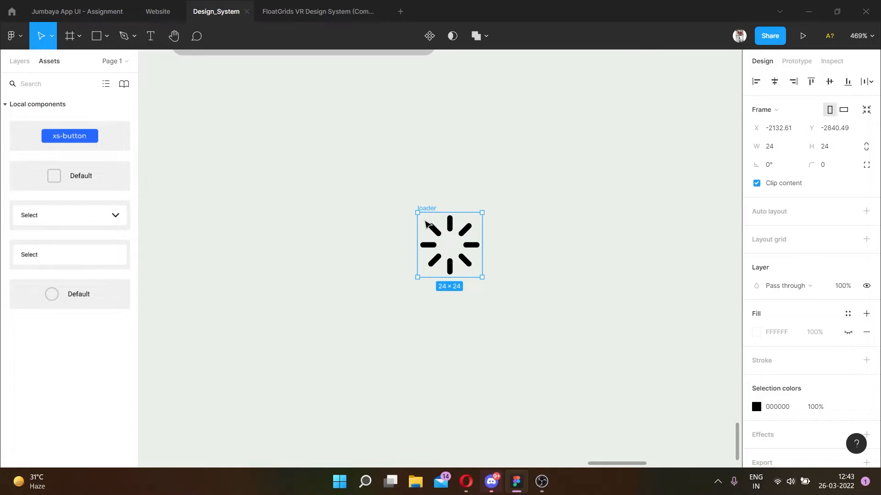
left_click_drag(426, 223, 441, 260)
key("ctrl+z")
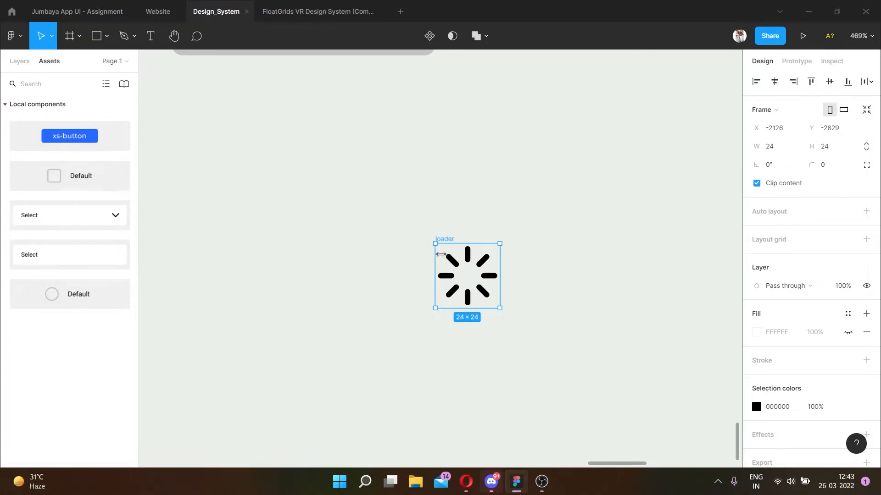
Move the loader strokes out of their frame, group them as Loader_Icon, and delete the empty loader frame
left_click_drag(440, 250, 497, 306)
left_click_drag(474, 273, 242, 165)
key("ctrl+g")
key("ctrl+r")
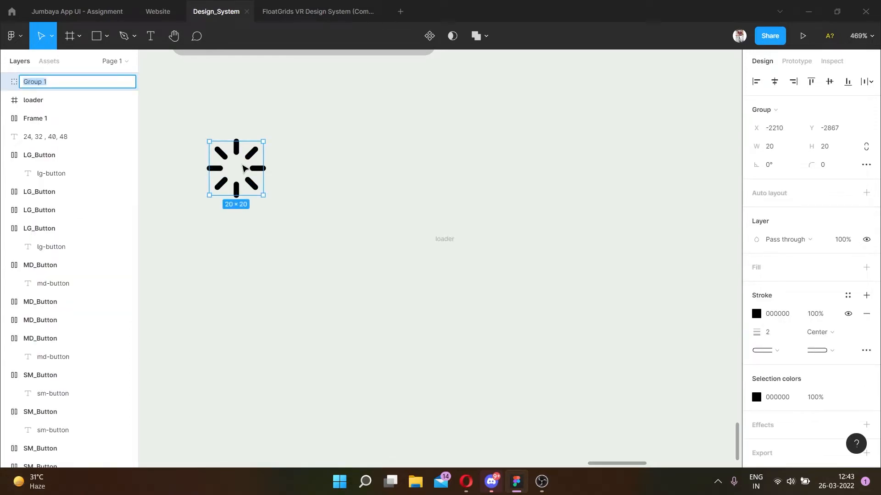
type("Loader_Icon")
key("Return")
scroll(367, 211, "up", 1)
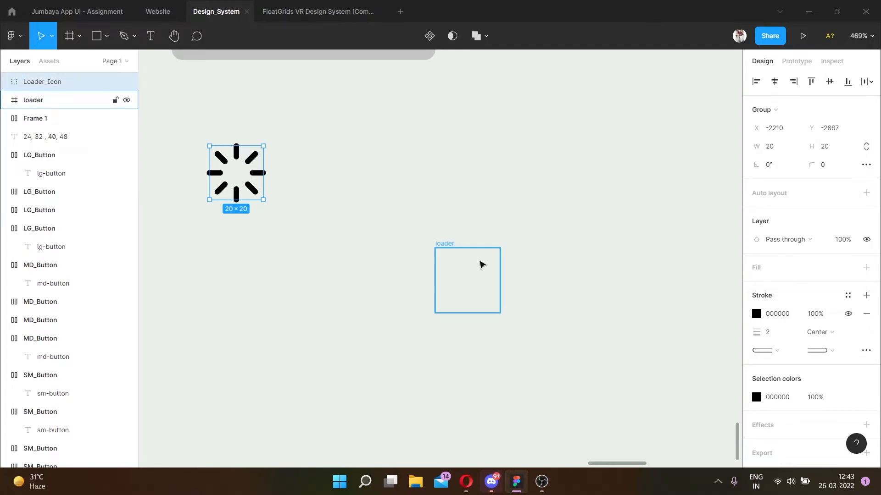
left_click(457, 254)
key("Delete")
Scale Loader_Icon to 12 by 12 with a 1.4 stroke and place it before the label inside the Loading row's xs-button frame
left_click_drag(256, 183, 218, 271)
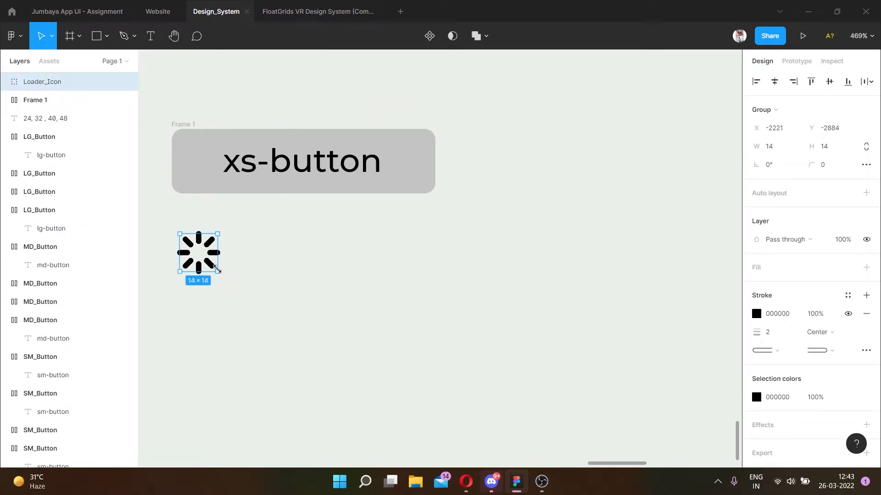
left_click(773, 338)
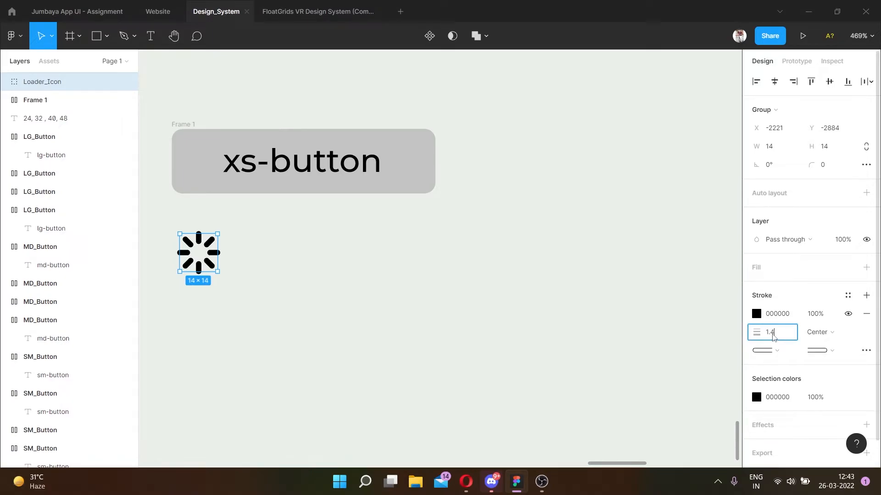
key("Return")
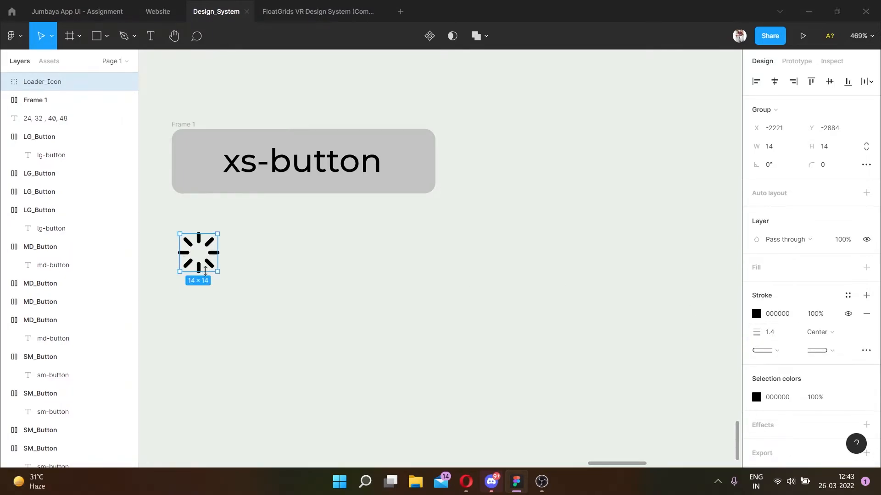
mouse_move(212, 269)
left_mouse_down()
mouse_move(202, 231)
mouse_move(209, 175)
mouse_move(219, 171)
left_mouse_up()
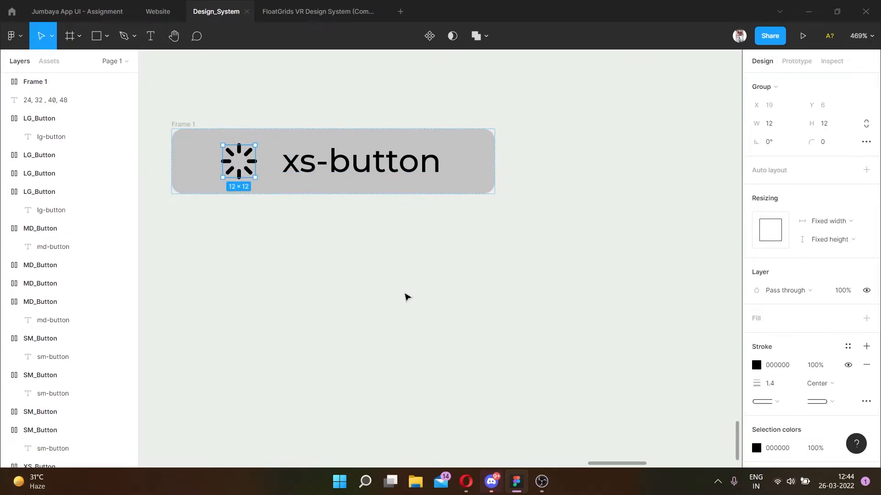
Set the auto layout spacing between the icon and label in the loading button to 8
left_click(197, 124)
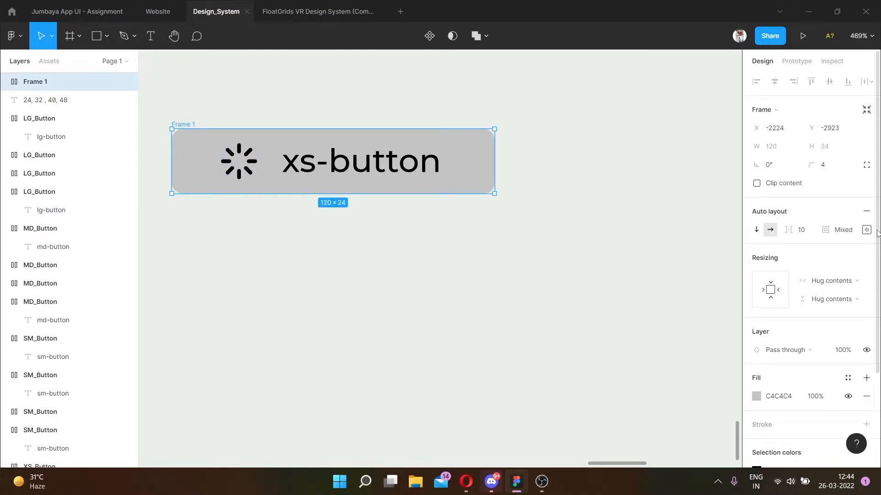
left_click(802, 230)
type("5")
key("Return")
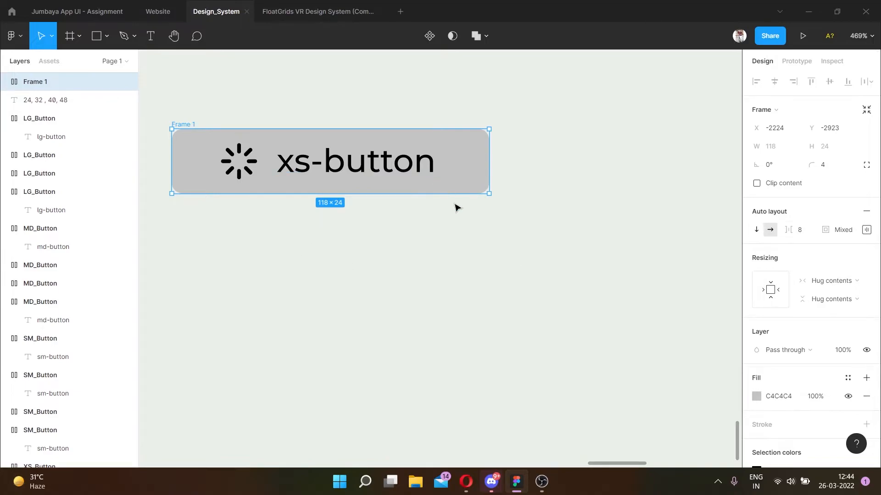
left_click(453, 218)
Duplicate the loading button into the SM column at X -2094, Y -2923 and set its height to 32
scroll(387, 185, "down", 5)
scroll(386, 184, "right", 3)
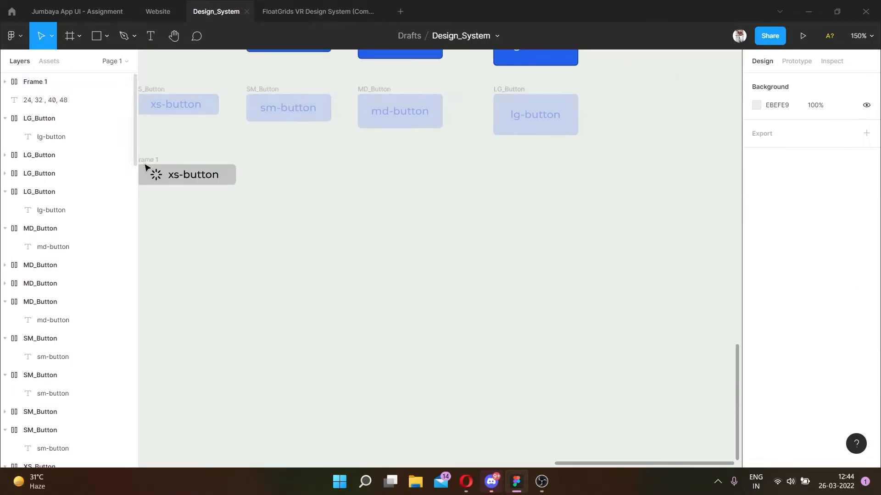
scroll(196, 191, "left", 2)
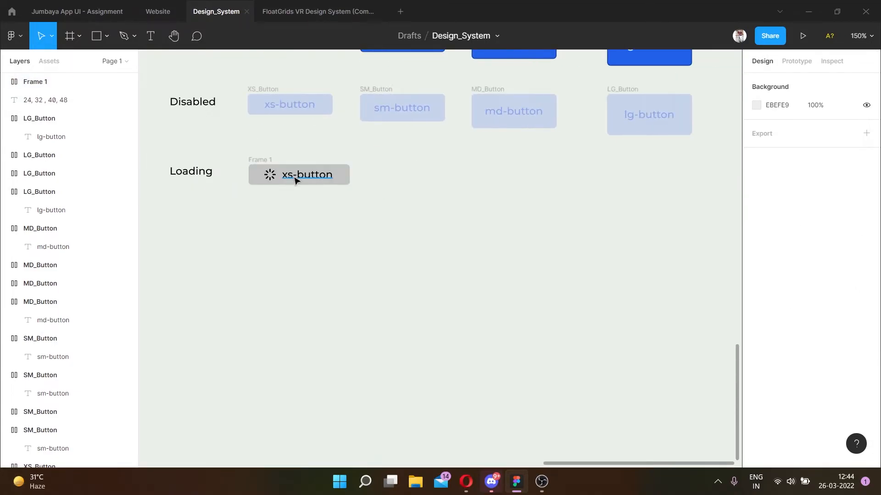
left_click(273, 164)
scroll(278, 175, "up", 2)
left_click_drag(278, 174, 438, 200)
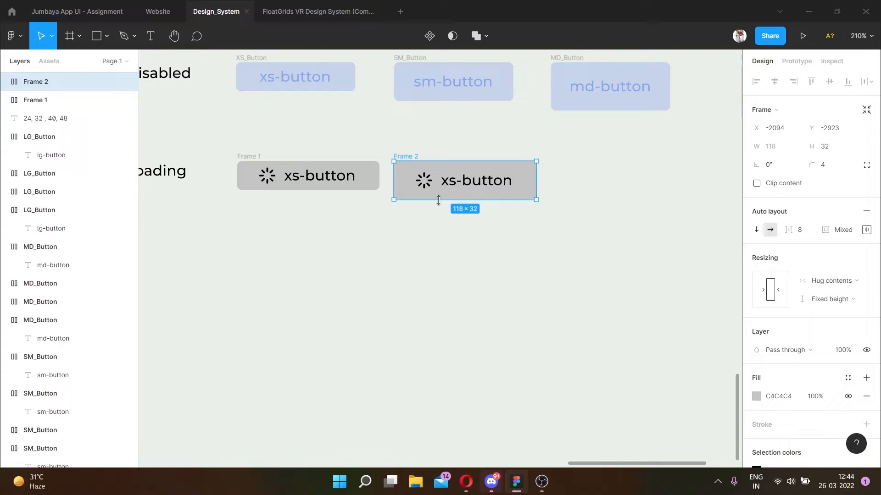
Duplicate the loading button into the MD column at X -1964 with height 40 and the LG column at X -1806 with height 48
scroll(438, 200, "right", 2)
left_click_drag(436, 196, 579, 209)
scroll(579, 210, "right", 5)
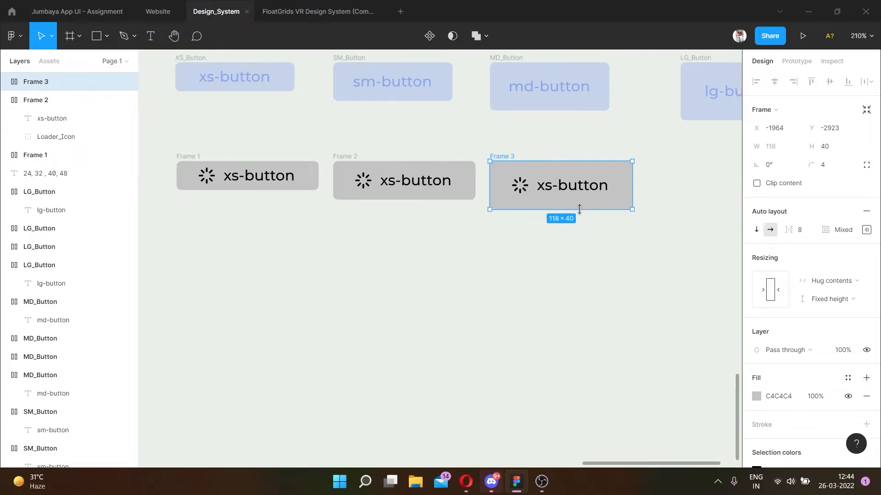
left_click_drag(325, 191, 526, 219)
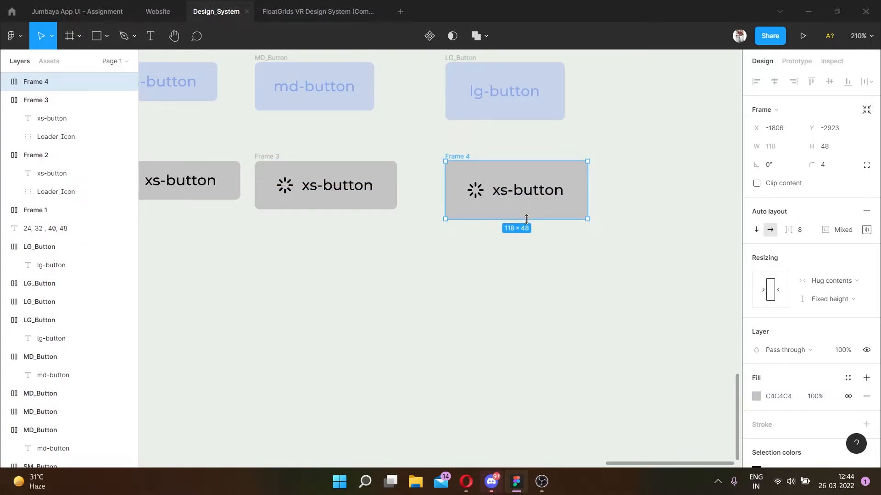
left_click(509, 252)
Fill all four loading button frames with C6D4E9, sampled from the loading row of the existing Buttons component
scroll(488, 223, "down", 3)
scroll(487, 223, "up", 2)
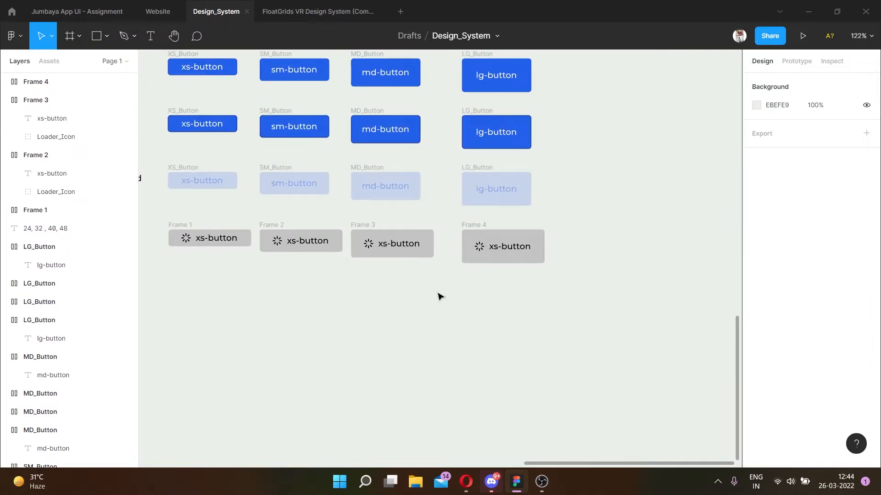
left_click_drag(563, 281, 225, 225)
scroll(225, 224, "up", 7)
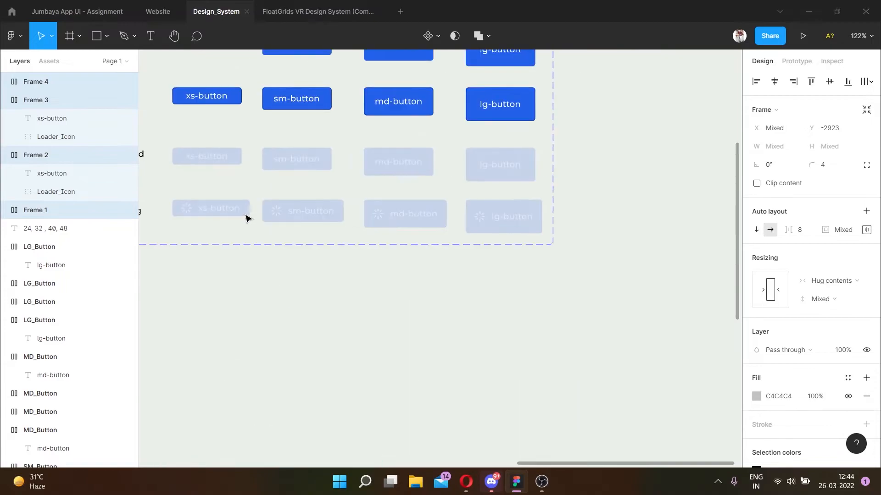
scroll(328, 228, "up", 5)
key("i")
left_click(400, 207)
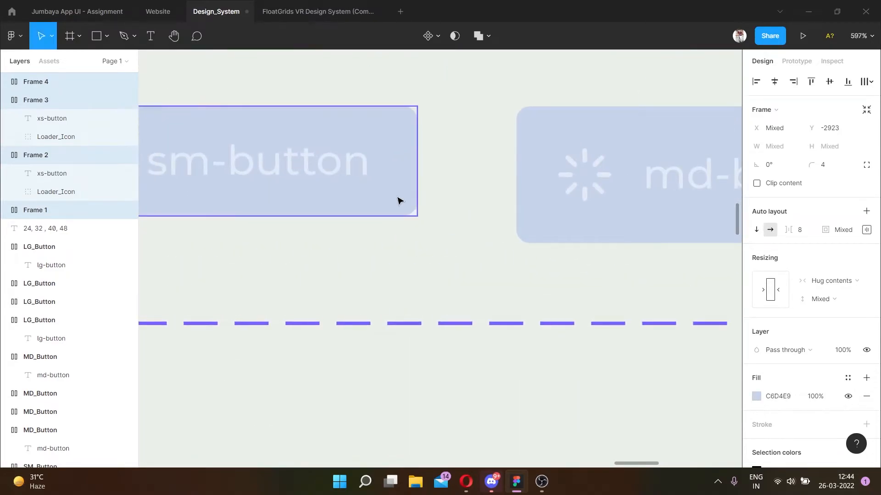
scroll(397, 198, "down", 12)
left_click(406, 432)
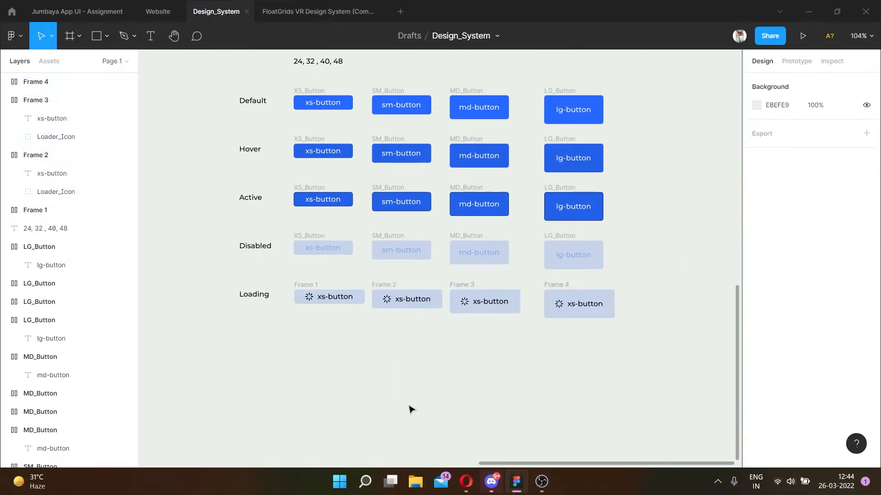
Colour the labels of all four loading buttons E2E9F4, sampled from the lg-button label in the existing Buttons component
scroll(404, 321, "up", 8)
left_click(406, 269)
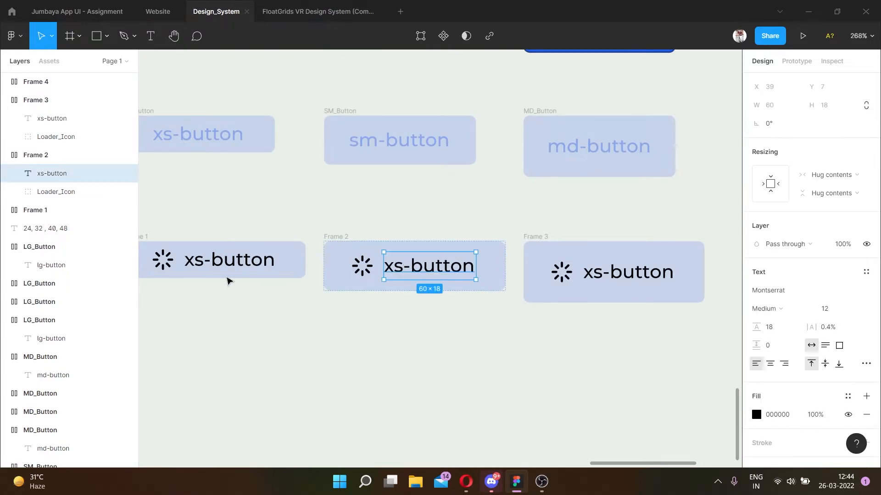
left_click(216, 263, "shift")
left_click(640, 278, "shift")
scroll(638, 286, "right", 8)
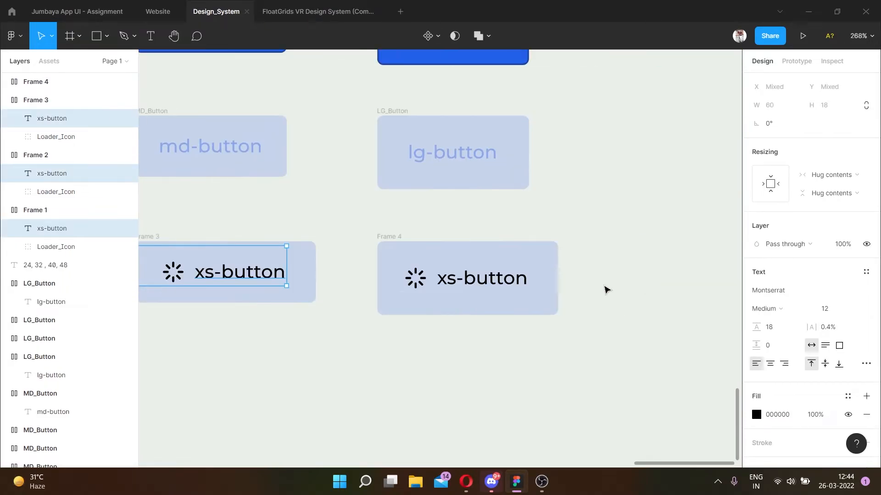
left_click(456, 287, "shift")
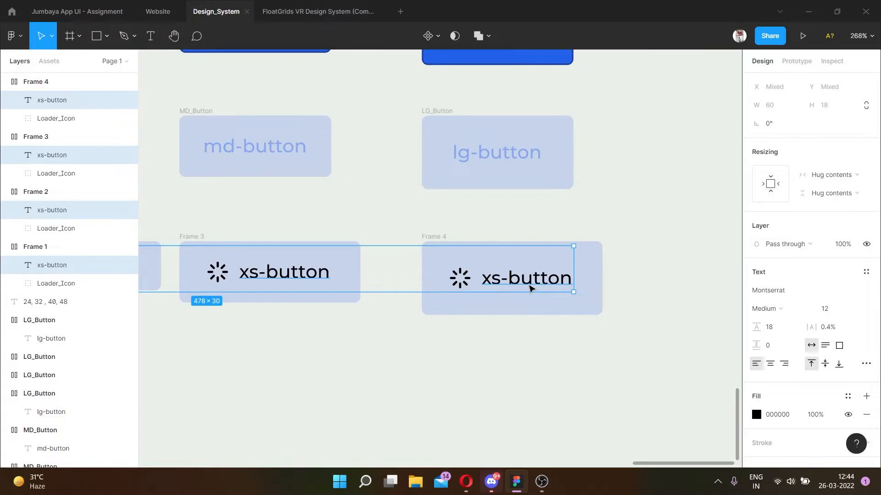
scroll(533, 278, "down", 7)
scroll(533, 279, "up", 10)
scroll(525, 368, "down", 3)
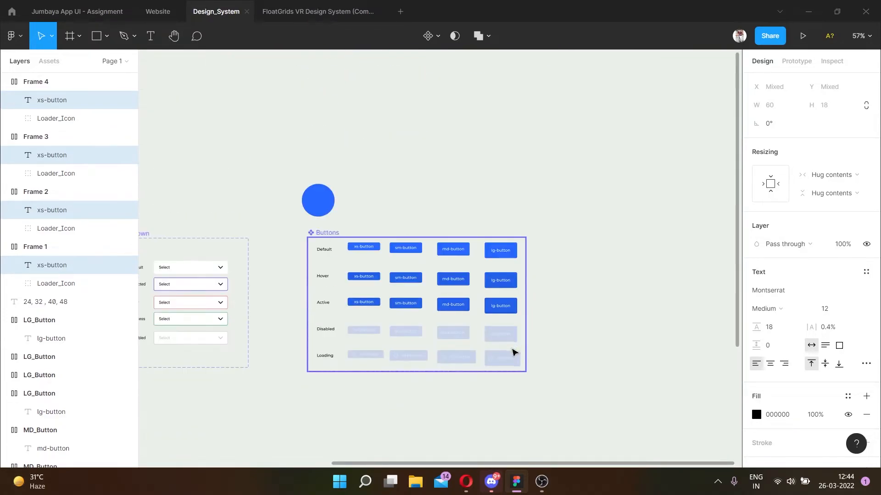
scroll(515, 354, "up", 9)
scroll(502, 378, "down", 3)
key("i")
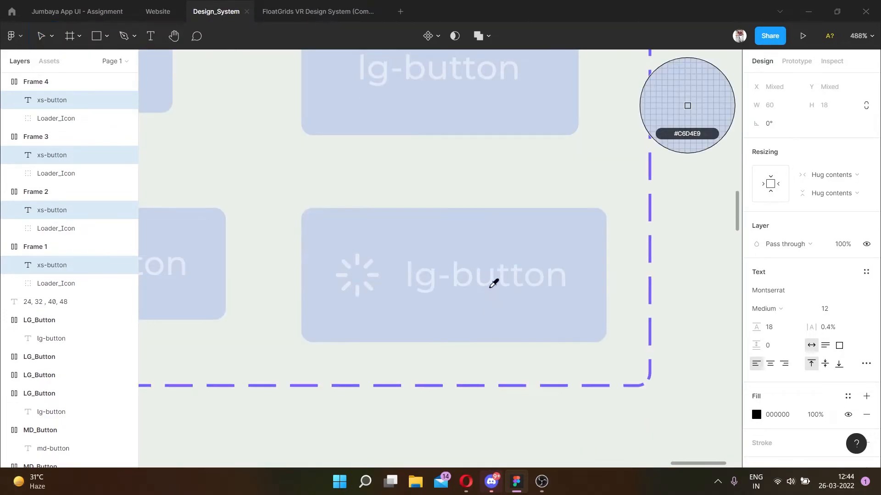
left_click(496, 280)
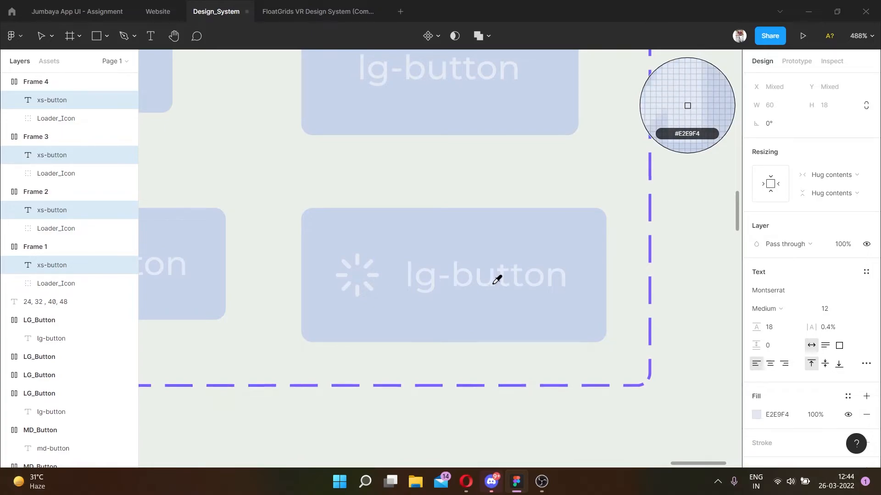
scroll(495, 288, "down", 8)
scroll(501, 282, "up", 5)
scroll(494, 288, "up", 2)
left_click(548, 316)
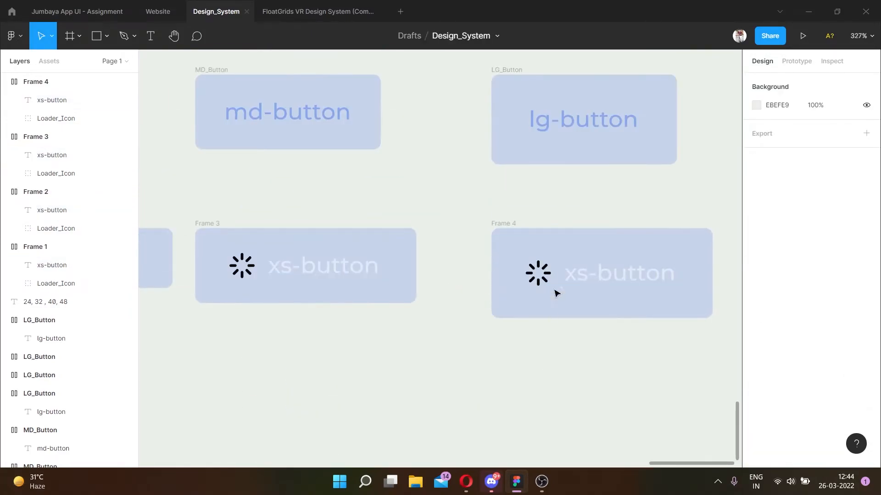
Recolour the strokes of all four loader icons to E2E9F4, sampled from a loading button's label
left_click(537, 273)
left_click(243, 267, "shift")
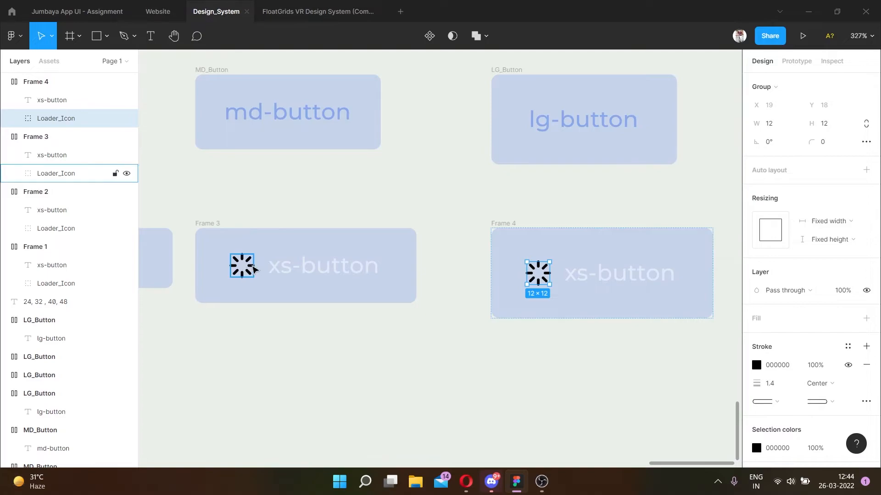
scroll(275, 264, "left", 5)
left_click(327, 257, "shift")
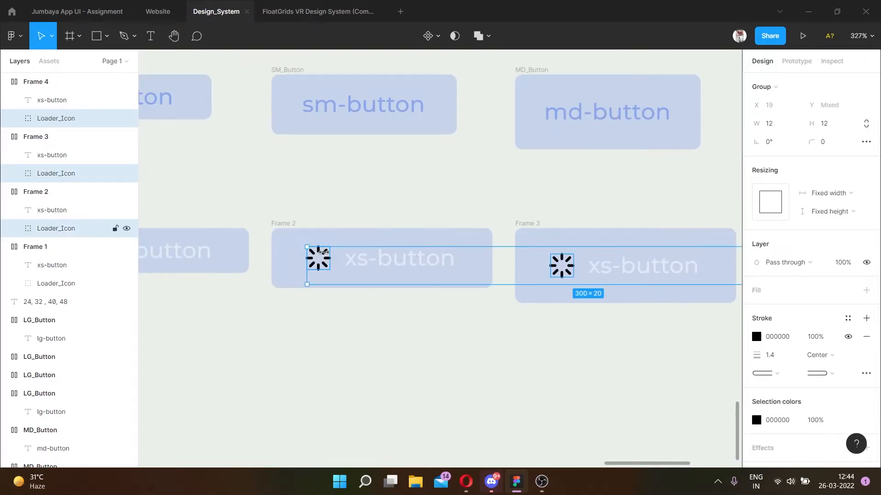
scroll(326, 257, "left", 5)
left_click(335, 254, "shift")
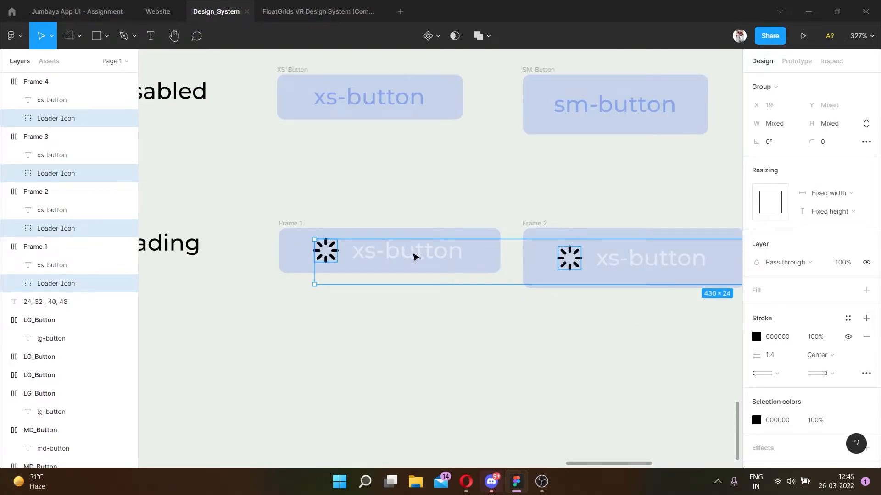
scroll(413, 257, "up", 10)
key("i")
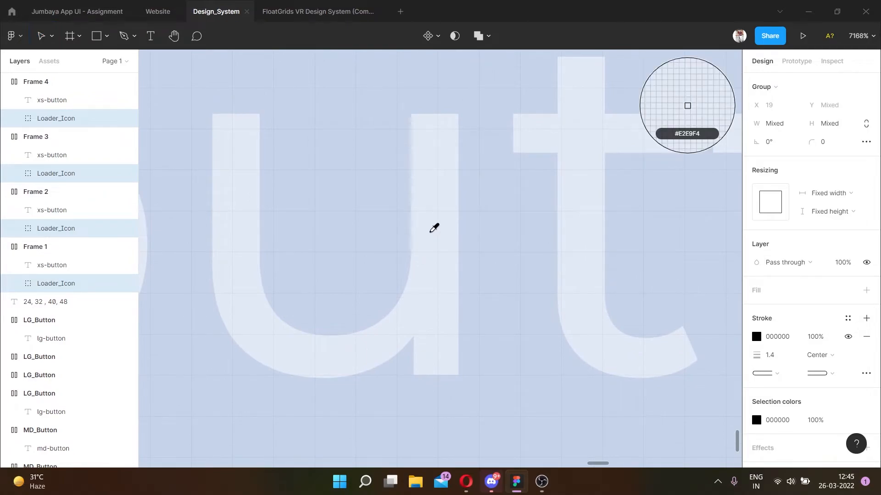
left_click(434, 227)
scroll(433, 236, "down", 10)
left_click(425, 316)
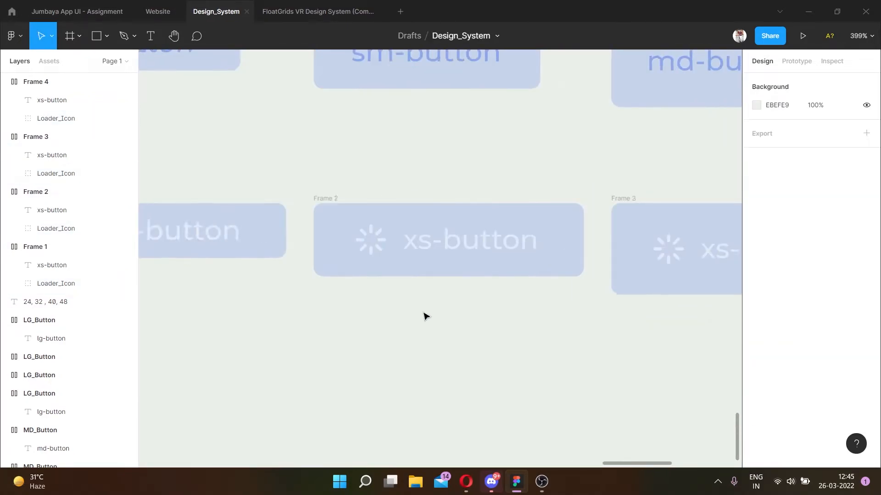
Change the label of the loading button in the SM column to "sm-button"
scroll(426, 316, "down", 5)
left_click(399, 289)
double_click(401, 286)
left_click(396, 283)
key("BackSpace")
key("BackSpace")
type("sm")
Change the label of the loading button in the MD column to "md-button"
left_click(516, 288)
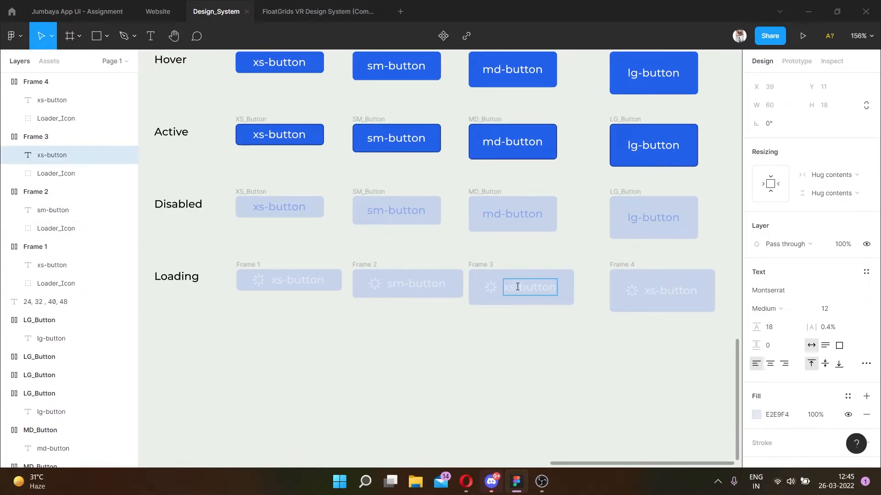
double_click(517, 286)
left_click(517, 286)
key("BackSpace")
key("BackSpace")
type("md")
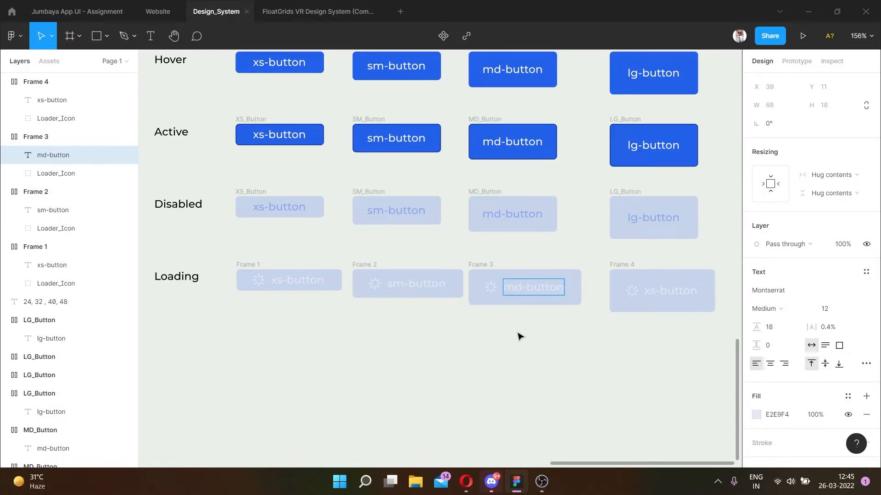
Change the label of the loading button in the LG column to "lg-button"
scroll(520, 337, "right", 3)
double_click(543, 291)
type("lg")
left_click(525, 343)
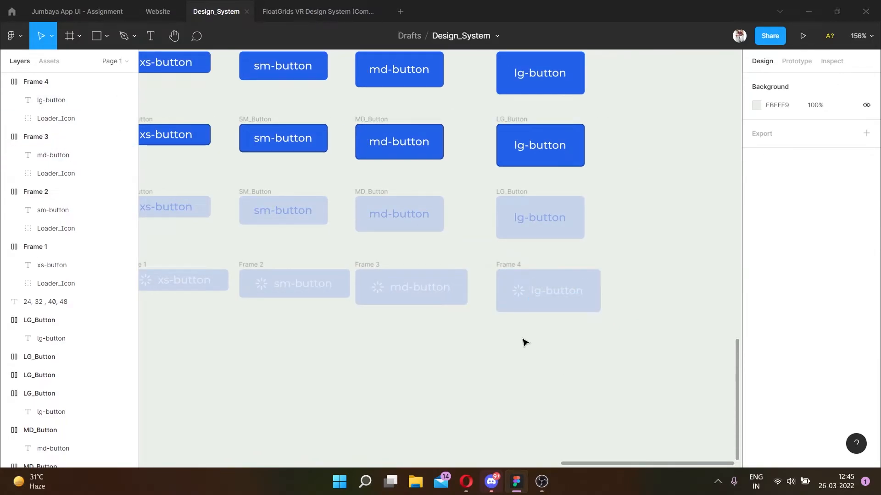
Delete the "24, 32 , 40, 48" size note above the button grid
scroll(508, 291, "down", 5)
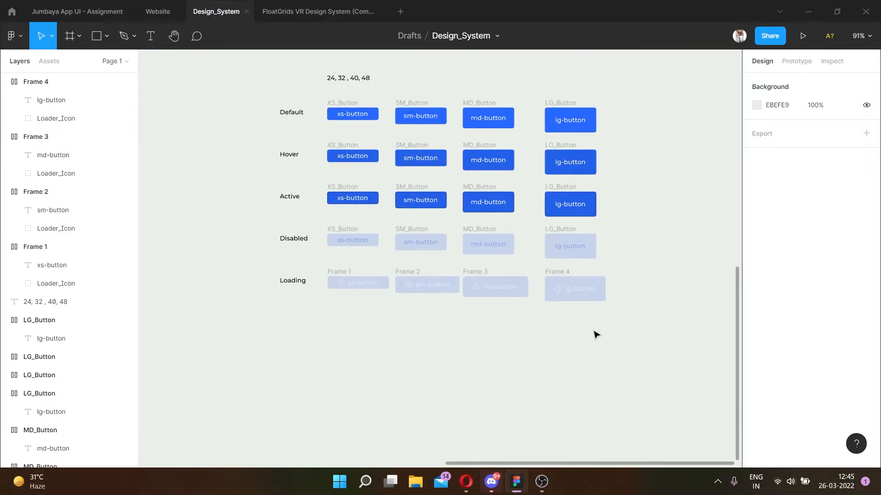
left_click(363, 78)
key("Delete")
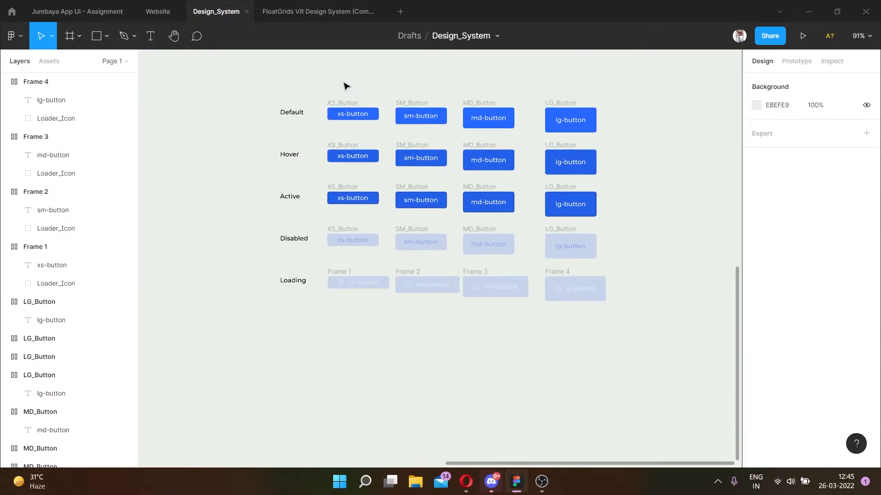
Move the MD and LG button columns together slightly right and up, widening the gap beside the SM column
scroll(346, 87, "right", 2)
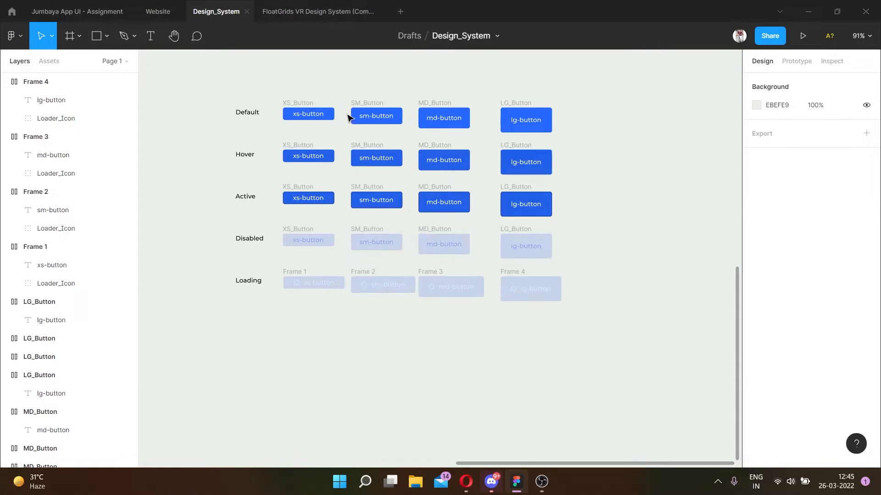
scroll(411, 215, "up", 1)
scroll(421, 223, "down", 1)
left_click_drag(599, 327, 419, 94)
left_click_drag(449, 147, 456, 143)
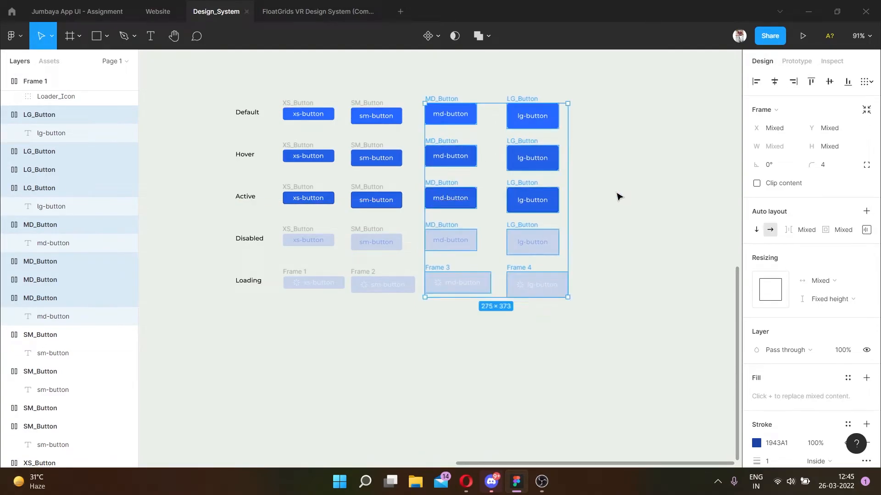
left_click(617, 197)
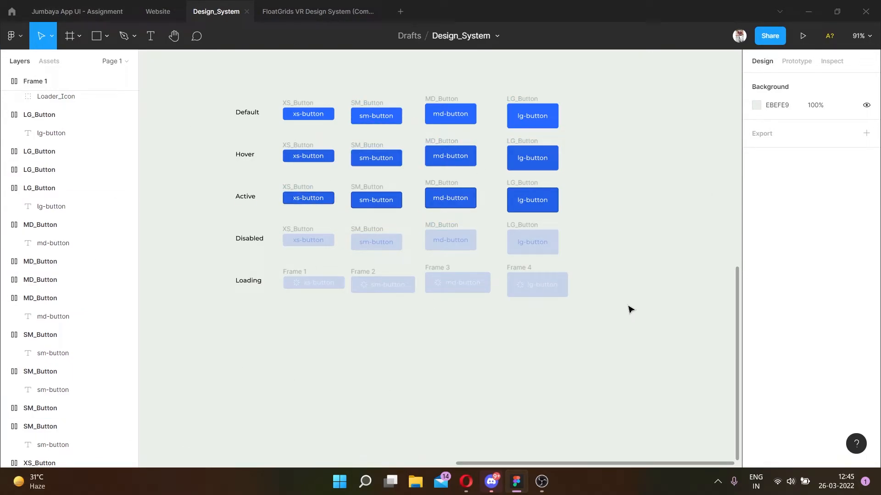
Turn all the buttons in the five state rows into separate components in one go with Create multiple components
left_click(289, 104)
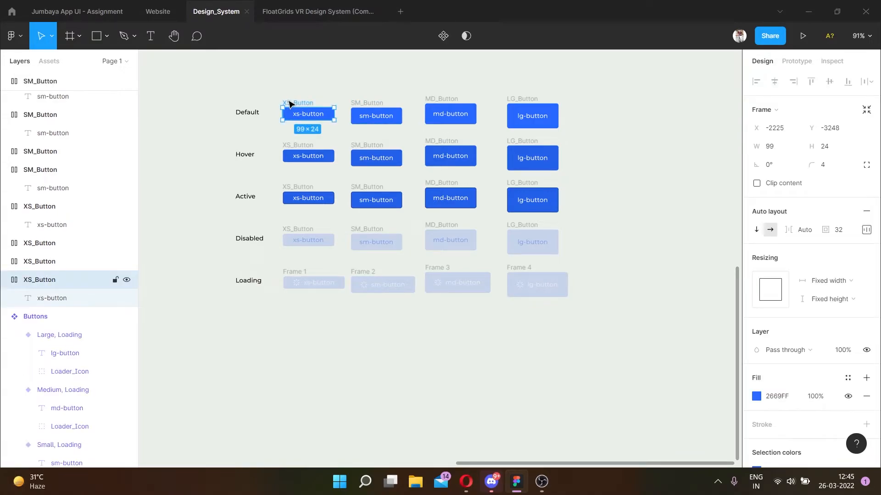
left_click_drag(633, 339, 277, 75)
left_click(438, 38)
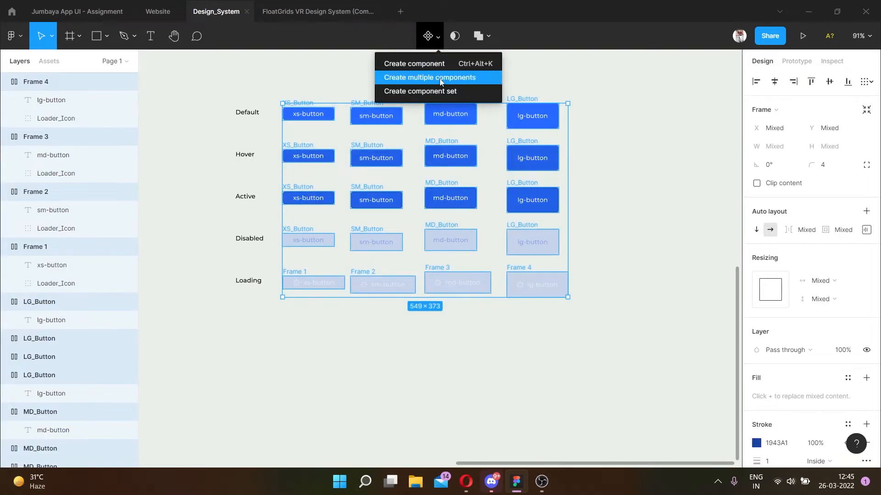
left_click(440, 78)
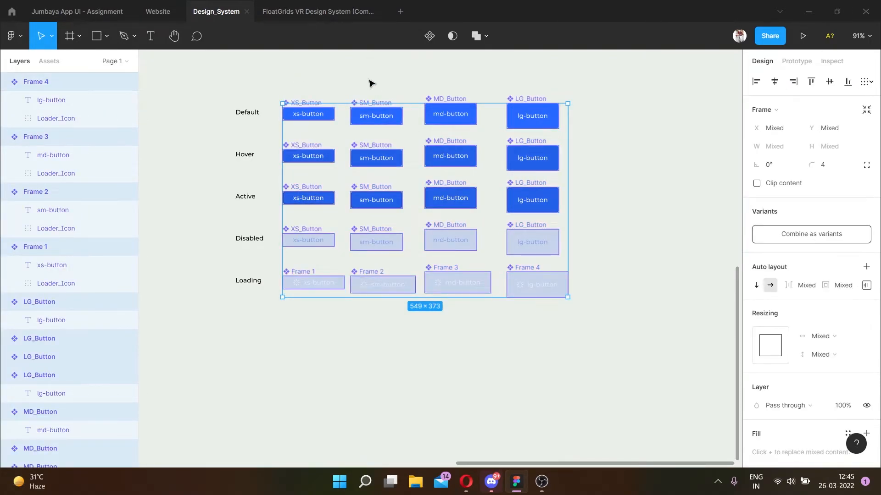
left_click(357, 92)
scroll(299, 110, "up", 3)
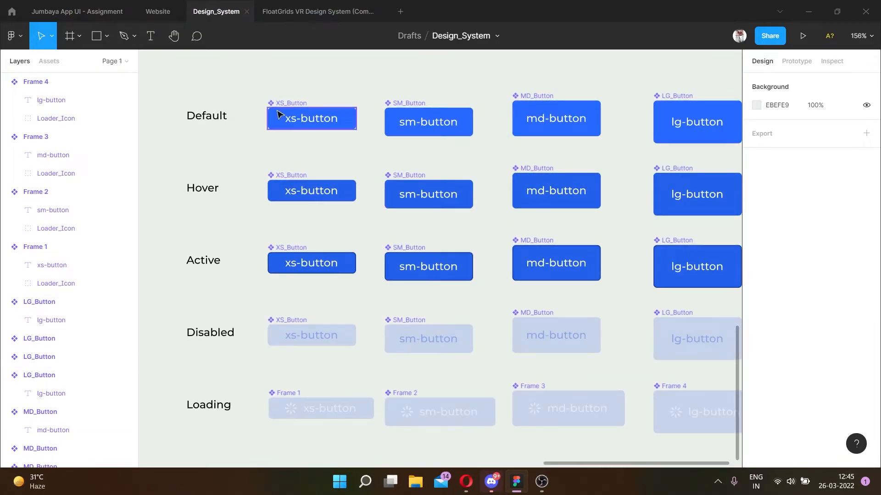
double_click(291, 104)
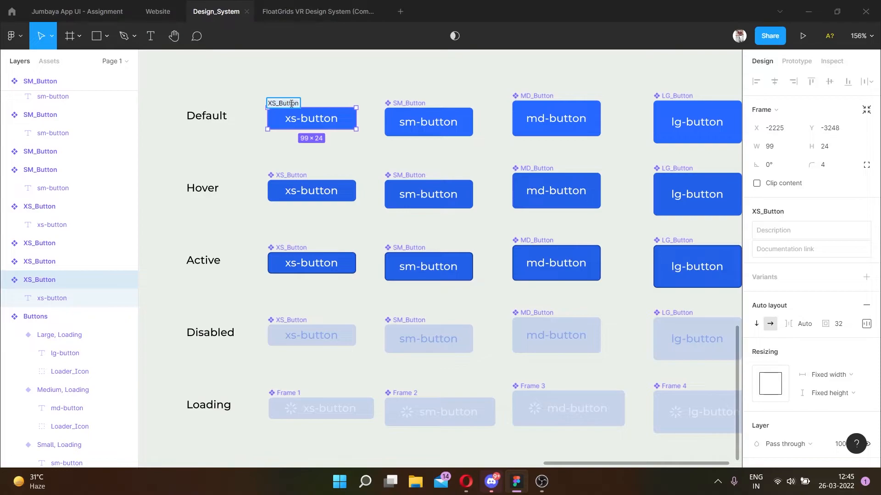
key("Left")
left_click(190, 132)
Look over the file's local components, including the new button components
scroll(191, 132, "down", 5)
left_click_drag(429, 264, 207, 89)
scroll(210, 75, "up", 3)
scroll(340, 174, "up", 2)
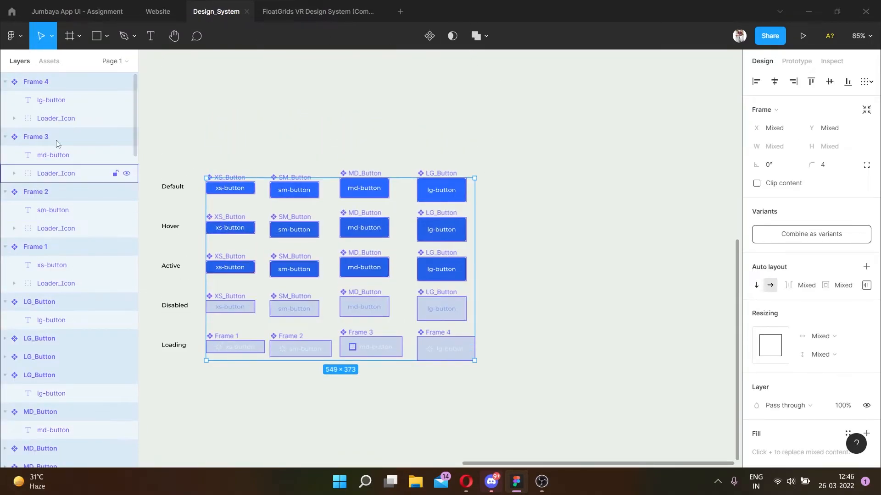
left_click(49, 61)
left_click(238, 105)
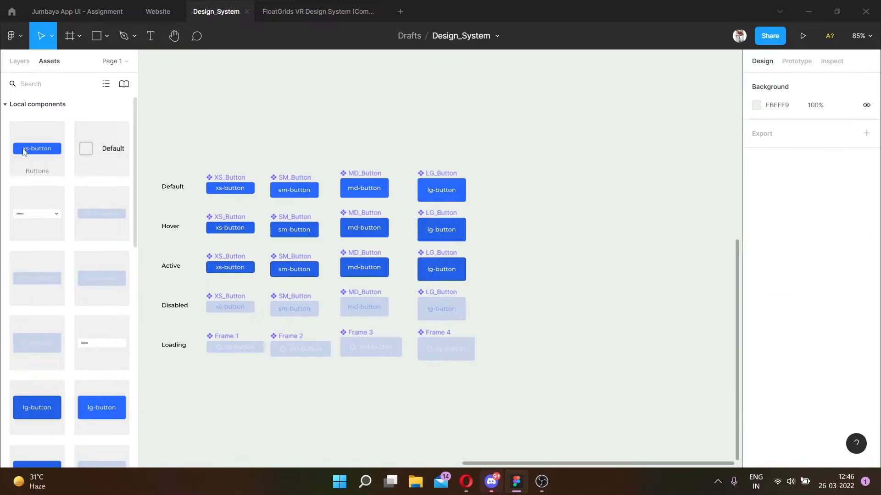
left_click(18, 63)
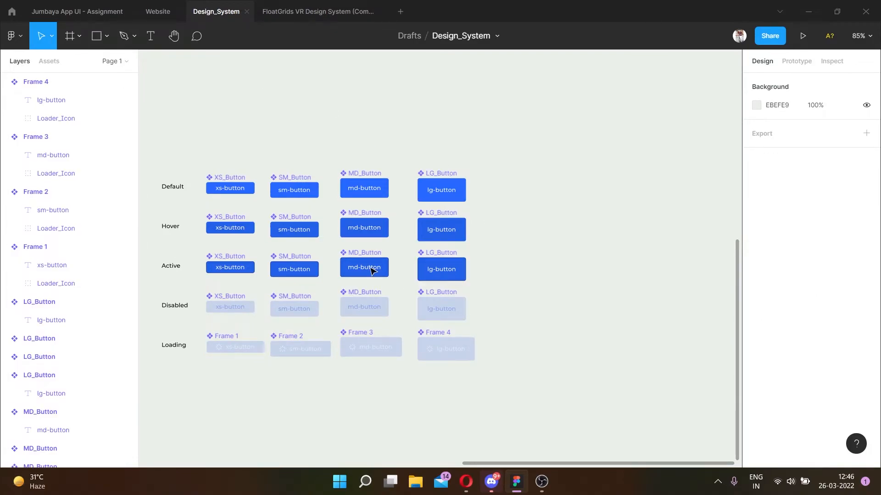
Combine all the button components of the grid into one component set as variants
scroll(518, 314, "left", 1)
scroll(519, 313, "left", 2)
scroll(518, 313, "down", 1)
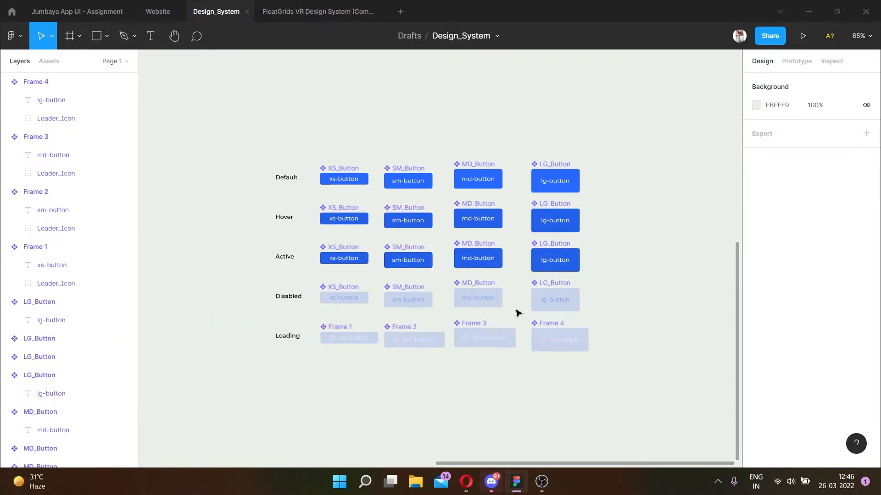
scroll(518, 313, "right", 2)
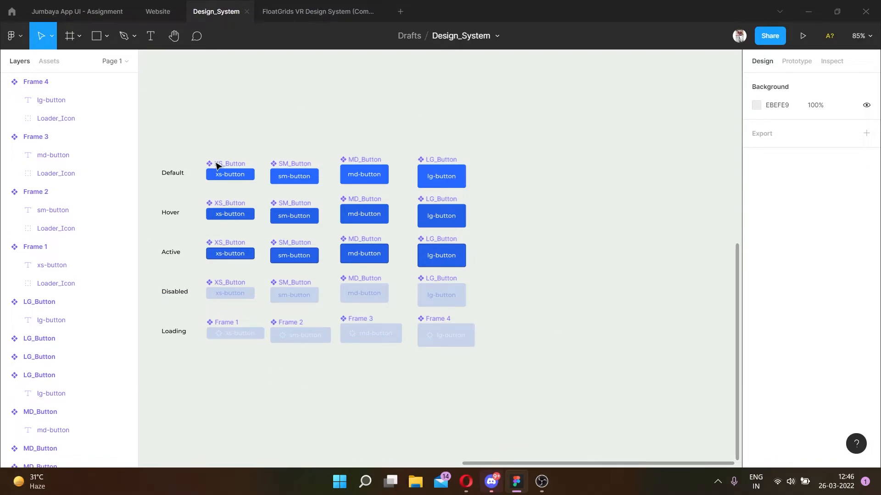
left_click_drag(539, 380, 200, 124)
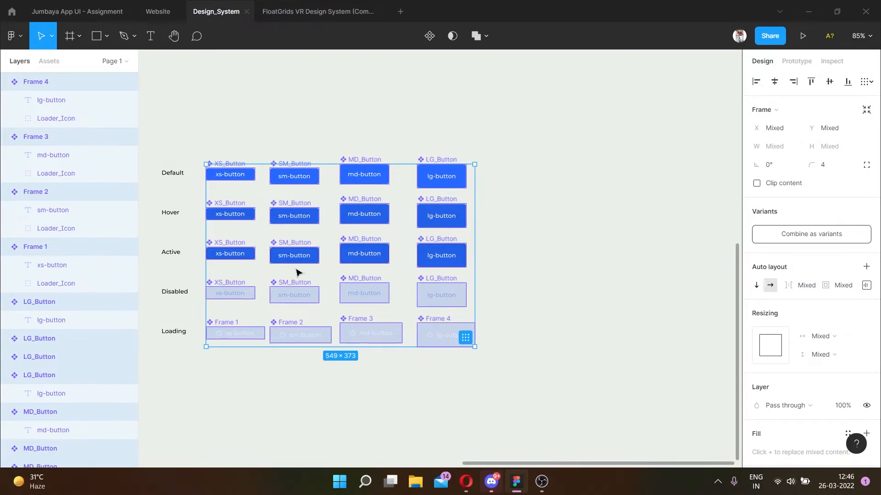
left_click(811, 235)
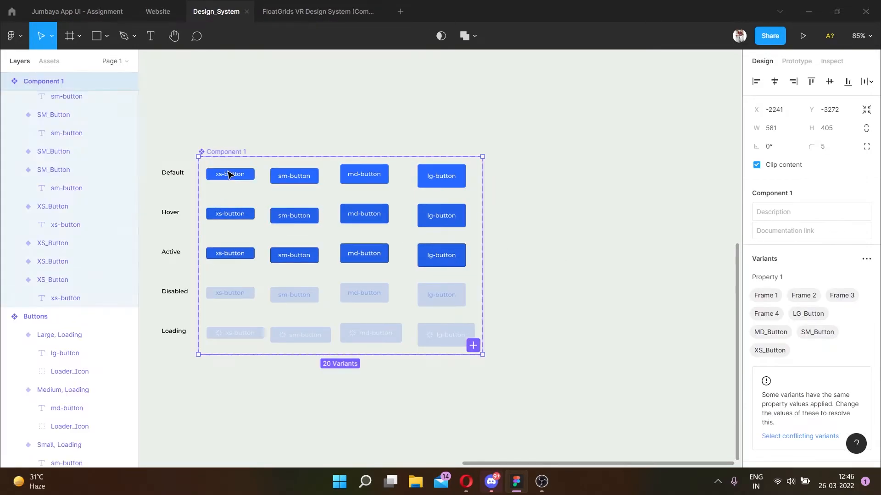
Rename the XS button variant in the Default row as "Type= XS, Property = Deafult"
left_click(229, 175)
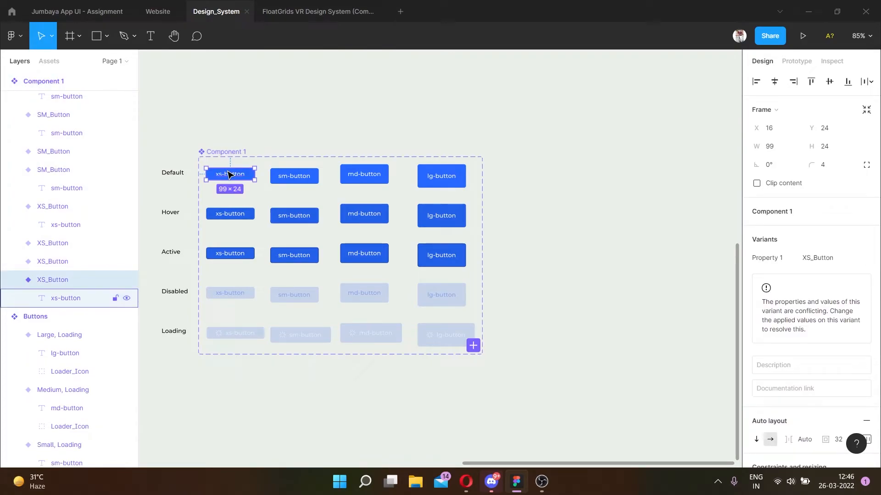
key("ctrl+r")
key("Home")
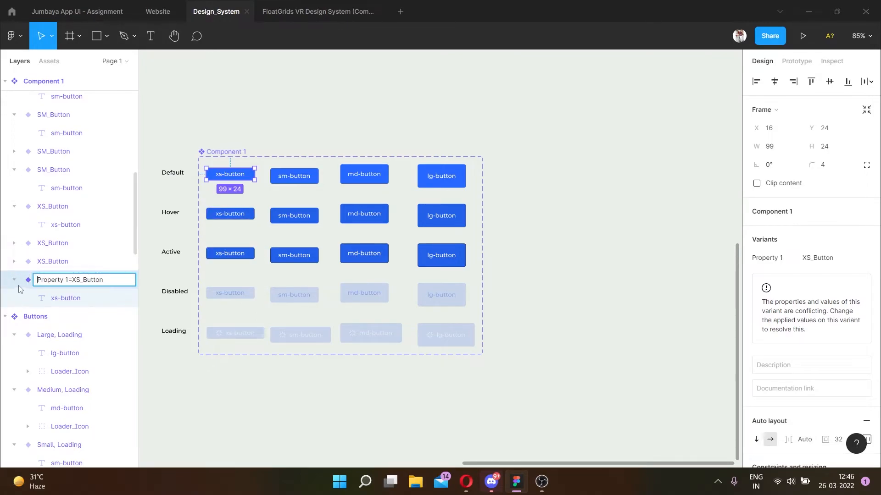
type("Type= Default")
key("BackSpace")
key("BackSpace")
key("BackSpace")
key("BackSpace")
key("BackSpace")
key("BackSpace")
key("BackSpace")
type("XS,")
key("BackSpace")
key("Delete")
key("Delete")
key("Delete")
key("Delete")
key("Delete")
type("Deafu")
key("ctrl+a")
key("Return")
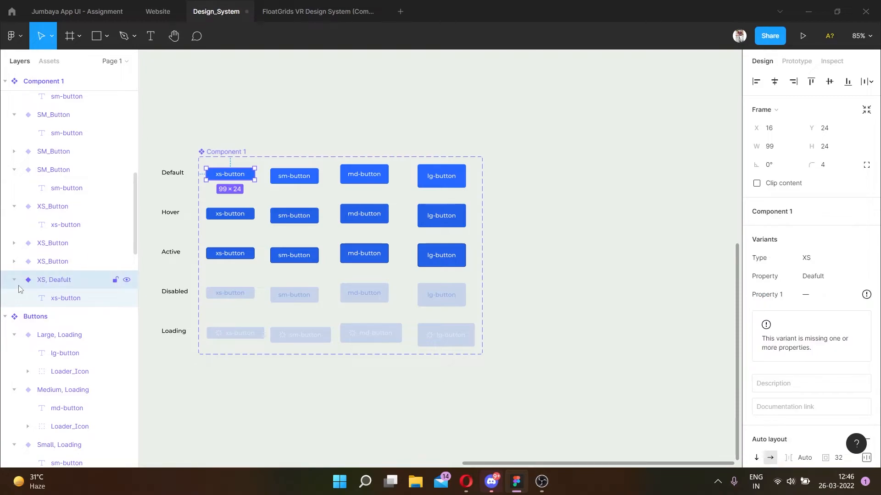
left_click(315, 181)
key("ctrl+r")
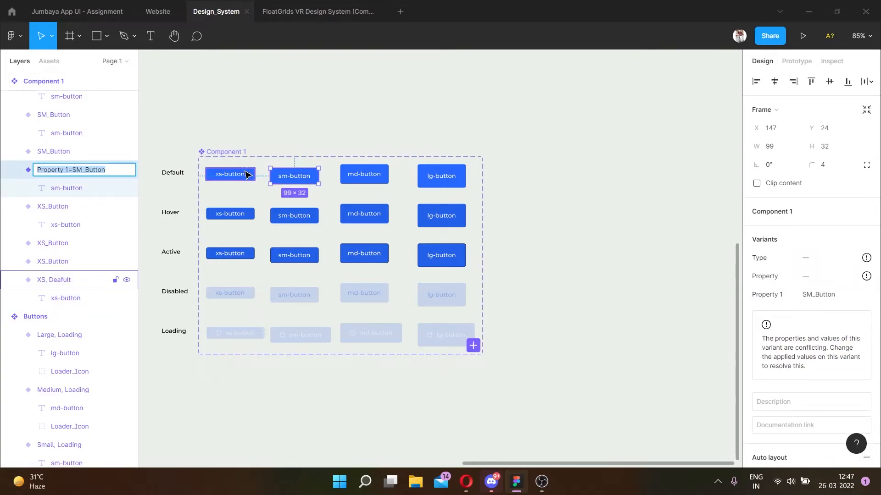
key("ctrl+v")
key("ctrl+a")
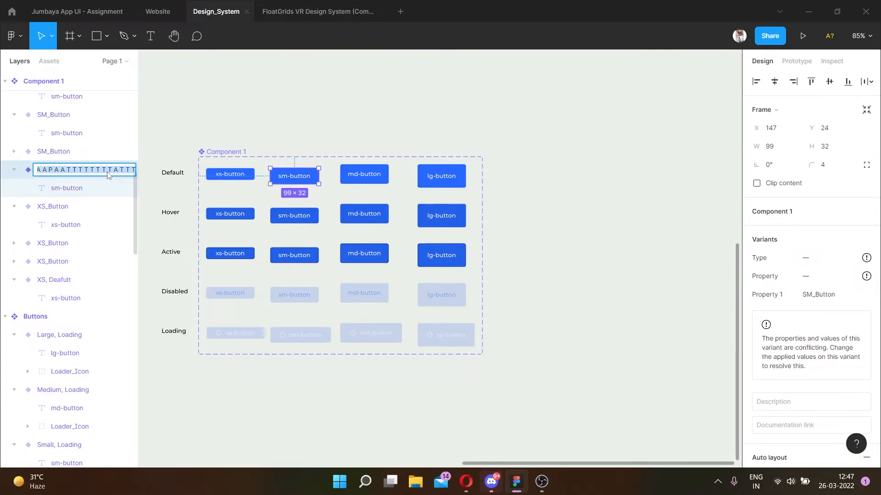
key("BackSpace")
Copy the XS variant's name to the SM button in the Default row and edit it to "Type= Small, Property = Default"
left_click(235, 176)
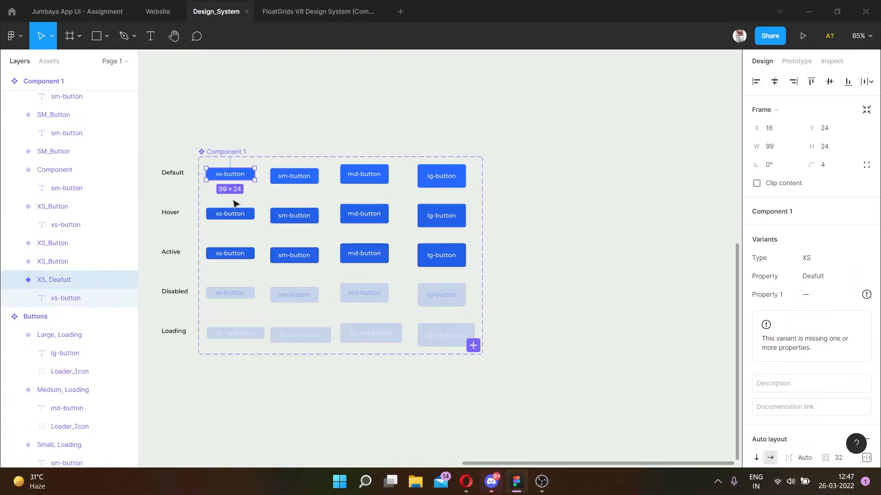
key("ctrl+r")
key("ctrl+c")
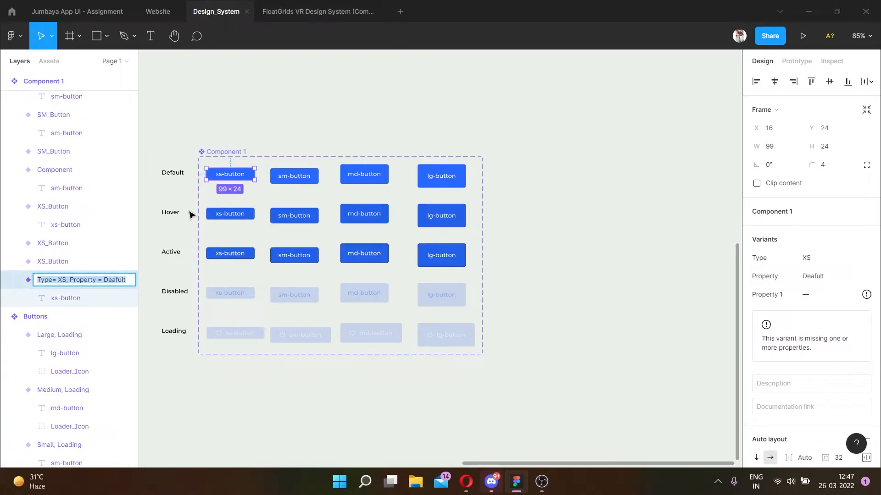
left_click(289, 176)
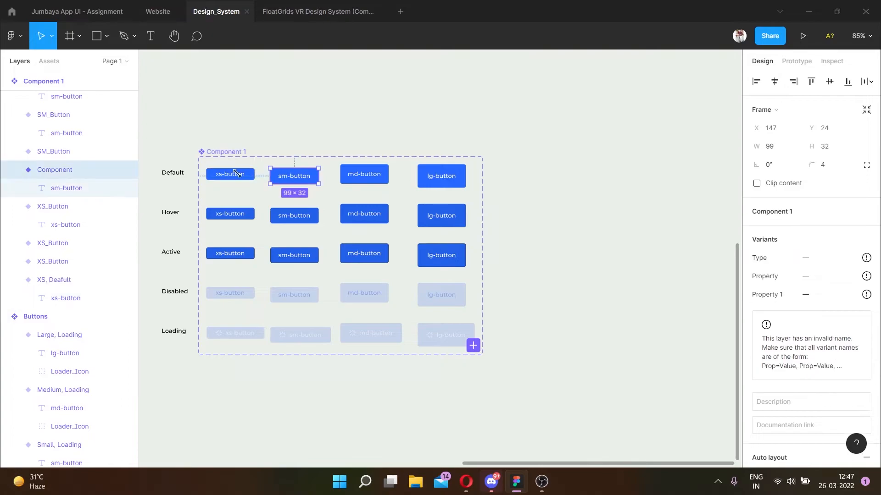
key("ctrl+r")
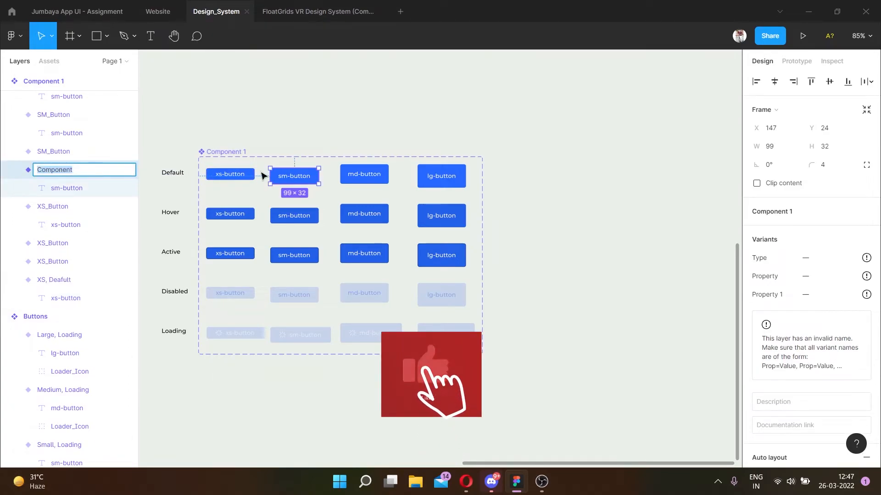
key("ctrl+v")
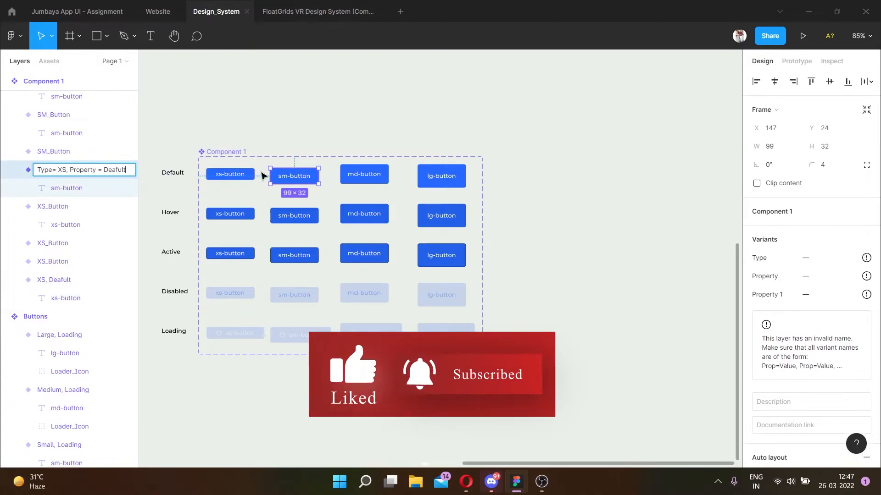
key("BackSpace")
key("BackSpace")
key("BackSpace")
key("BackSpace")
key("BackSpace")
type("fa")
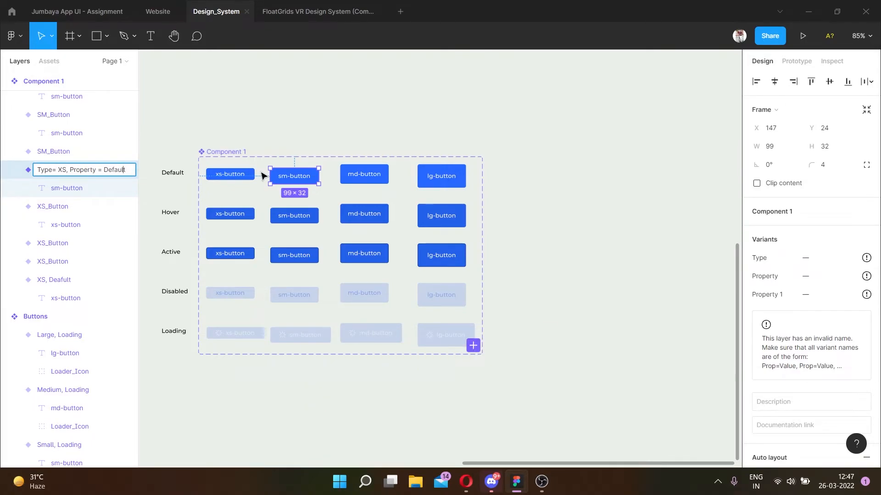
key("BackSpace")
key("BackSpace")
type("Small")
key("Return")
Copy the XS variant's name in the Default row, then correct its spelling to "Type= XS, Property = Default"
left_click(255, 176)
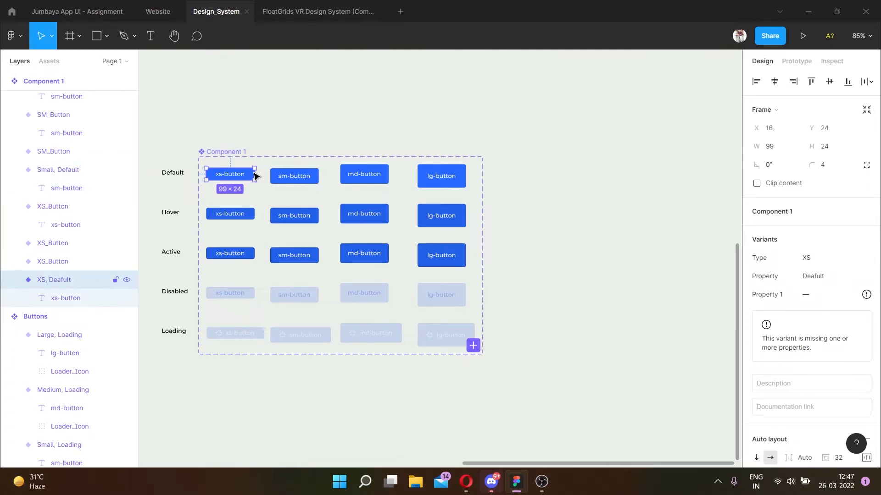
key("ctrl+r")
key("ctrl+c")
key("End")
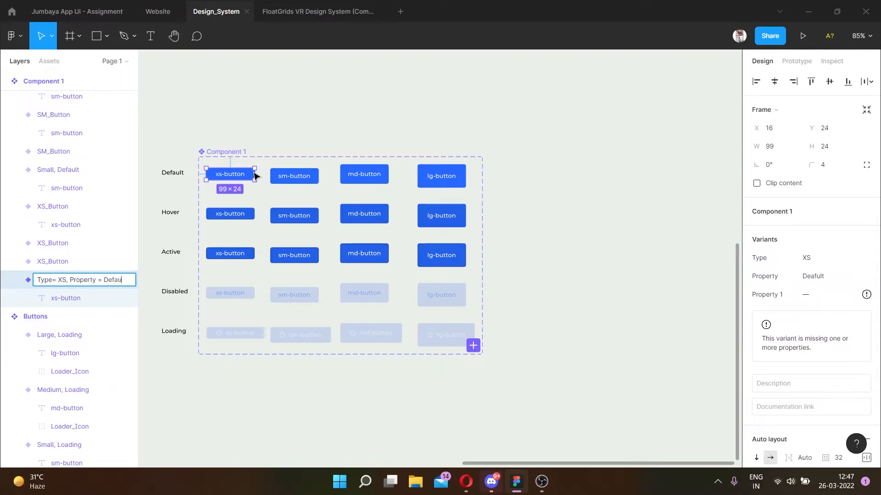
key("Return")
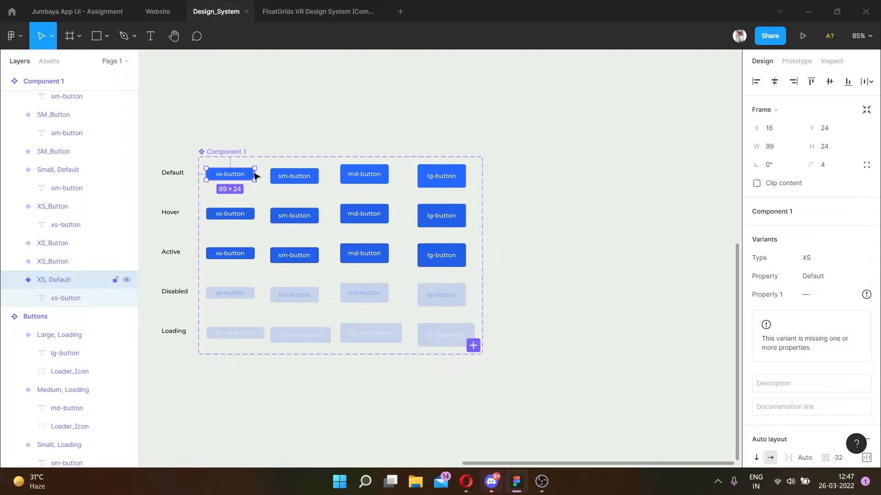
Rename the MD button variant in the Default row as "Type= Medium, Property = Deafult", reusing the copied name
left_click(386, 178)
key("ctrl+r")
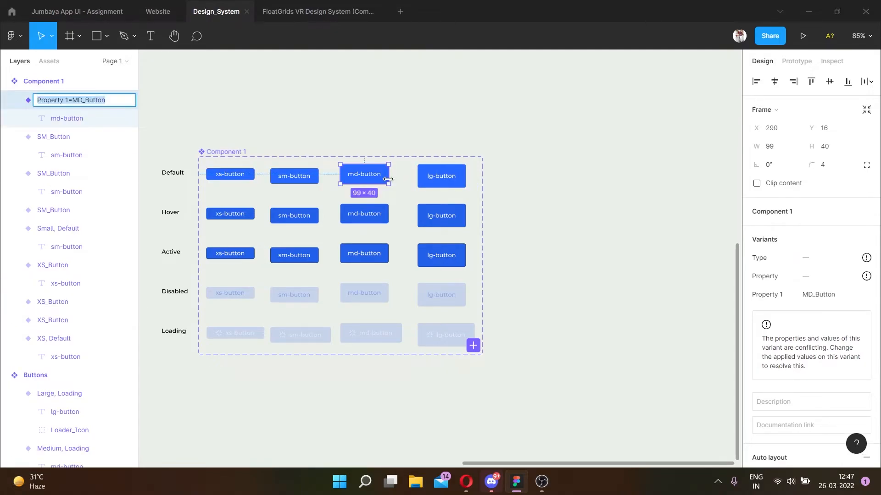
key("ctrl+v")
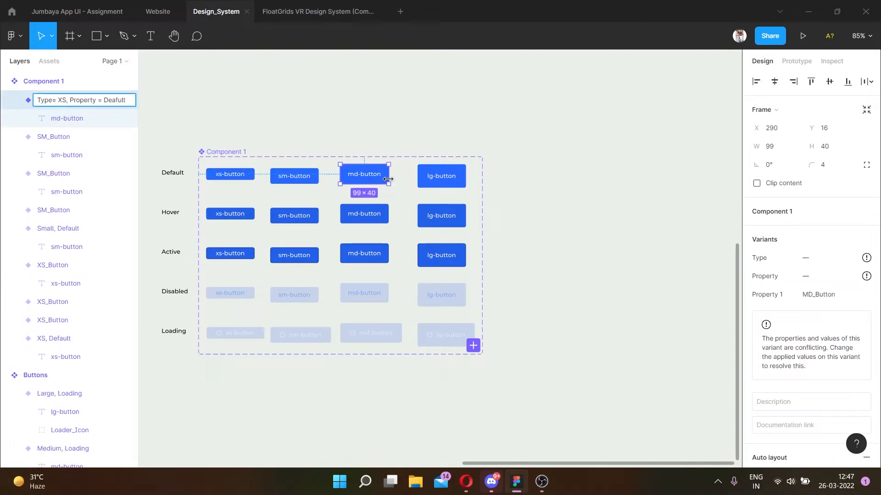
key("BackSpace")
key("BackSpace")
type("Medium")
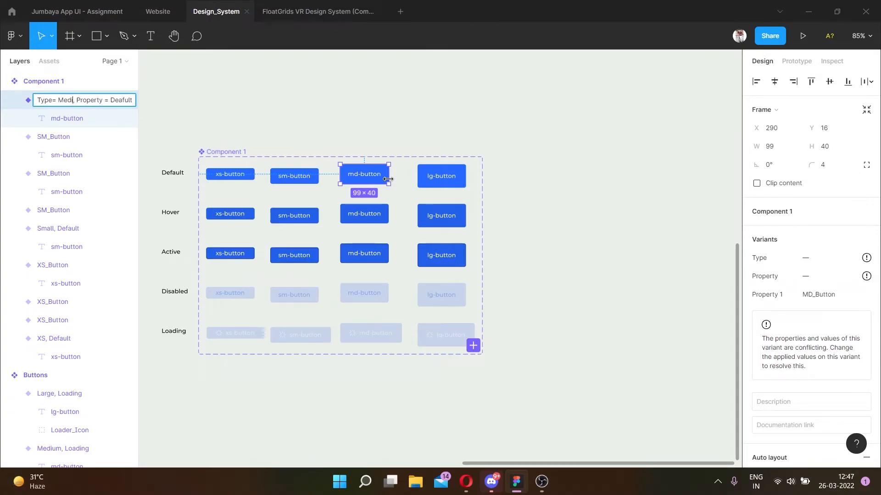
key("Return")
Rename the LG button variant in the Default row as "Type= Large, Property = Deafult", reusing the copied name
left_click(461, 180)
key("ctrl+r")
key("ctrl+v")
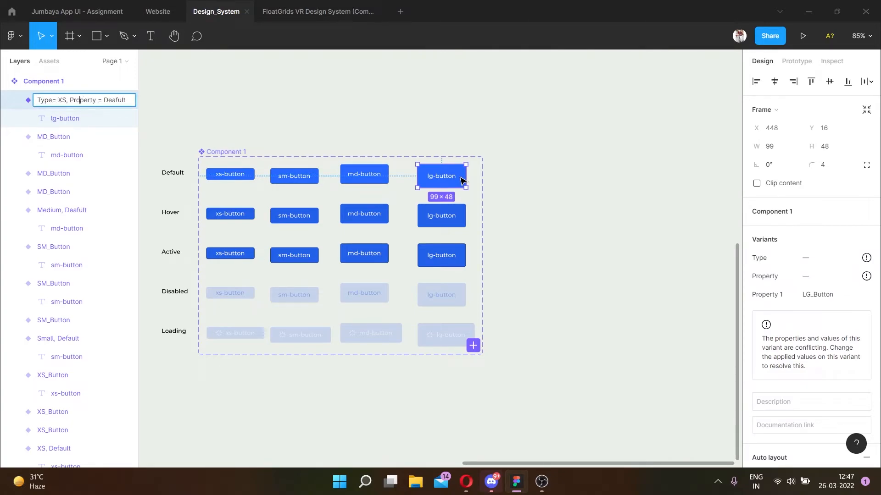
key("BackSpace")
key("BackSpace")
type("Large")
key("Return")
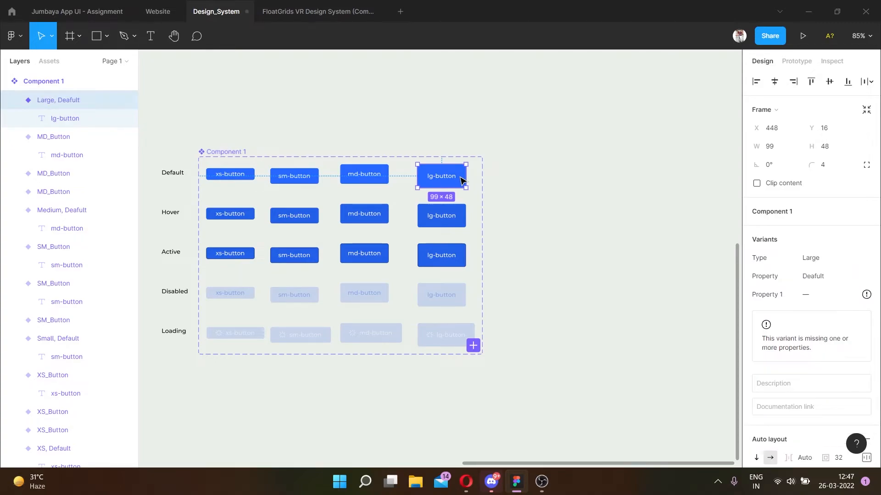
Paste the copied name onto the XS button variant in the Hover row and edit it to "Type= XS, Property = Hover"
left_click(253, 211)
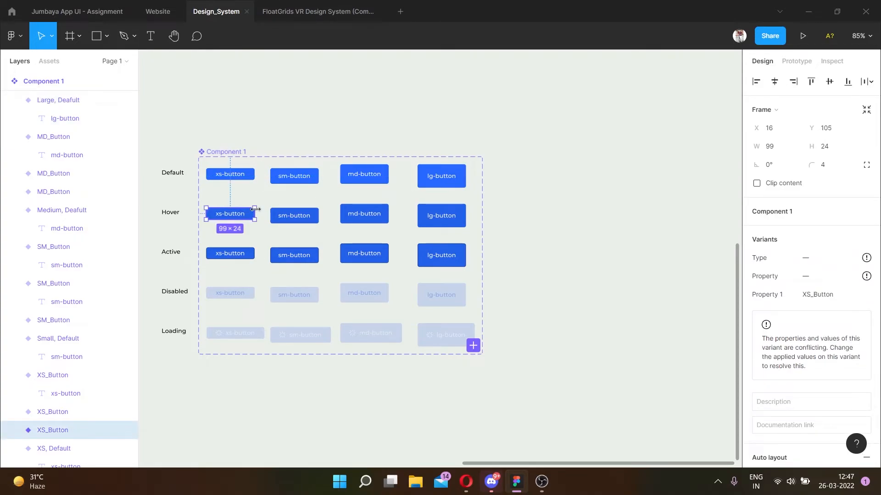
key("ctrl+r")
key("ctrl+v")
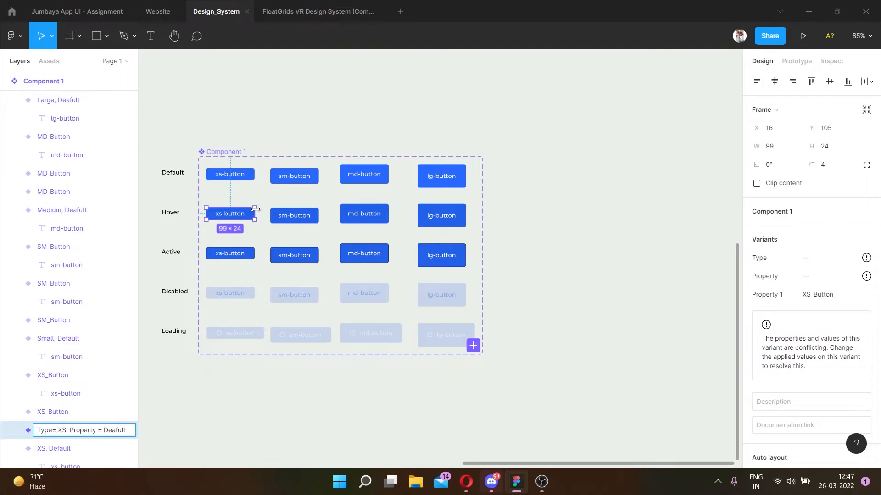
key("BackSpace")
type("Hover")
Rename the SM button variant in the Hover row as "Type= Small, Property = Hover", reusing the copied name
left_click(310, 211)
key("ctrl+r")
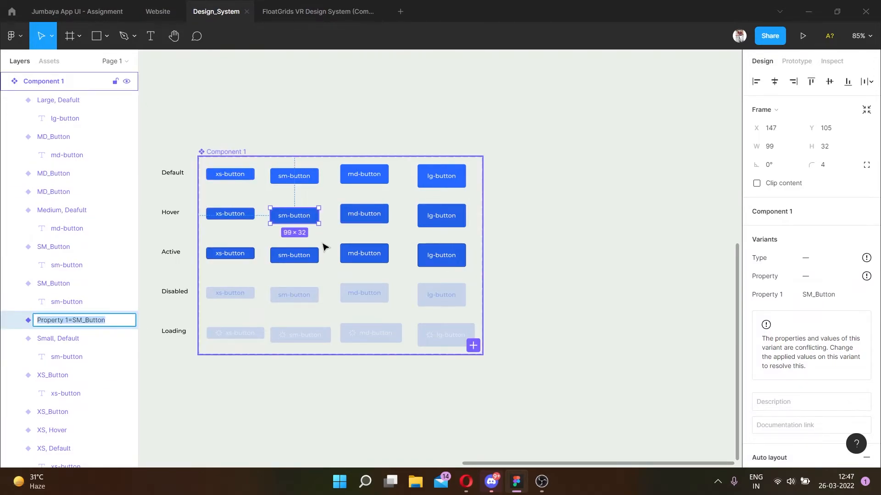
key("ctrl+v")
double_click(113, 321)
type("Hover")
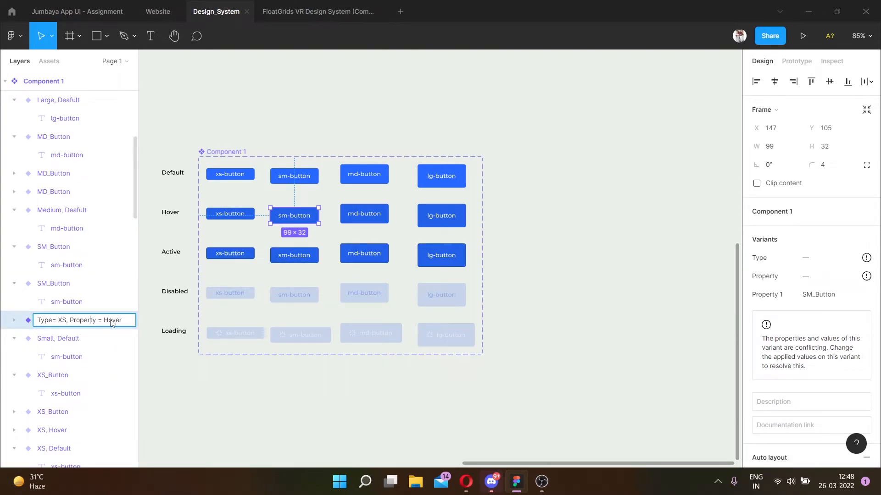
key("BackSpace")
key("BackSpace")
type("Small")
key("Return")
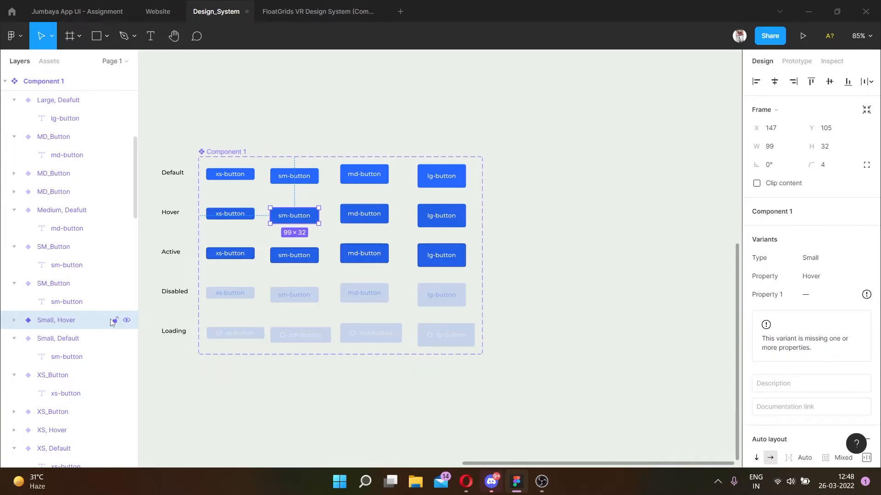
Copy the SM Hover variant's name to the MD button in the Hover row and edit it to "Type= Medium, Property = Hover"
double_click(75, 320)
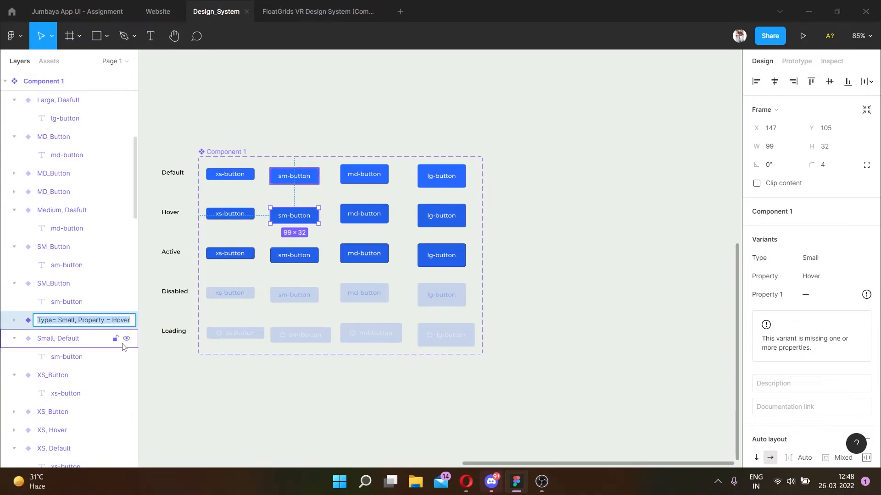
left_click(44, 322)
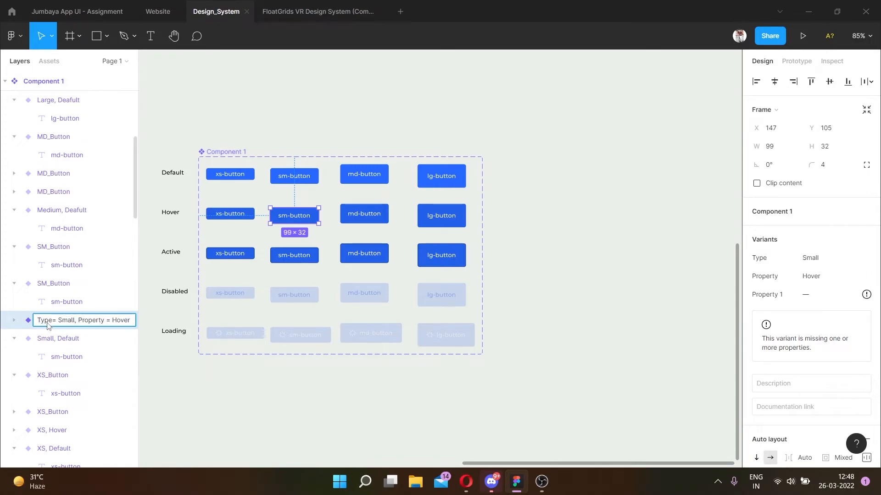
double_click(66, 321)
left_click(62, 324)
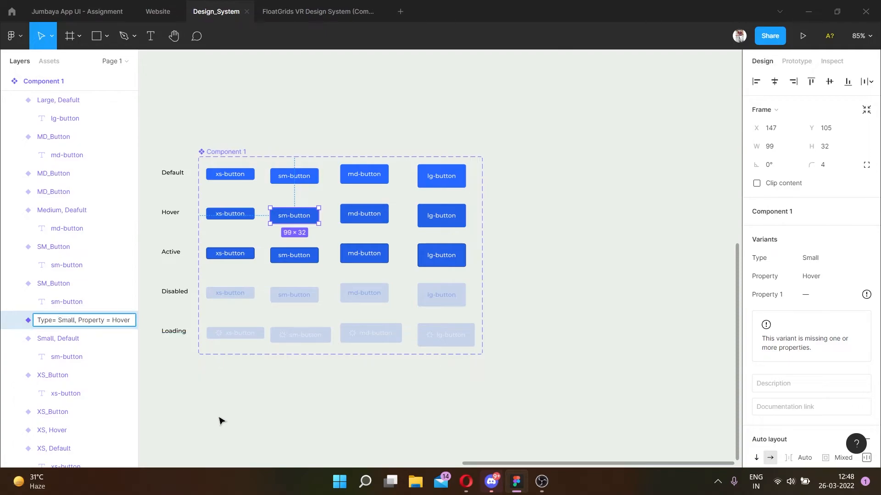
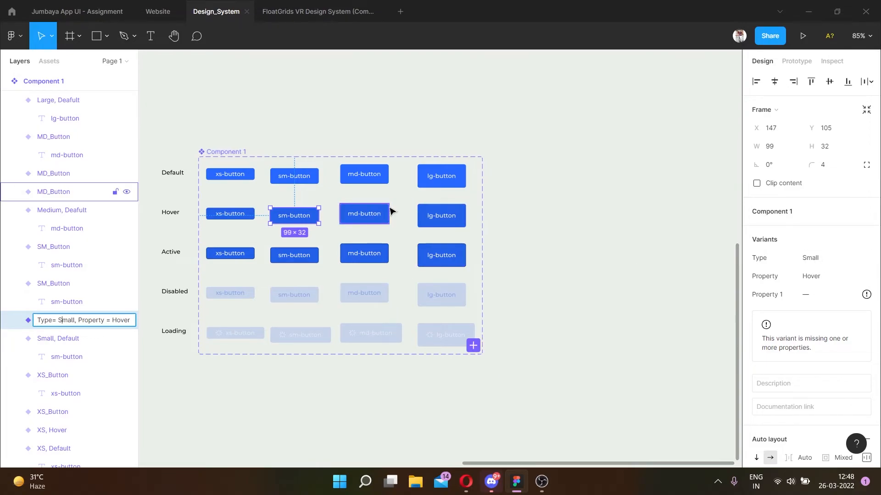
left_click(380, 218)
key("ctrl+r")
type("Type= Small, Property = Hover")
double_click(69, 194)
type("Medium")
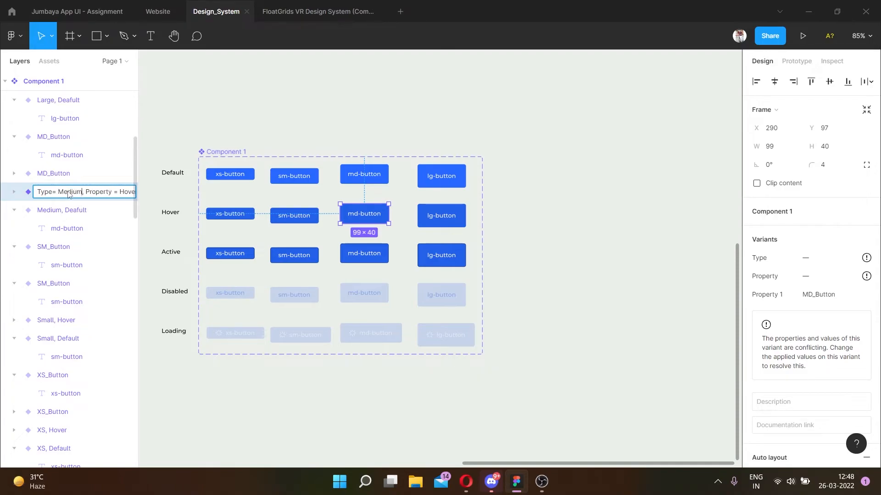
key("Return")
Rename the LG button variant in the Hover row as "Type= Large, Property = Hover", reusing the copied name
left_click(447, 220)
key("ctrl+r")
type("Type= Small, Property = Hover")
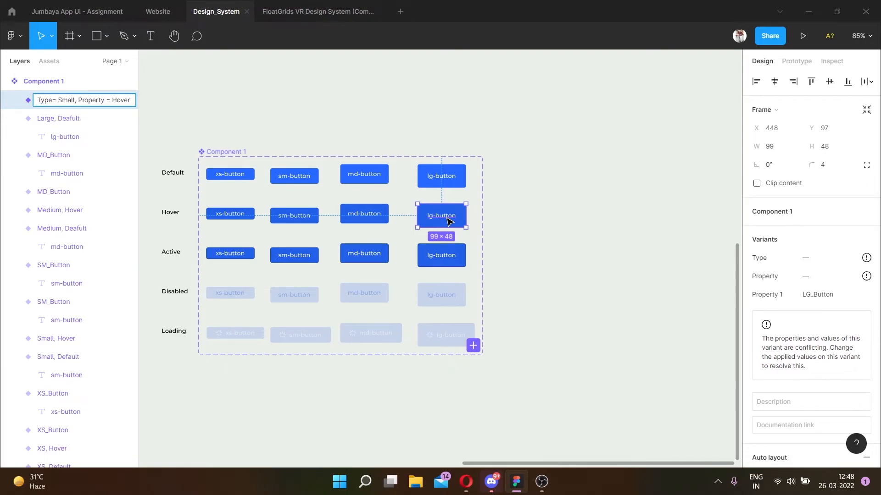
double_click(66, 100)
type("Large")
key("Return")
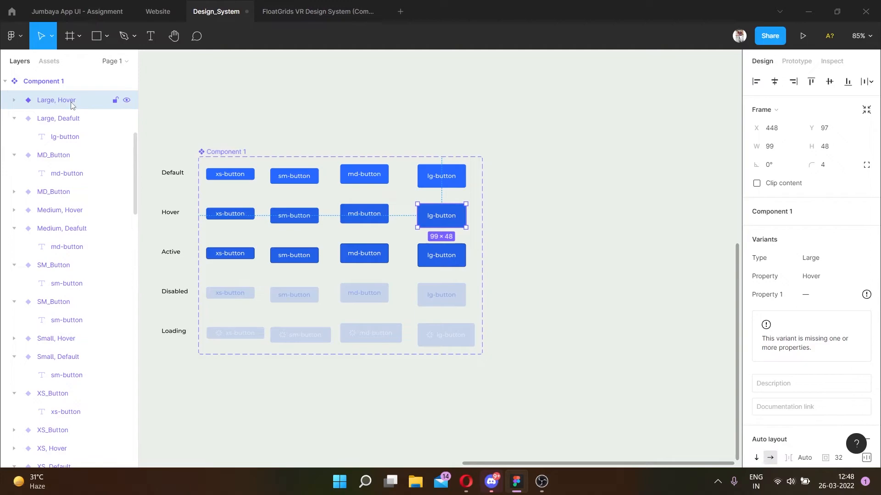
Paste the copied Hover name onto the XS button in the Active row and edit it to "Type= XS, Property = Active"
left_click(237, 257)
key("ctrl+r")
type("Type= Small, Property = Hover")
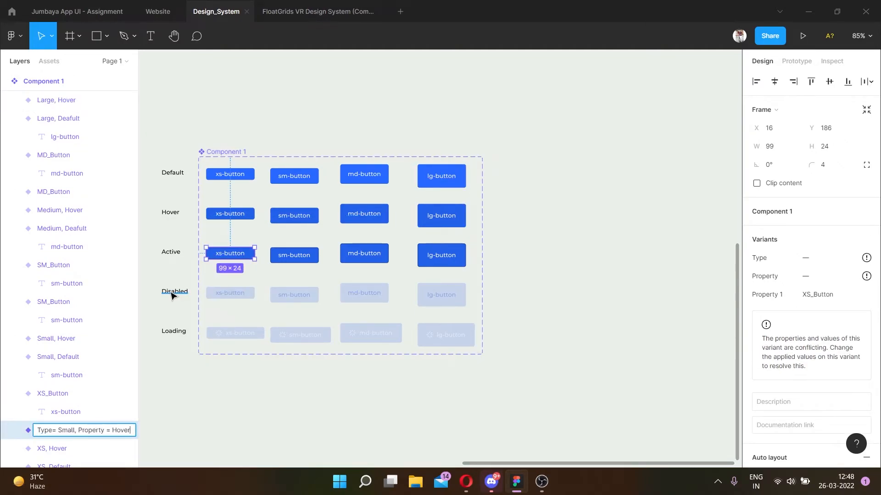
double_click(118, 433)
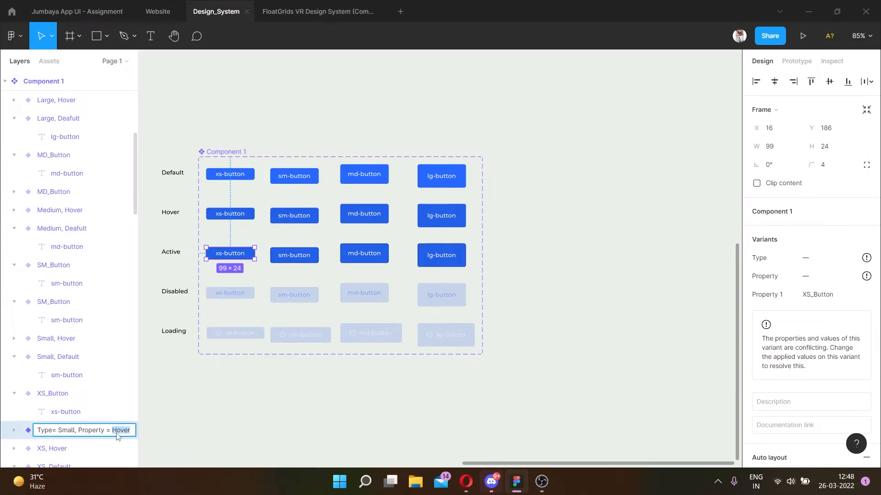
type("Acti")
double_click(68, 431)
type("XS")
key("Return")
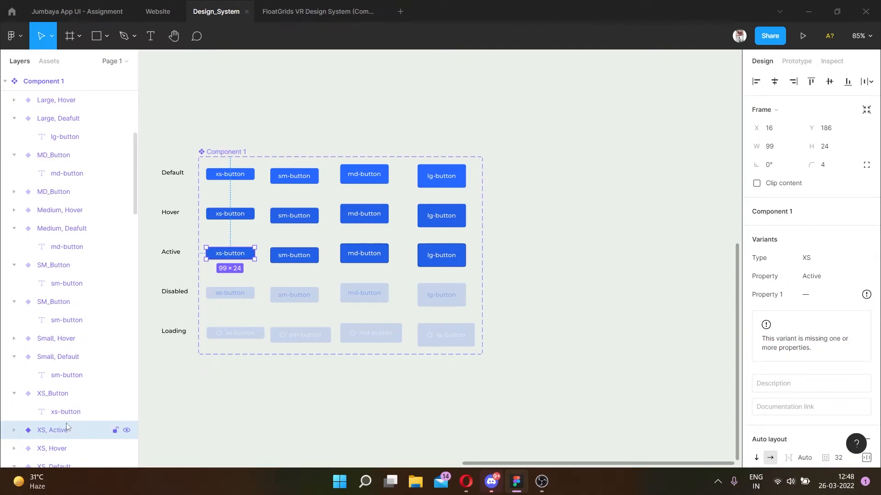
Copy the XS Active variant's name to the SM button in the Active row and edit it to "Type= Small, Property = Active"
double_click(66, 429)
key("ctrl+c")
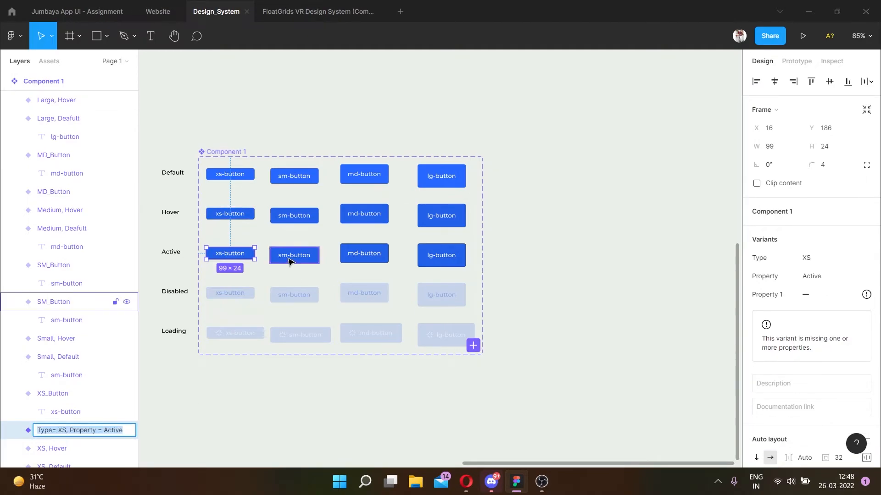
left_click(91, 301)
double_click(74, 305)
key("ctrl+v")
double_click(119, 305)
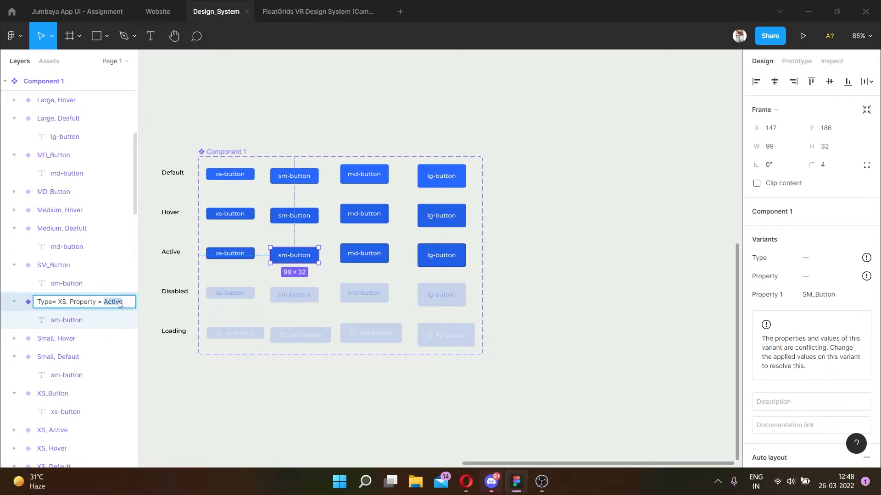
double_click(63, 303)
type("Small")
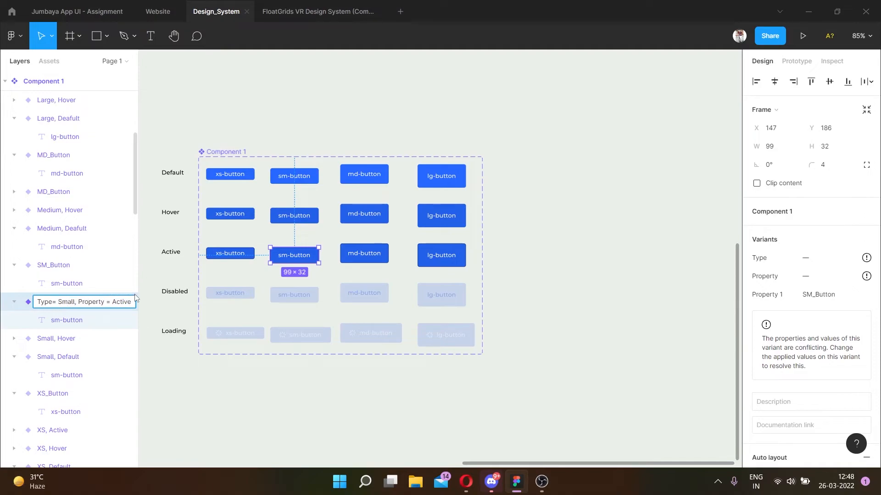
Rename the MD button variant in the Active row as "Type= Medium, Property = Active", reusing the copied name
left_click(350, 255)
key("ctrl+r")
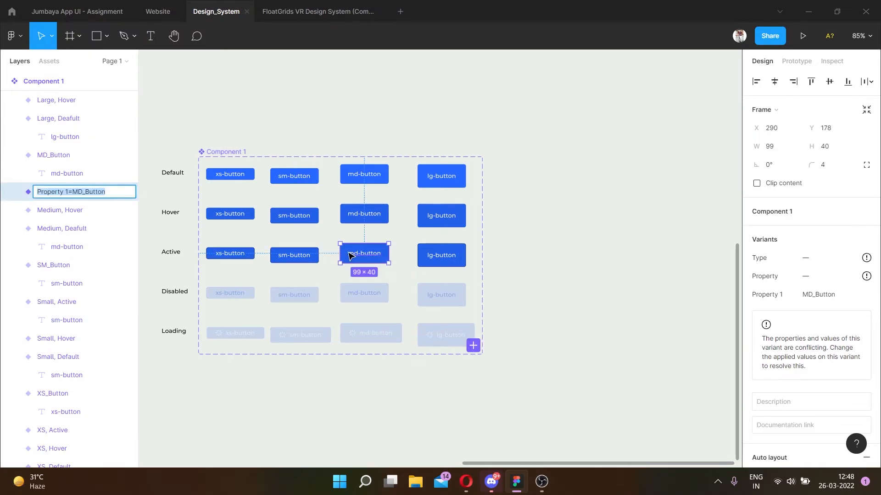
key("ctrl+v")
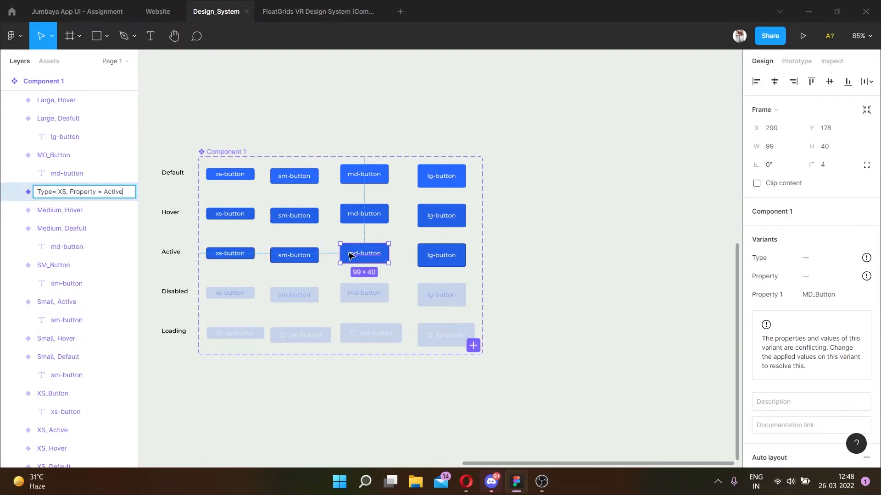
double_click(62, 192)
type("Medium")
key("Return")
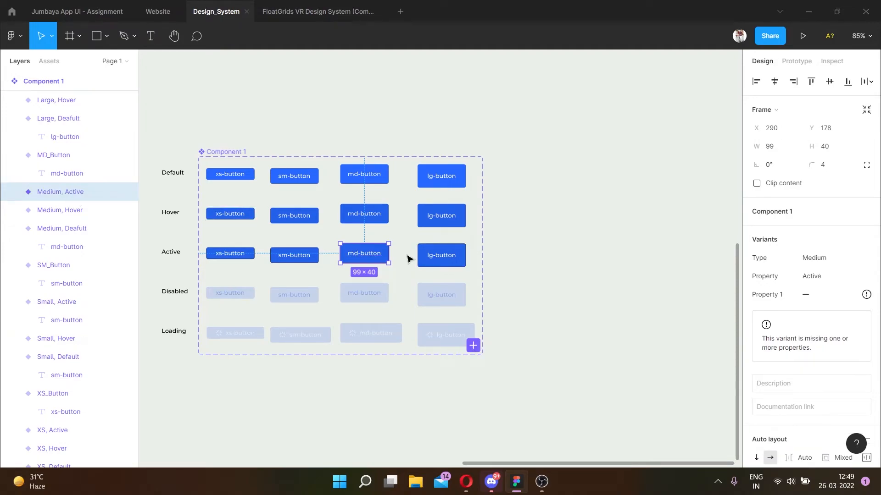
Rename the LG button variant in the Active row as "Type= Large, Property = Active", reusing the copied name
left_click(447, 260)
key("ctrl+r")
key("ctrl+v")
left_click(66, 105)
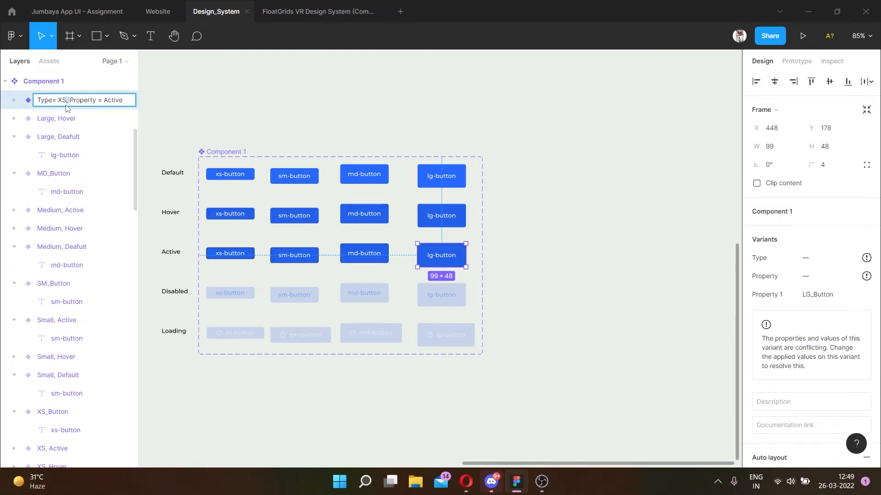
double_click(61, 102)
type("Large")
key("Return")
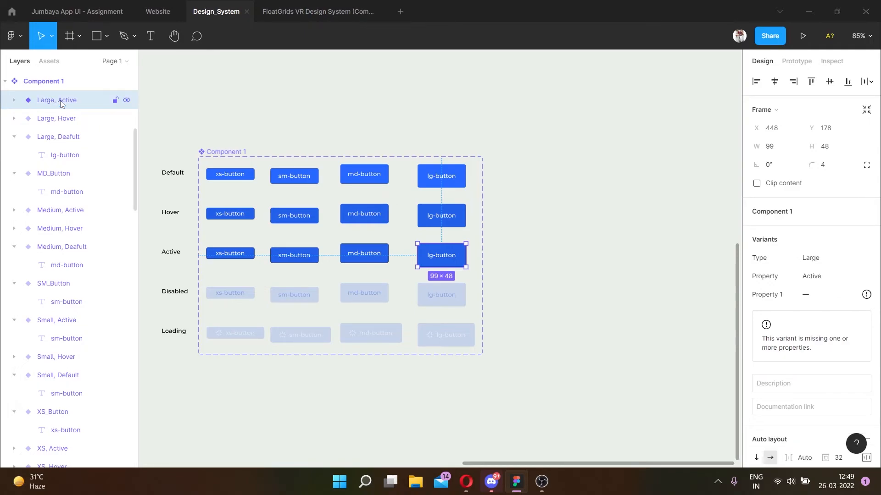
Paste the copied Active name onto the XS button in the Disabled row and edit it to "Type= XS, Property = Disabled"
left_click(234, 292)
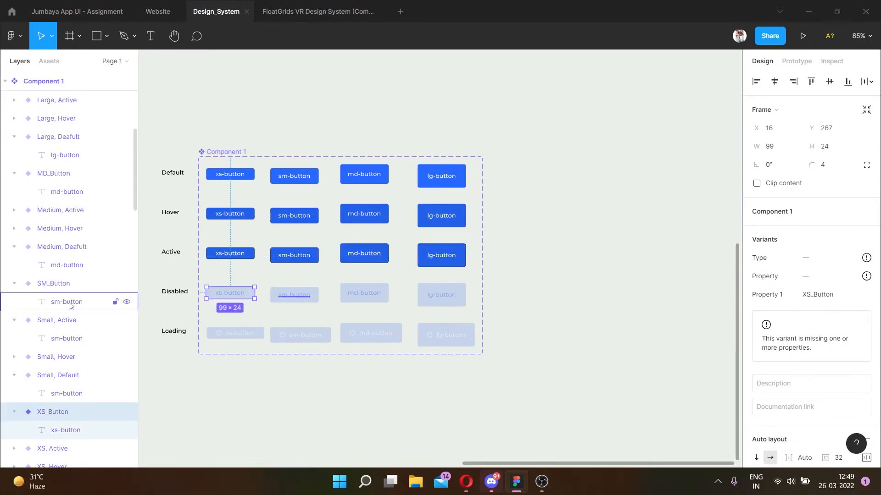
scroll(92, 301, "down", 3)
key("ctrl+r")
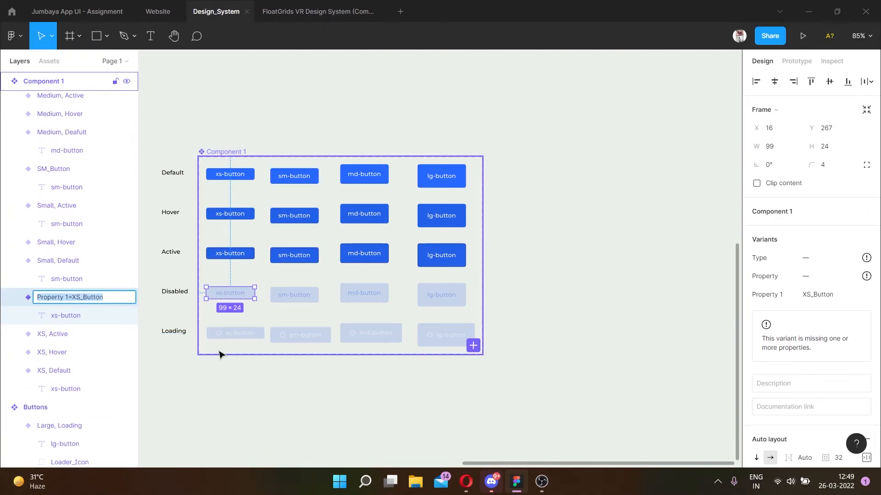
key("ctrl+v")
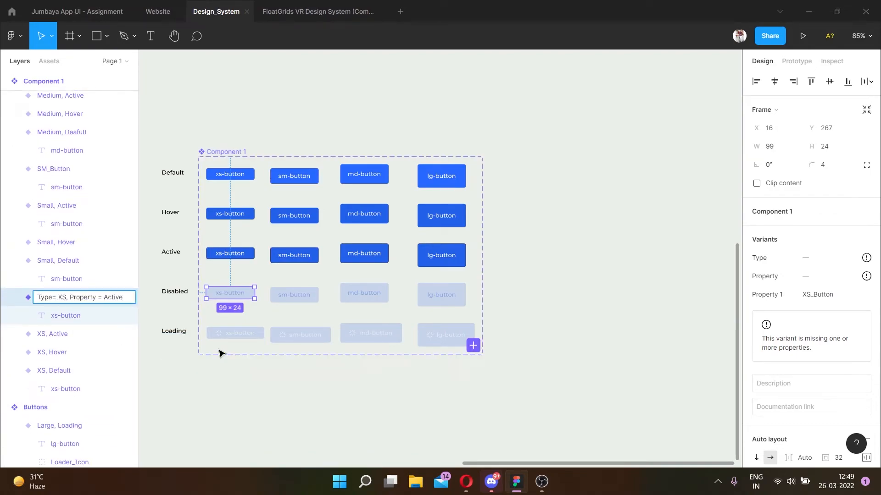
double_click(113, 298)
type("S")
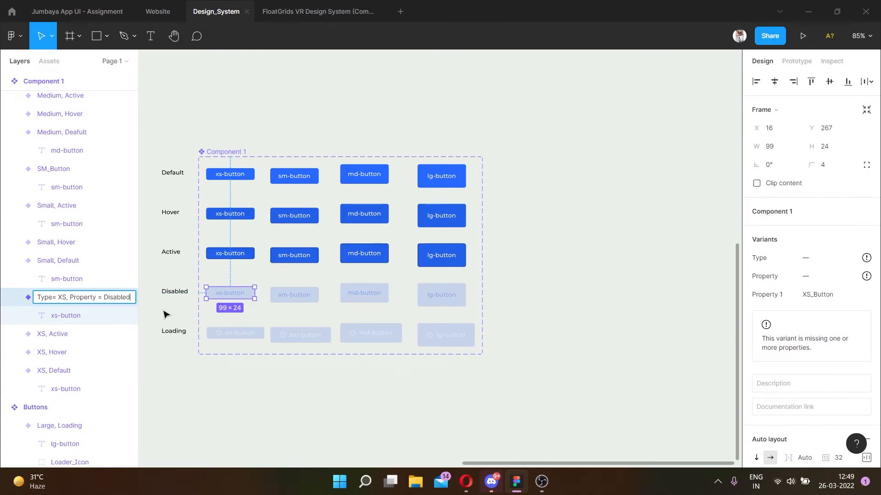
Rename the SM button variant in the Disabled row as "Type= Small, Property = Disabled", reusing the XS Disabled variant's name
left_click(312, 293)
double_click(63, 168)
type("Type= XS, Property = Disabled")
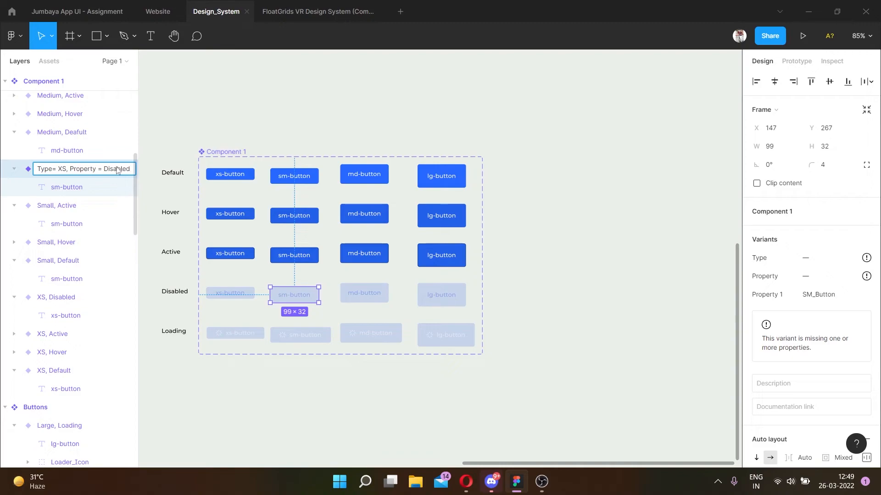
double_click(62, 169)
type("Small")
key("Return")
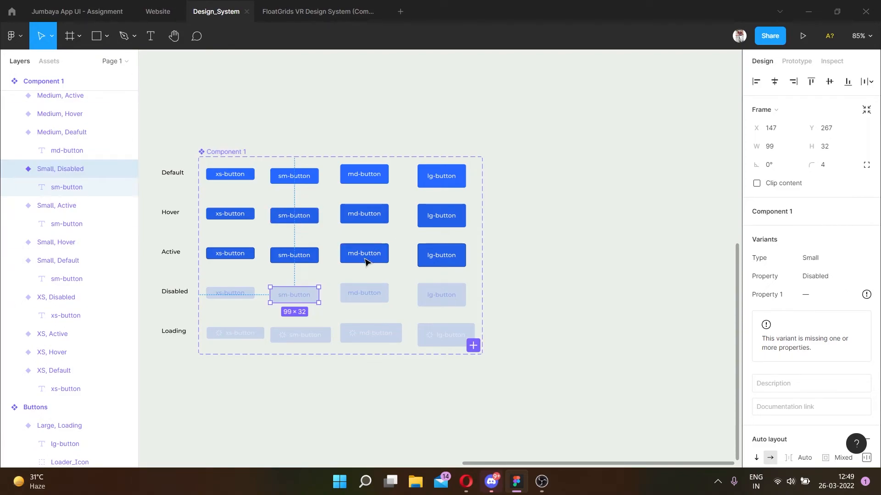
Rename the MD button variant in the Disabled row as "Type= Medium, Property = Disabled", reusing the copied name
left_click(375, 295)
key("ctrl+r")
type("Type= XS, Property = Disabled")
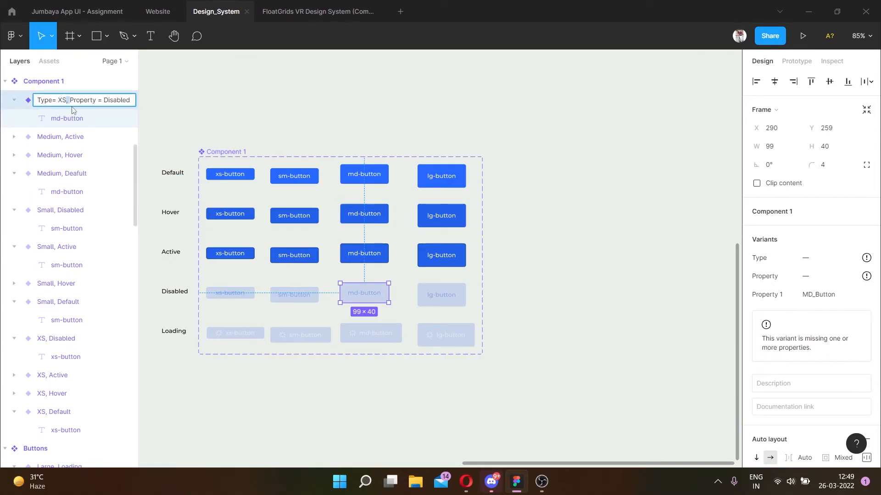
double_click(63, 101)
type("Medium")
key("Return")
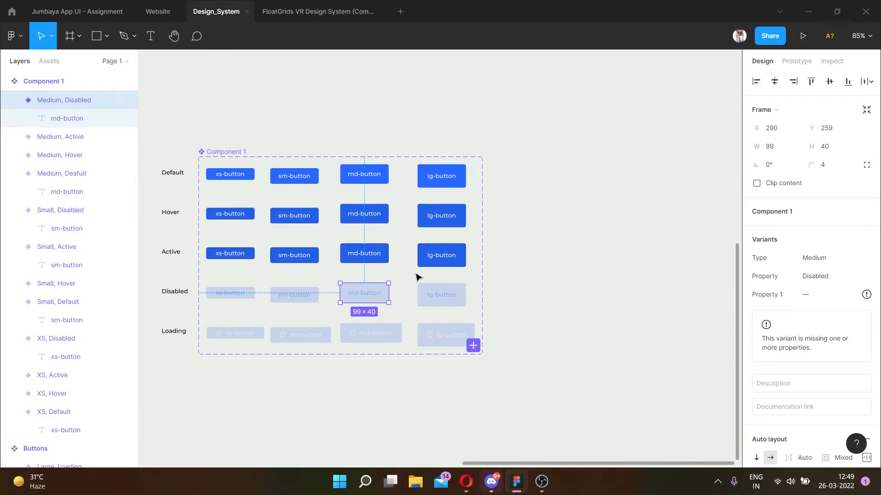
Rename the LG button variant in the Disabled row as "Type= Large, Property = Disabled", reusing the copied XS Disabled name
left_click(435, 295)
key("ctrl+r")
type("Type= XS, Property = Disabled")
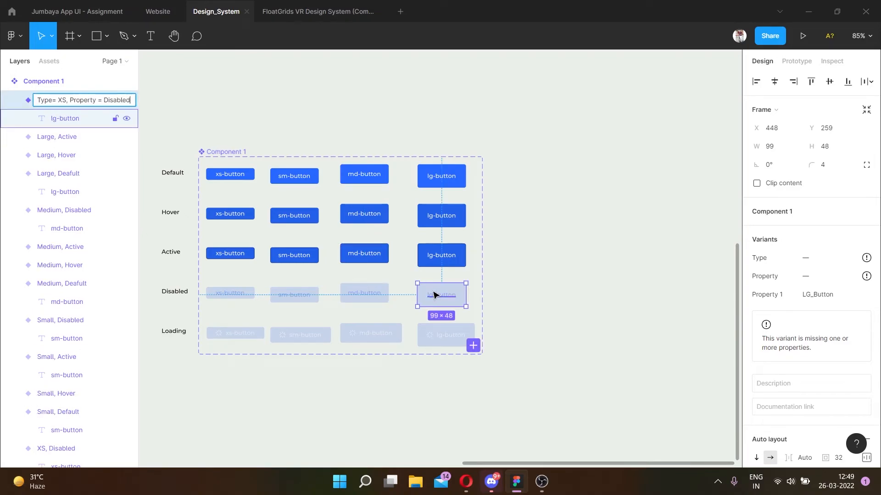
left_click(64, 105)
double_click(64, 104)
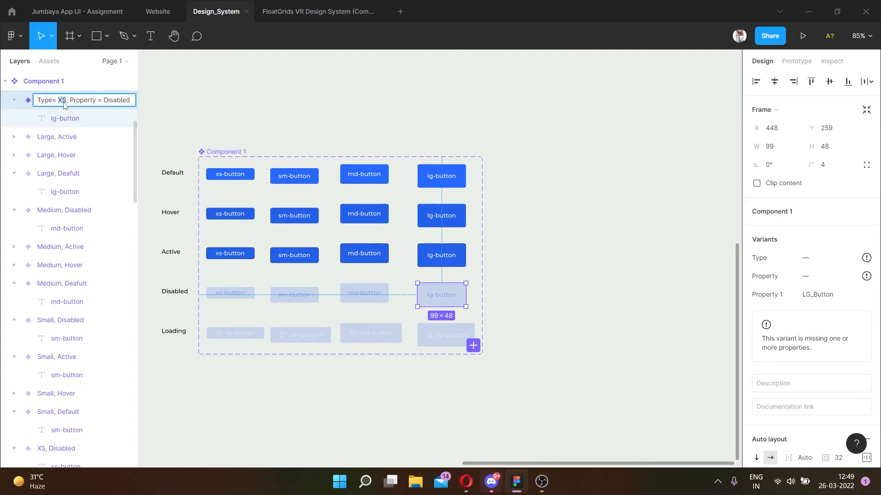
type("Large")
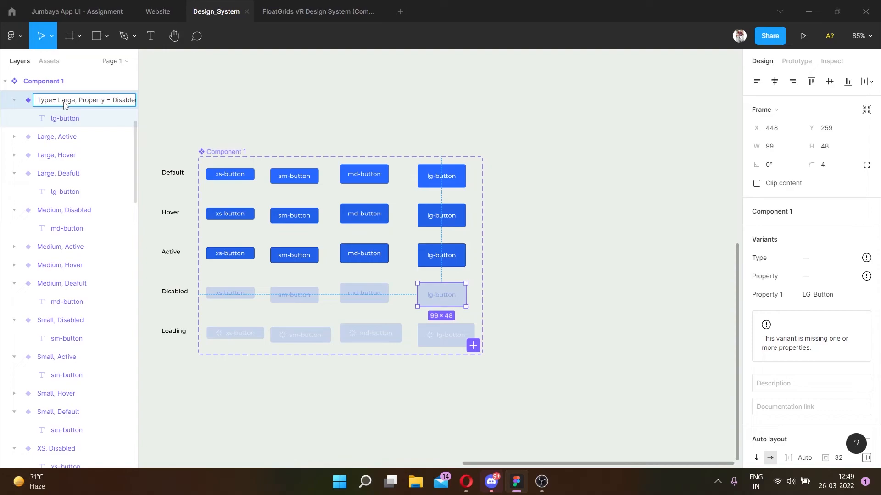
Paste the copied Disabled name onto the XS button in the Loading row and edit it to "Type= XS, Property = Loading"
left_click(261, 337)
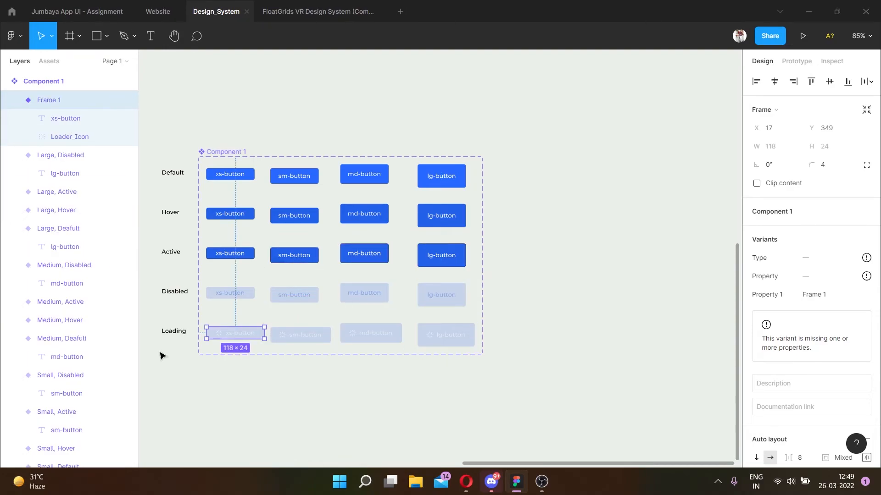
scroll(496, 365, "left", 2)
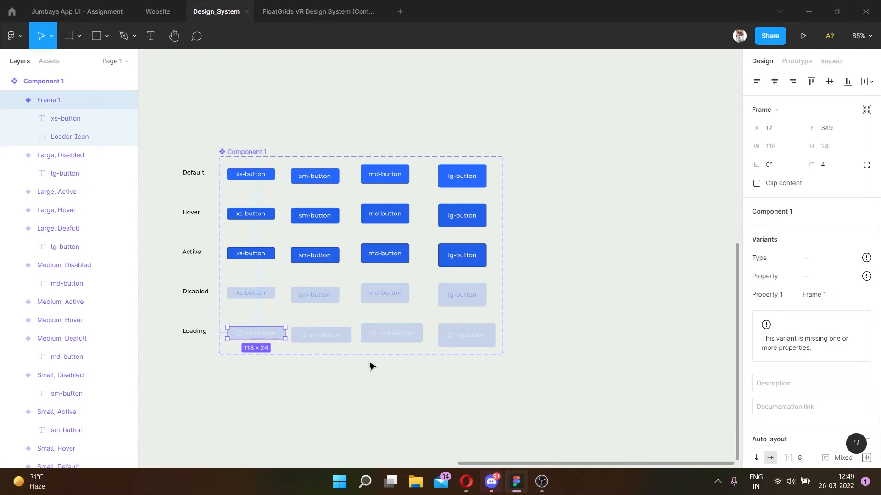
key("ctrl+r")
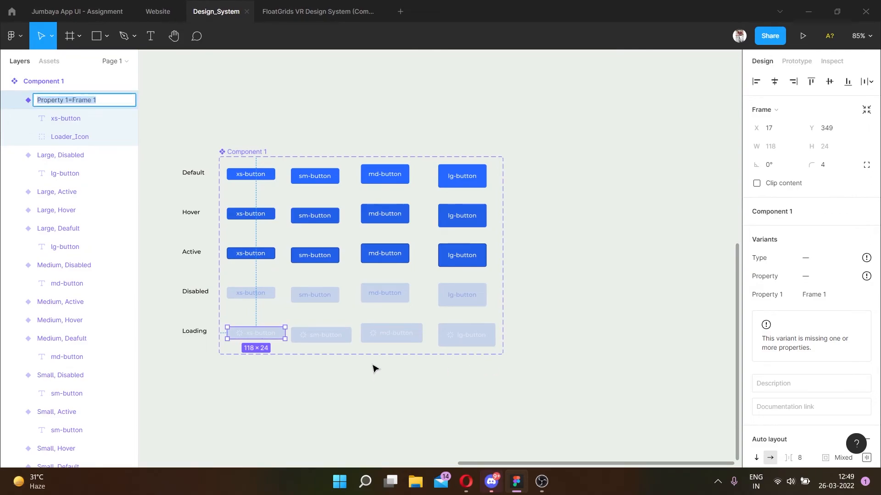
type("Type= XS, Property = Disabled")
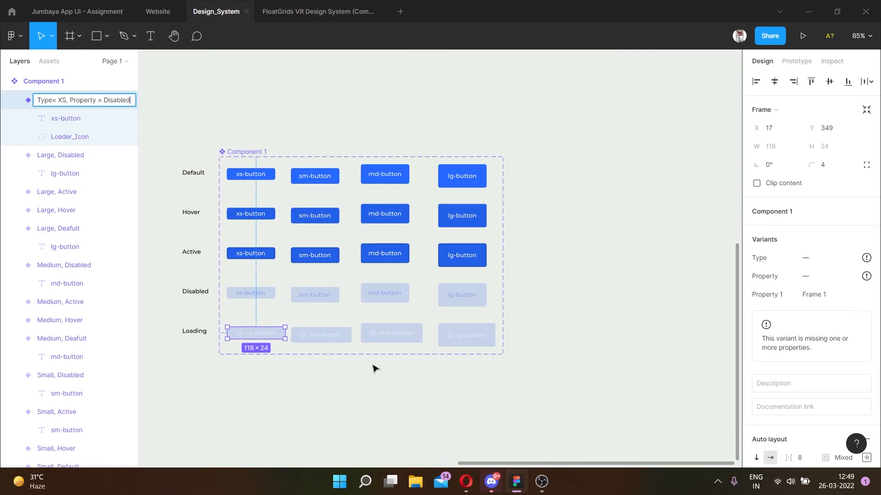
double_click(122, 100)
type("Loa")
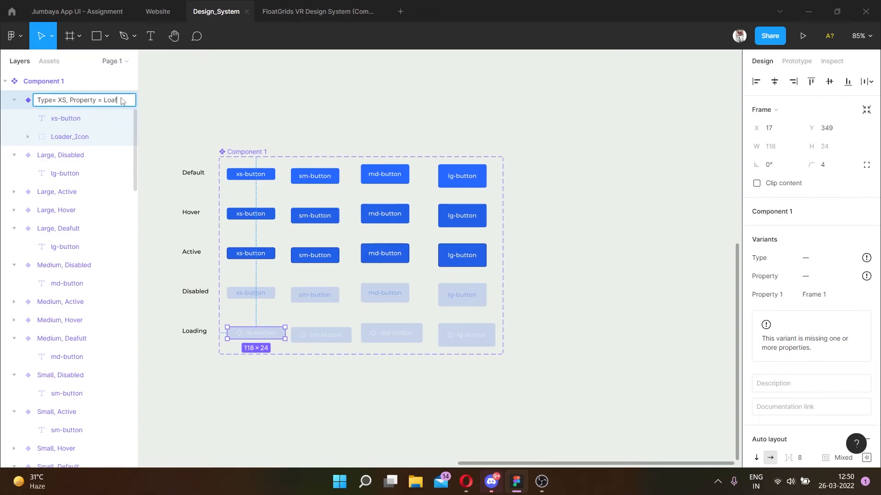
type("ding")
Paste the XS Loading name onto the SM button in the Loading row and edit it to "Type= Medium, Property = Loading"
left_click(311, 336)
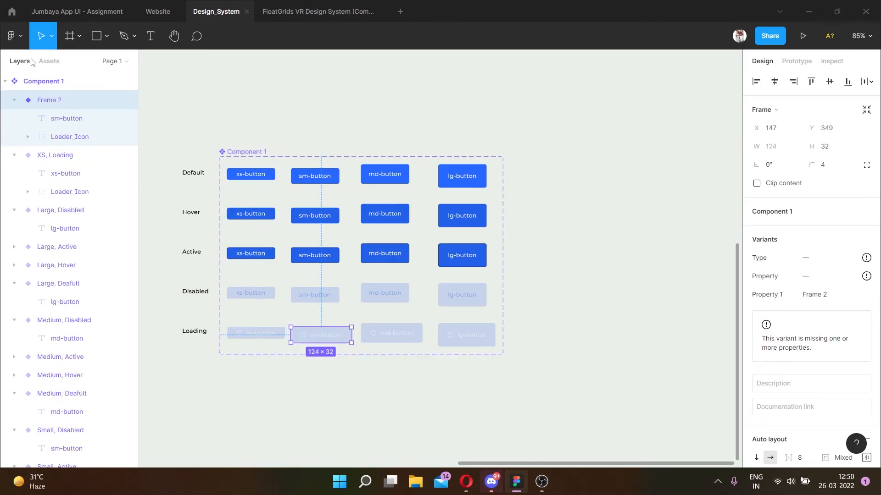
double_click(50, 100)
type("Type= XS, Property = Loading")
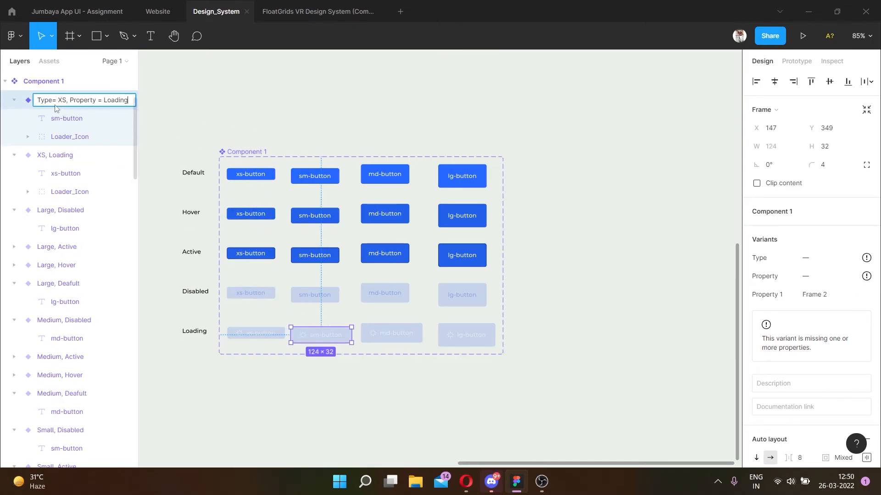
double_click(62, 101)
type("Medium")
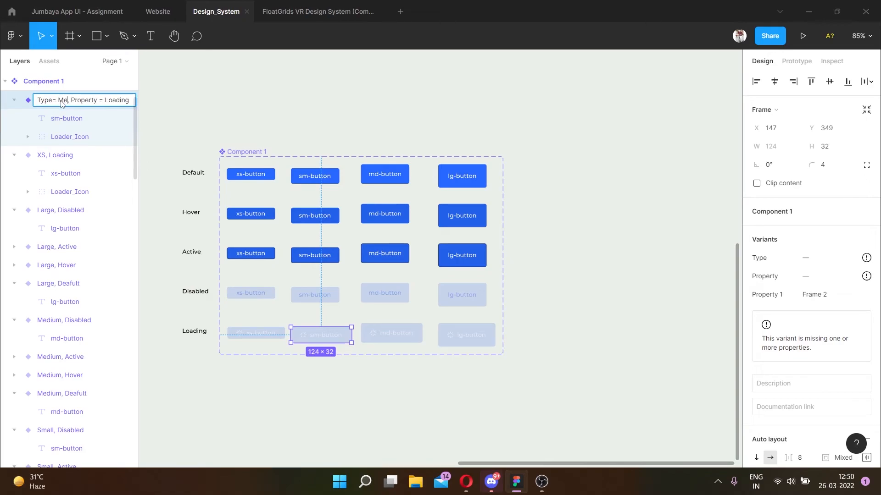
key("Return")
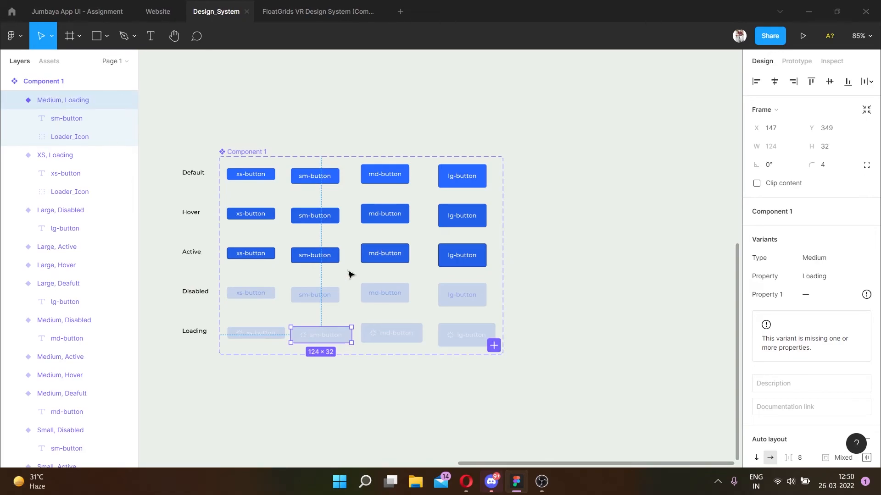
Rename the MD button variant in the Loading row as "Type= Medium, Property = Loading", reusing the copied XS Loading name
left_click(386, 334)
double_click(63, 100)
type("Type= XS, Property = Loading")
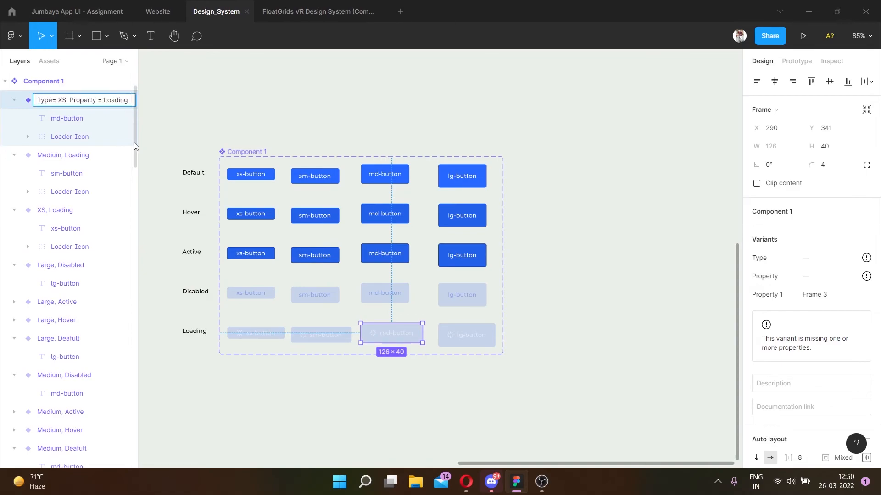
double_click(62, 100)
type("Medium")
Correct the SM Loading variant's name to "Type= Small, Property = Loading"
left_click(334, 338)
key("ctrl+r")
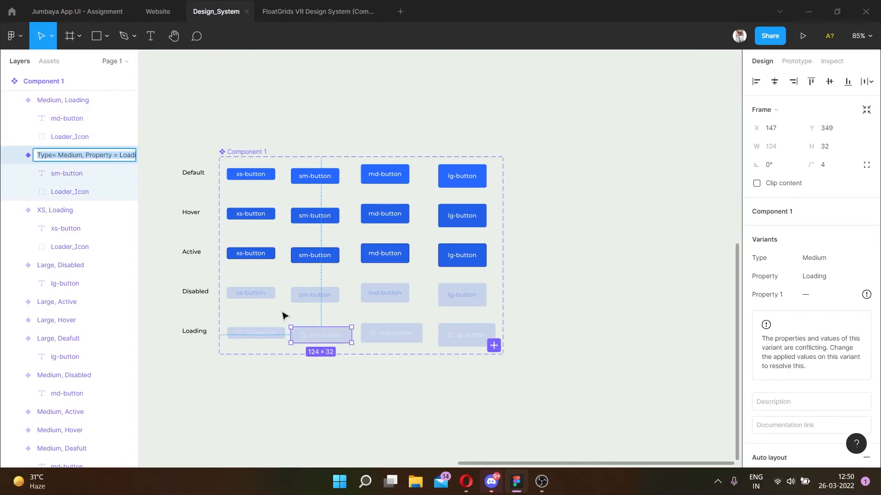
double_click(69, 159)
left_click(70, 158)
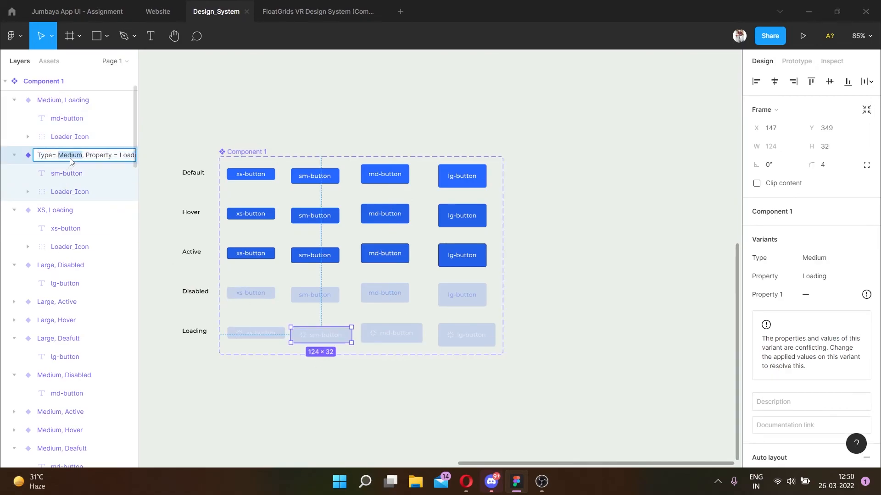
key("ctrl+a")
double_click(71, 159)
type("Small")
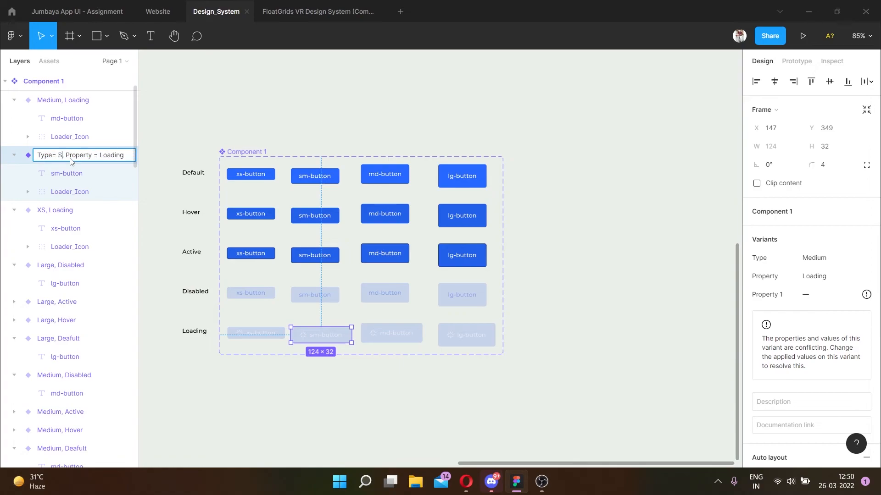
left_click(226, 301)
Rename the LG button variant in the Loading row as "Type= Large, Property = Loading", reusing the copied XS Loading name
scroll(226, 301, "right", 5)
left_click(344, 328)
key("ctrl+r")
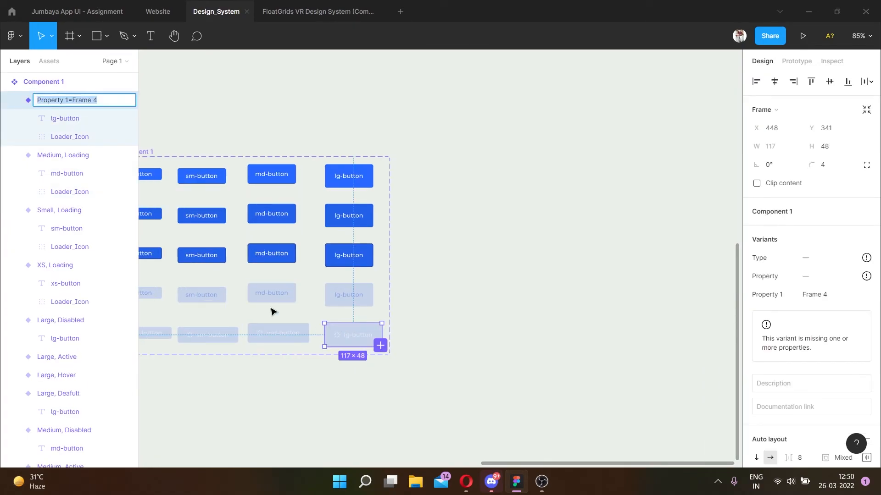
type("Type= XS, Property = Loading")
double_click(63, 101)
type("Large")
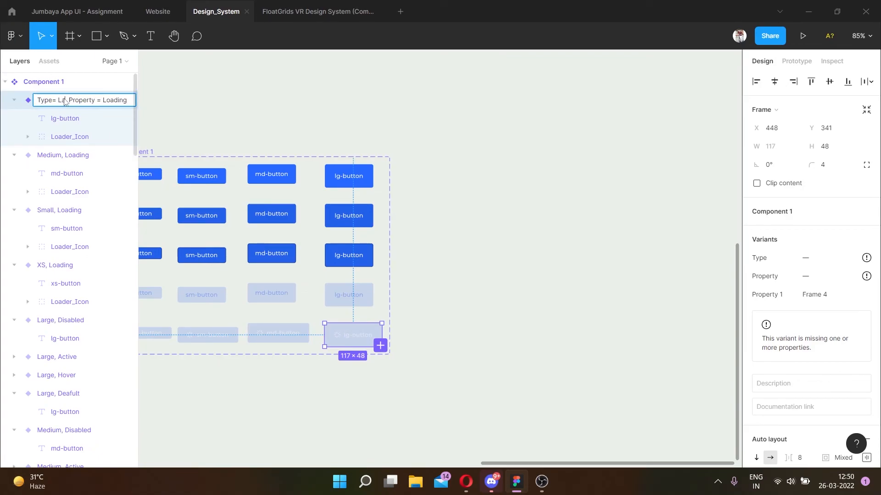
key("Return")
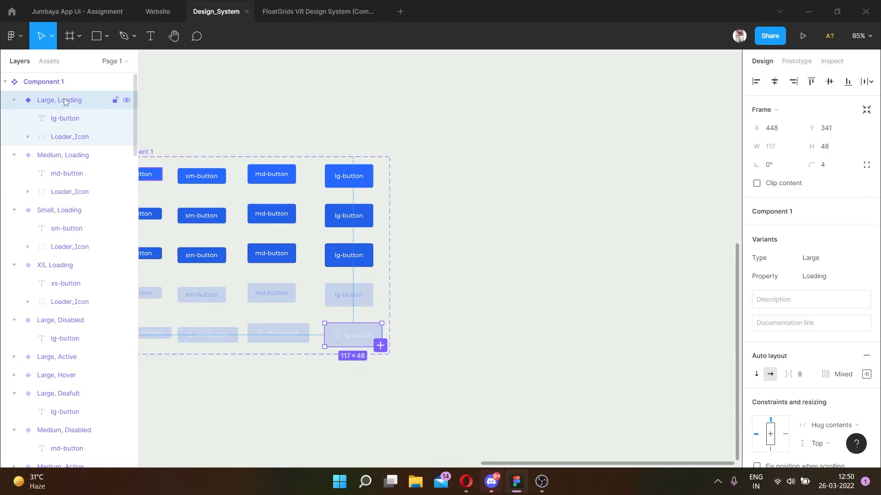
Rename the whole button component set as "Button_1"
scroll(233, 115, "left", 5)
left_click(239, 119)
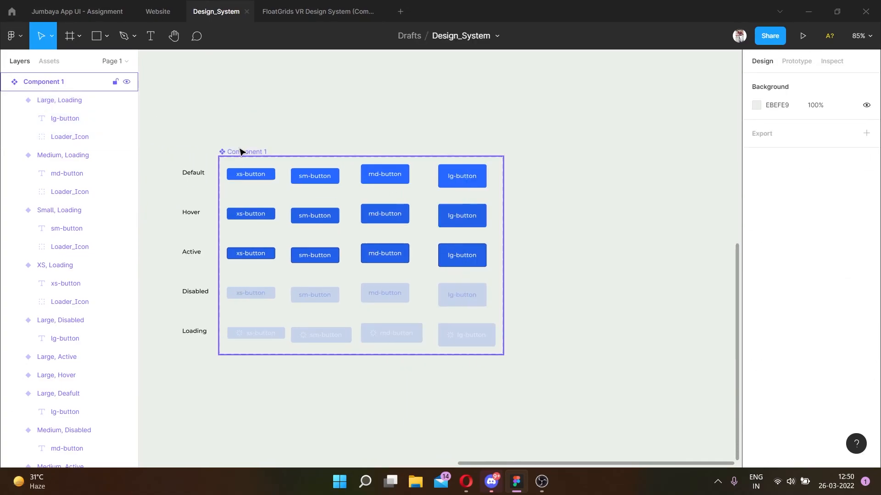
scroll(276, 153, "left", 2)
left_click(289, 152)
double_click(284, 152)
type("B")
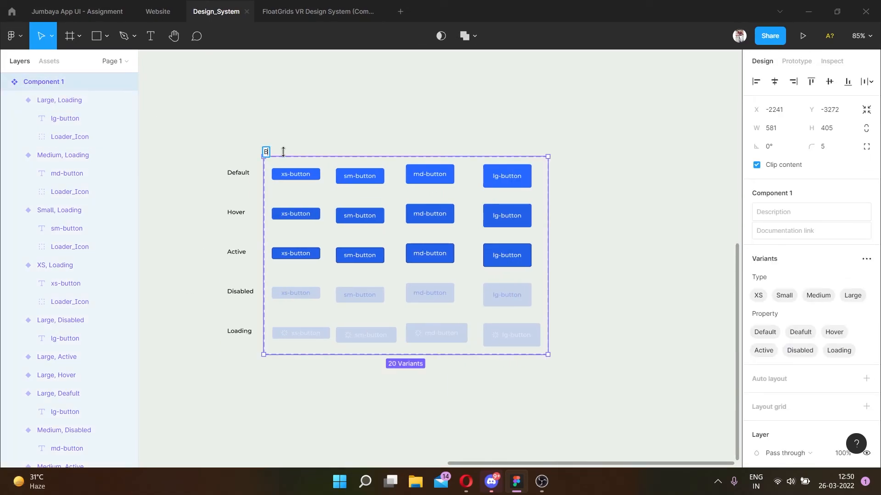
type("utton_1")
key("Return")
left_click(316, 140)
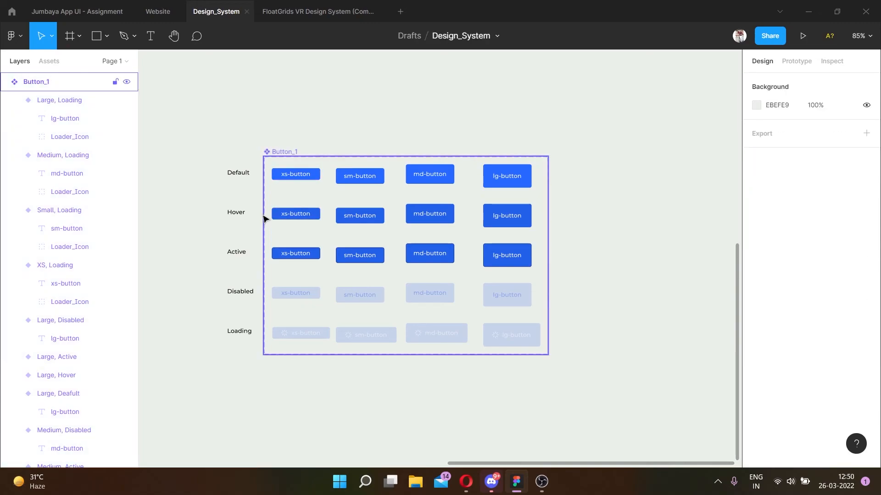
Widen the Button_1 component set frame to about 690 so it also encloses the row labels Default through Loading
left_click(266, 161)
left_click_drag(263, 203, 210, 203)
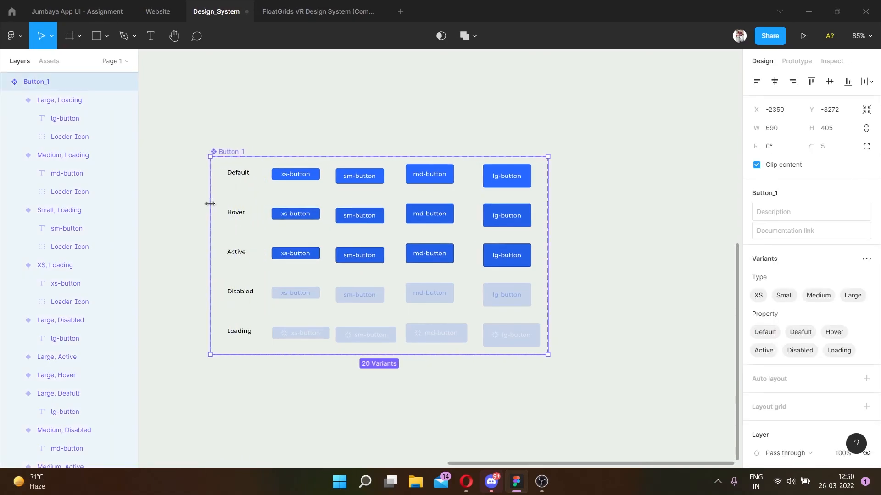
left_click(268, 137)
Place a test instance of the Button_1 component from the local components on the empty canvas beside the set and zoom to it
scroll(267, 137, "down", 3)
scroll(296, 220, "up", 3)
scroll(296, 223, "up", 3)
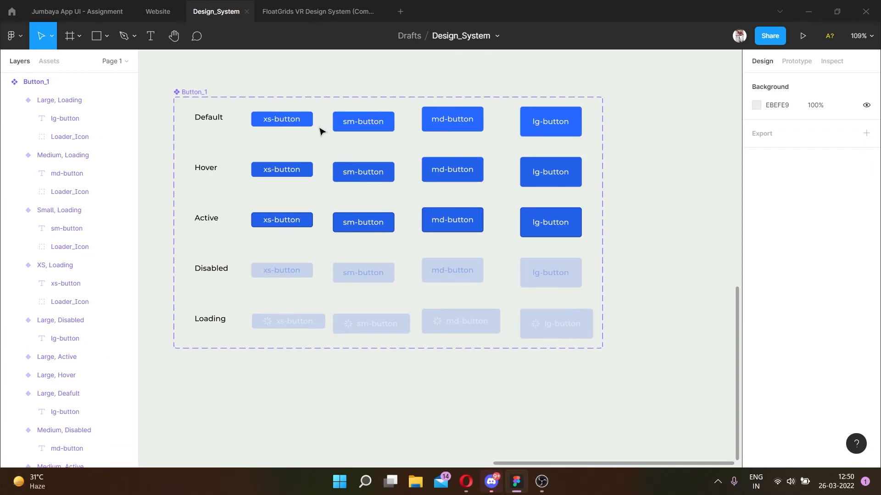
scroll(301, 133, "right", 1)
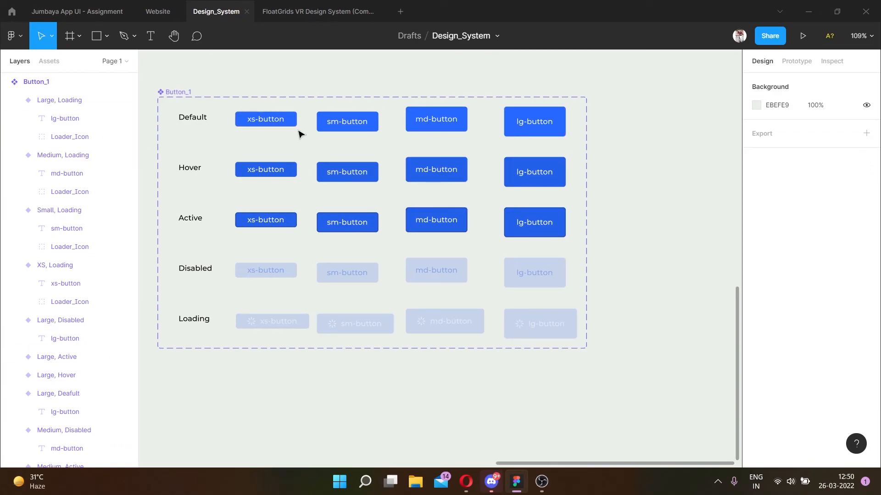
left_click(49, 62)
scroll(376, 165, "right", 10)
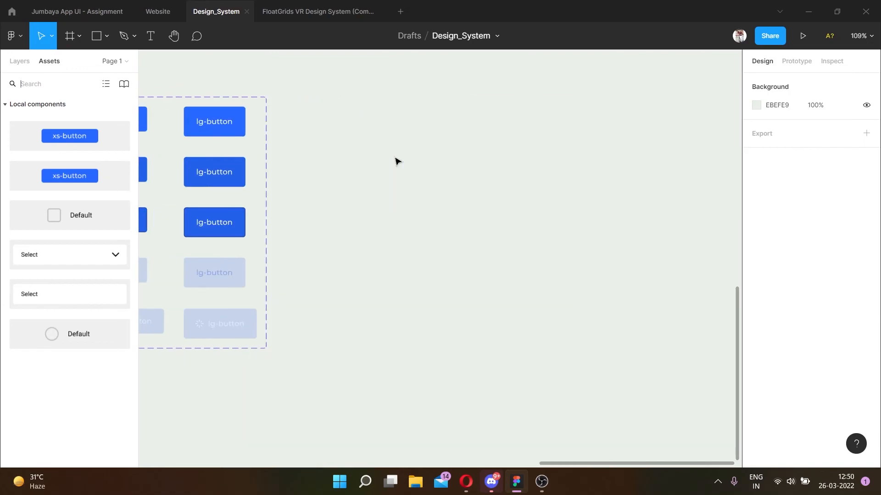
scroll(307, 170, "down", 1)
left_click_drag(63, 138, 526, 175)
key("shift+2")
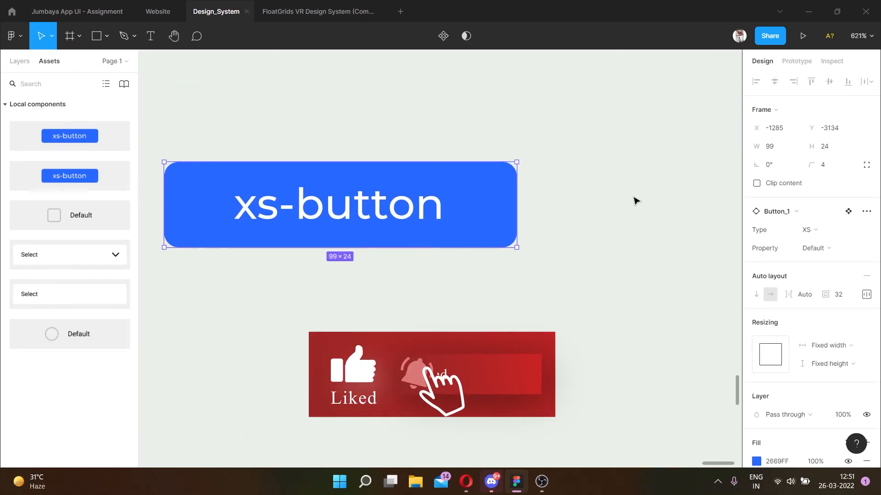
Set the test instance's Type to Medium and switch its Property through Hover, Active, Disabled and Loading
left_click(842, 235)
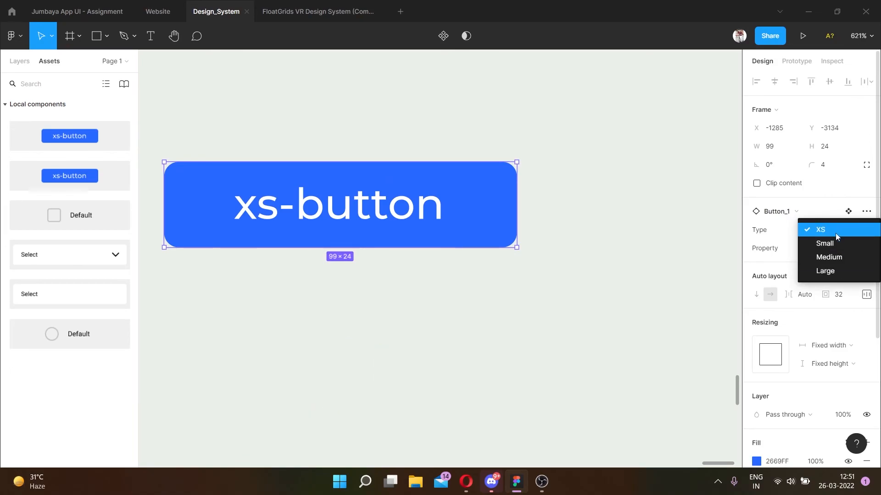
left_click(827, 261)
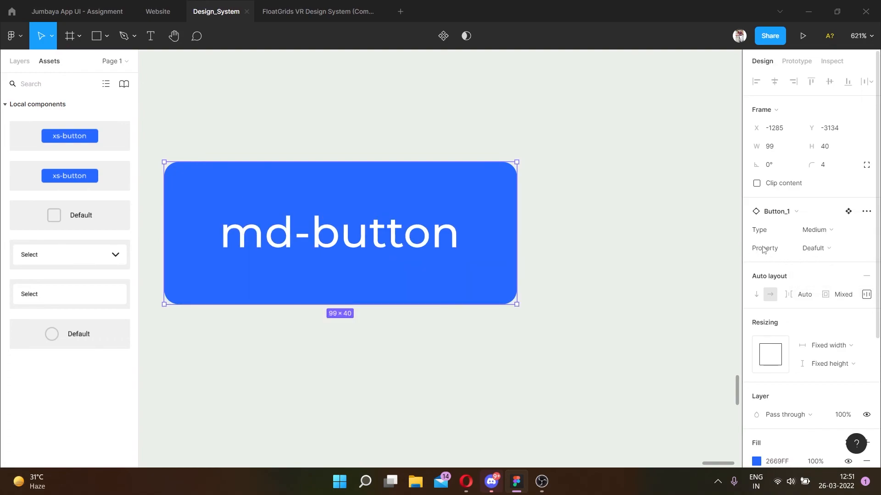
left_click(809, 249)
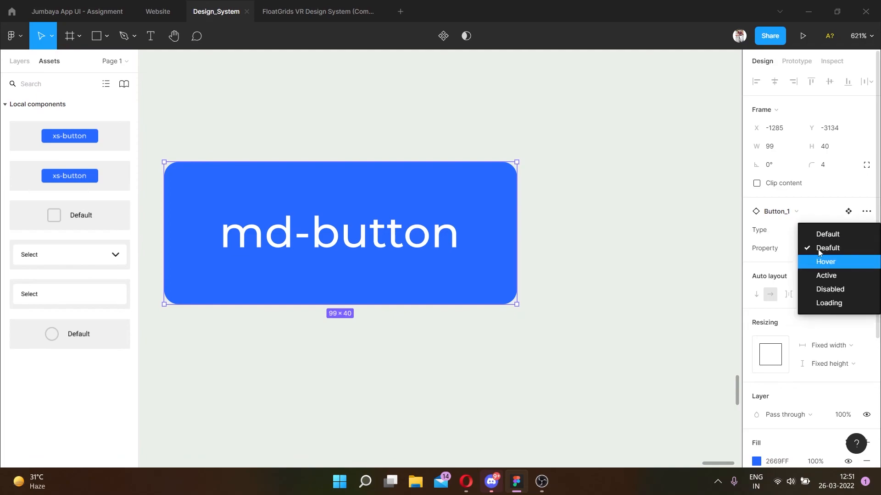
left_click(821, 264)
left_click(817, 249)
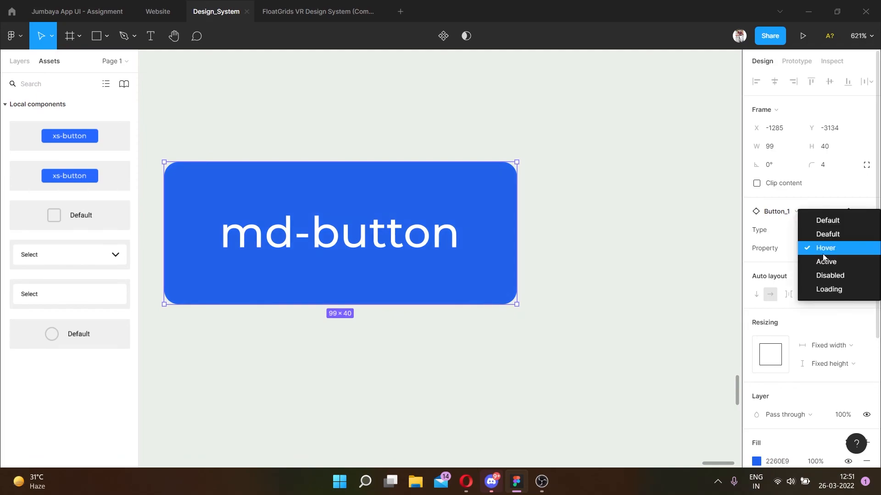
left_click(823, 262)
left_click(825, 252)
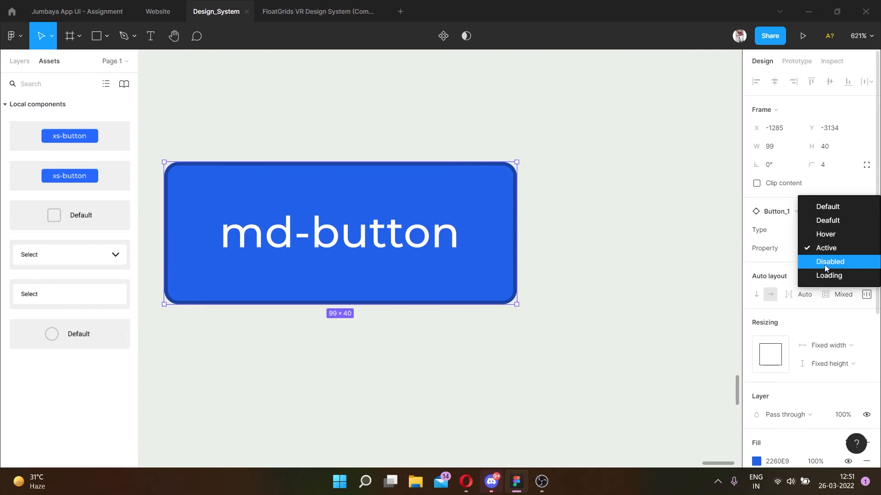
left_click(824, 264)
left_click(826, 254)
left_click(828, 269)
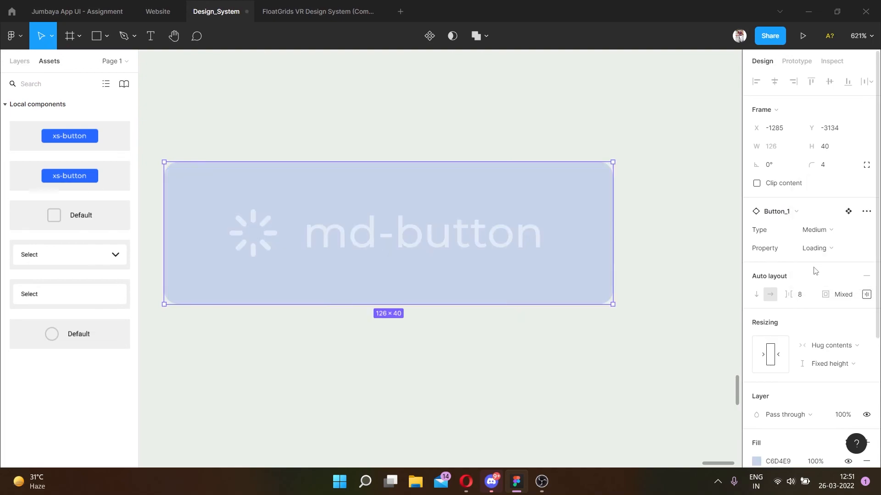
Delete the test button instance and return to the Button_1 component set
scroll(508, 262, "down", 10)
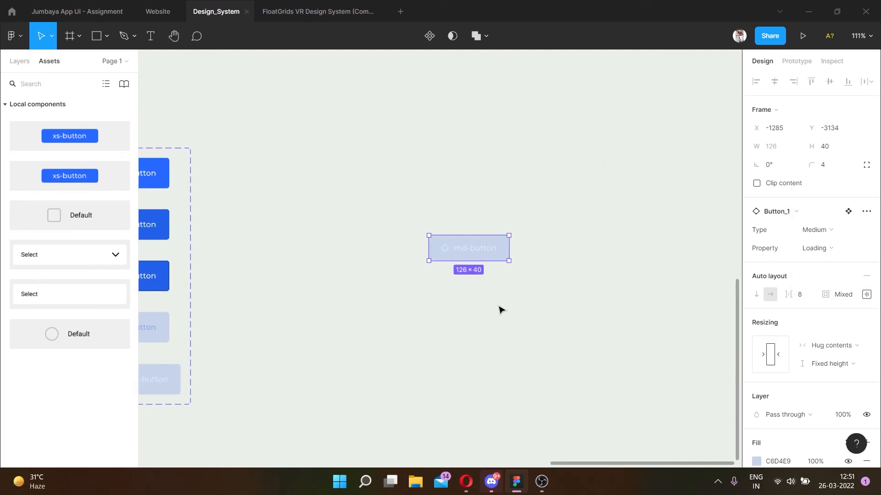
key("Delete")
scroll(501, 311, "left", 8)
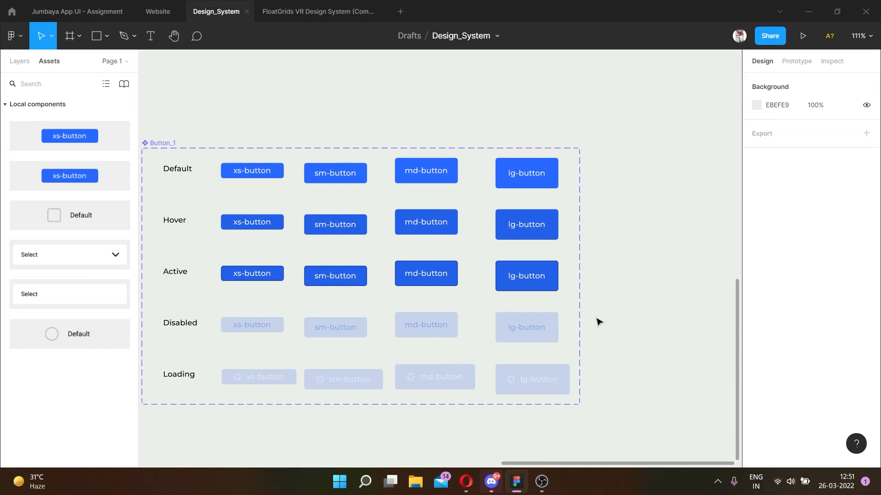
scroll(598, 321, "left", 5)
scroll(597, 321, "down", 2)
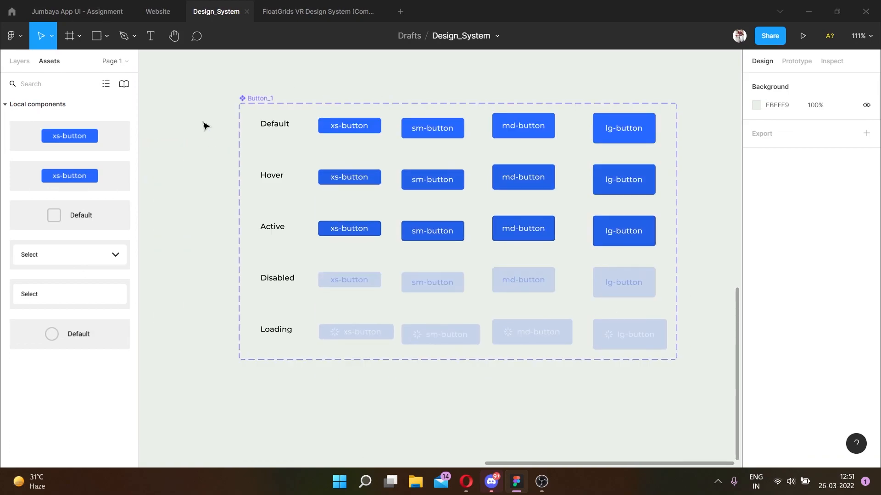
mouse_move(549, 477)
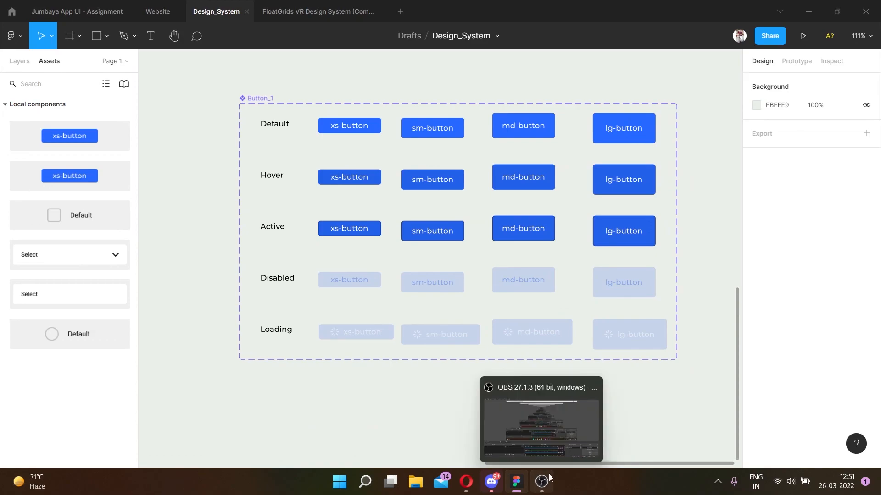